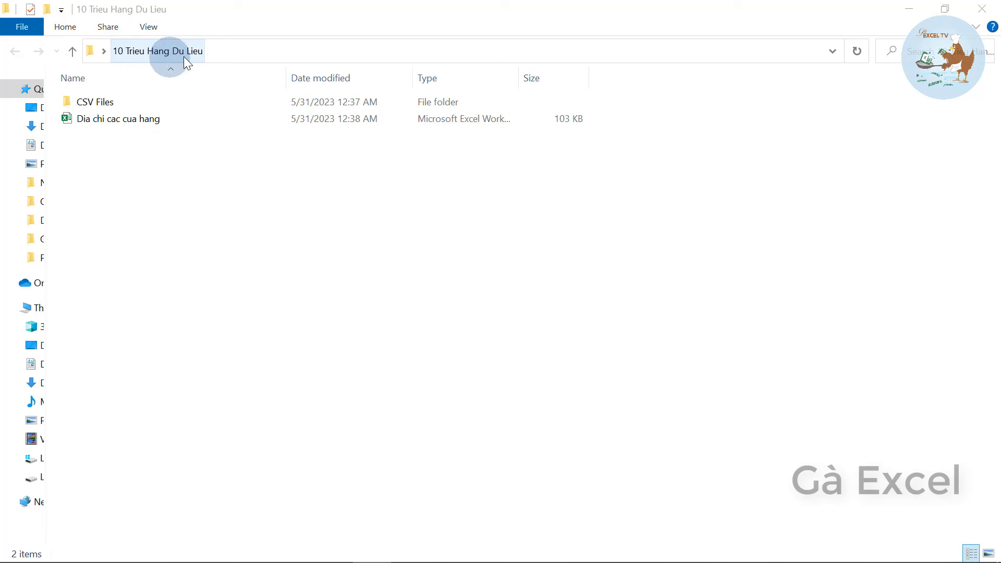
Step: Open the CSV Files folder, confirm its 11 files total 316 MB, and bring up Nam 2018 Part 1's options
double_click(104, 103)
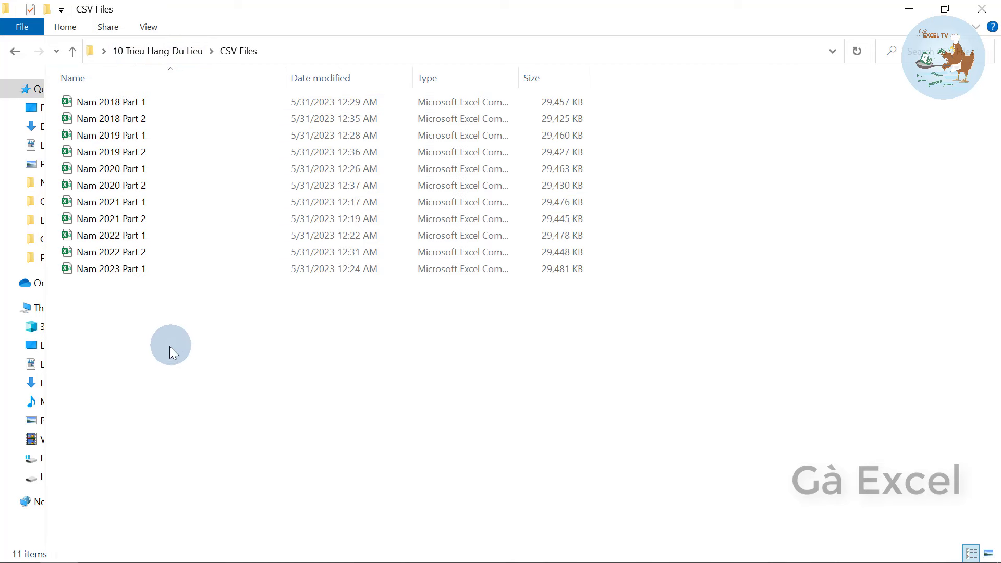
right_click(161, 311)
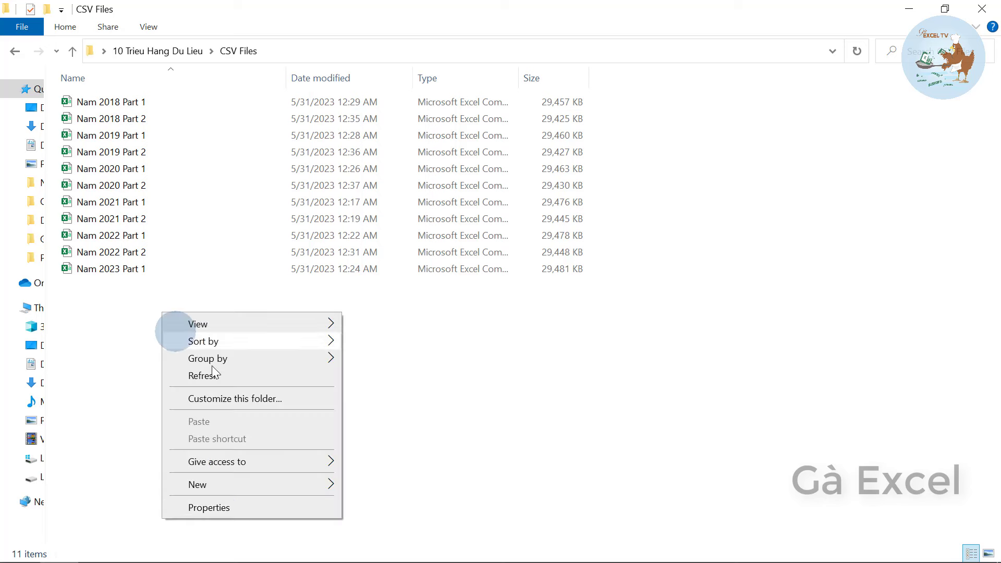
click(257, 507)
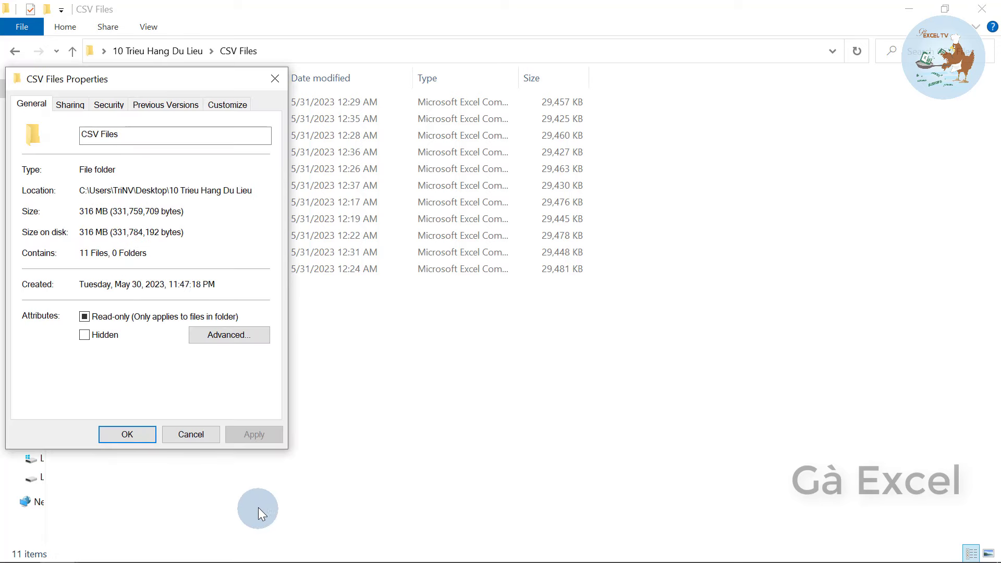
click(184, 435)
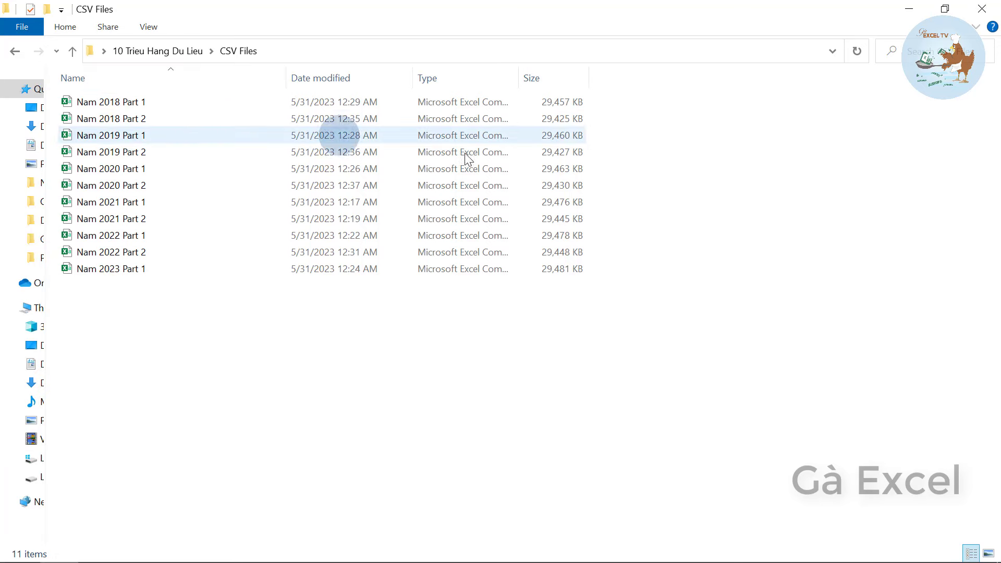
click(130, 99)
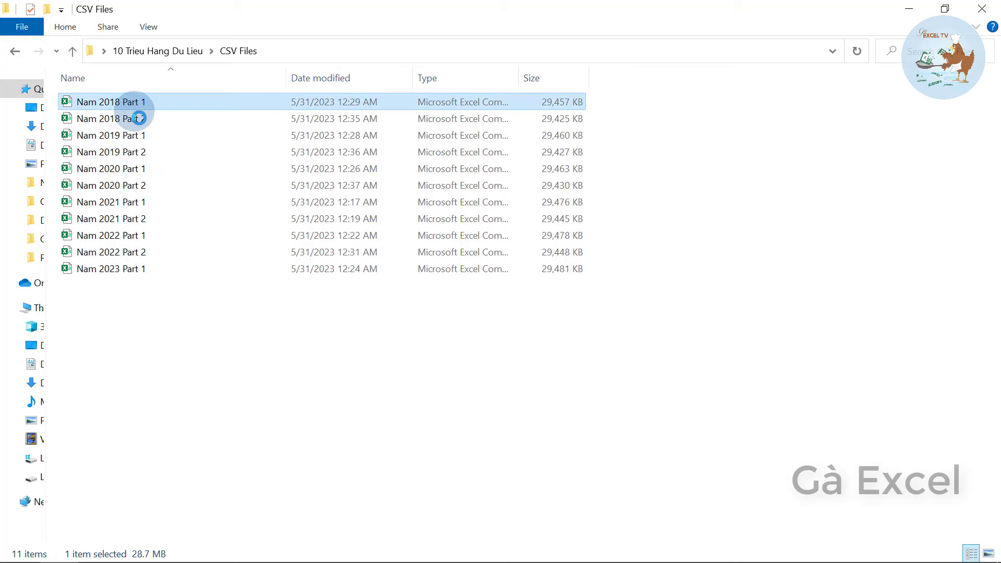
right_click(131, 101)
Step: View Nam 2018 Part 1.csv in Notepad++, noting the Doanh Thu column and sample rows, then close and minimise it
click(193, 179)
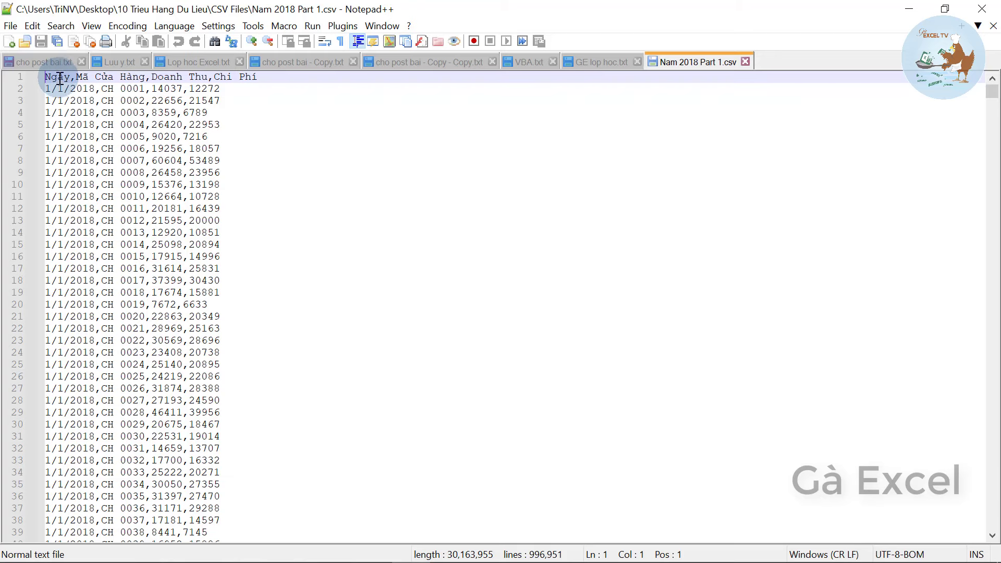
click(170, 78)
click(207, 102)
click(144, 148)
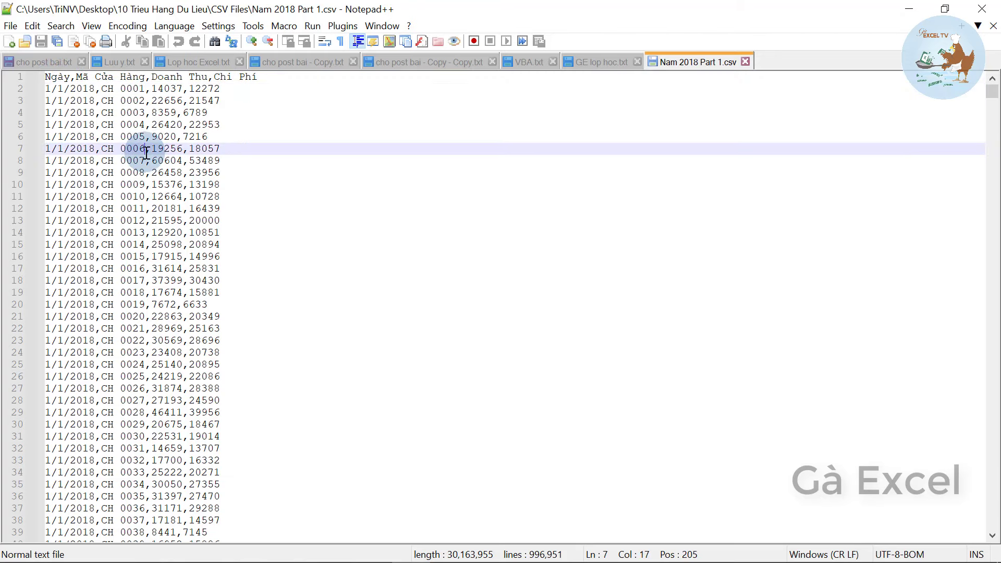
click(745, 61)
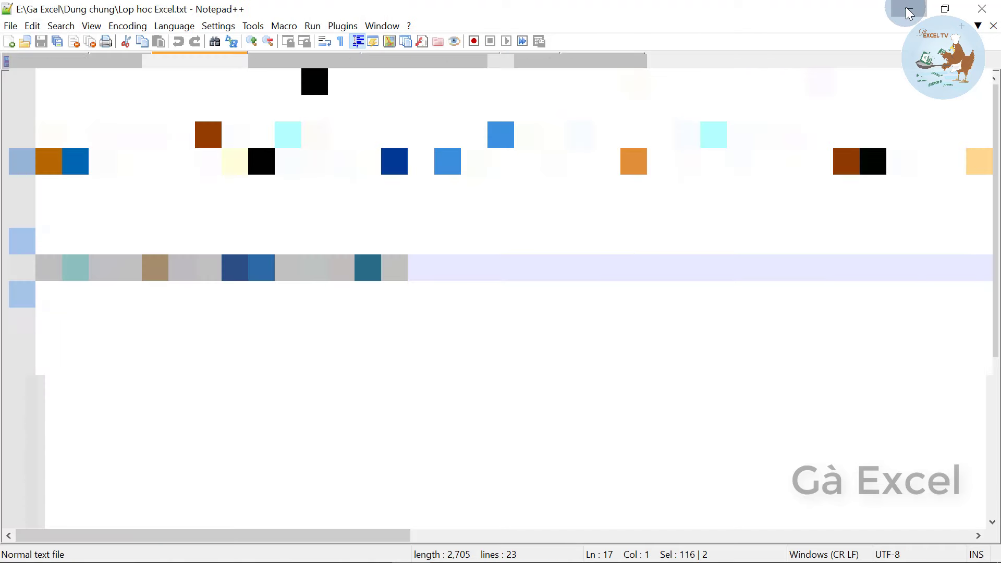
click(909, 9)
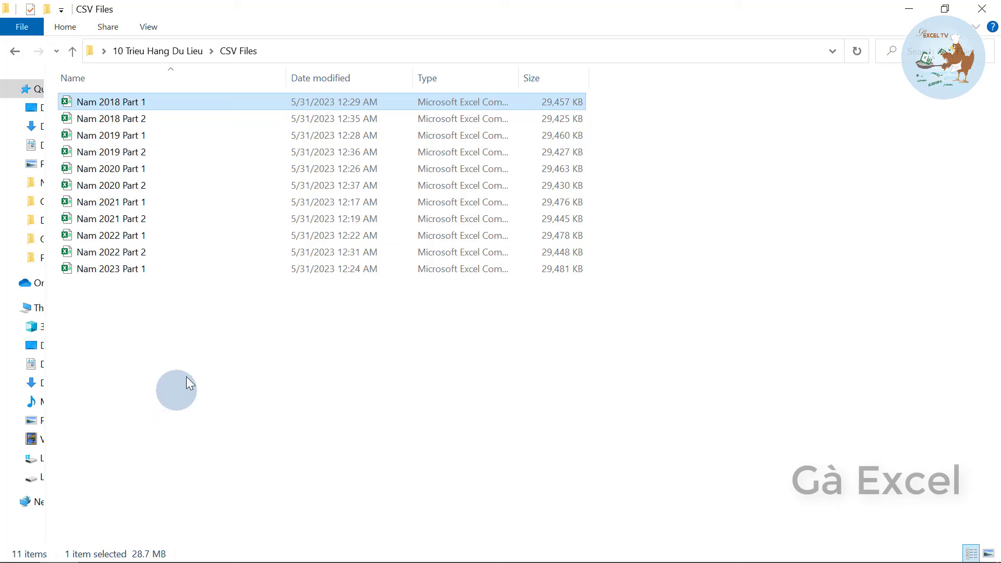
Step: Go back to the 10 Trieu Hang Du Lieu folder and open Dia chi cac cua hang.xlsx
click(183, 51)
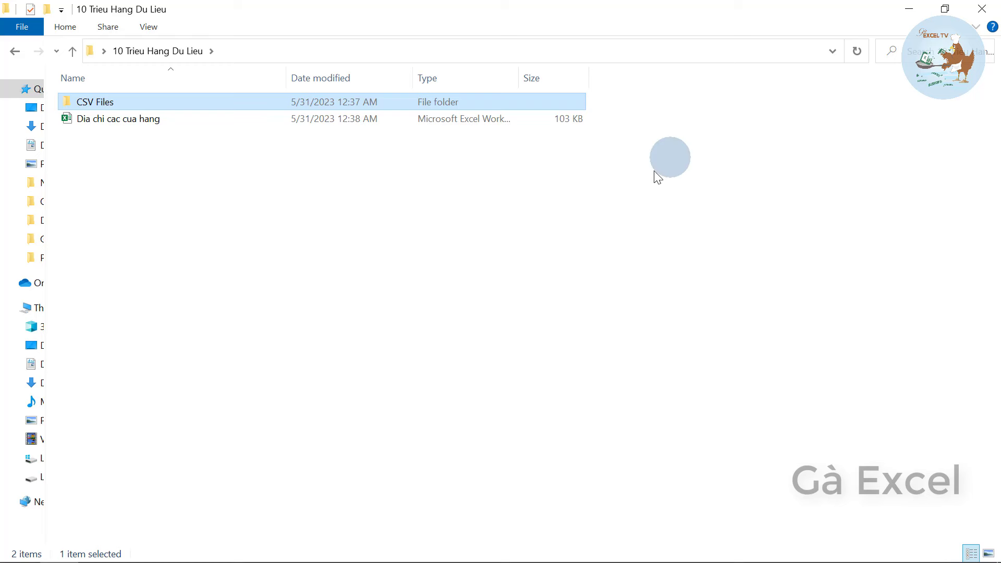
double_click(123, 121)
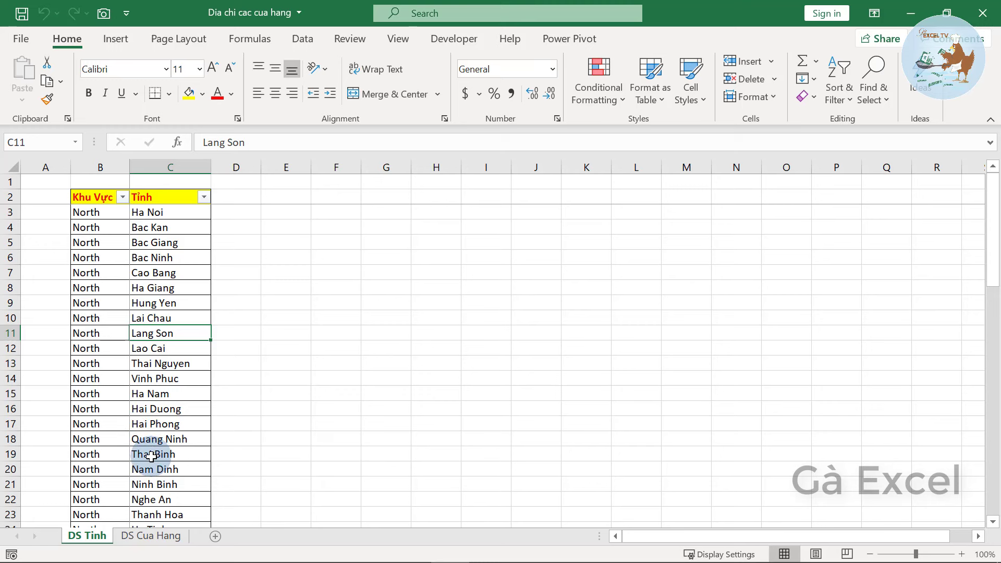
Step: Review the region and province columns on DS Tinh, then the store codes and provinces on DS Cua Hang
click(99, 301)
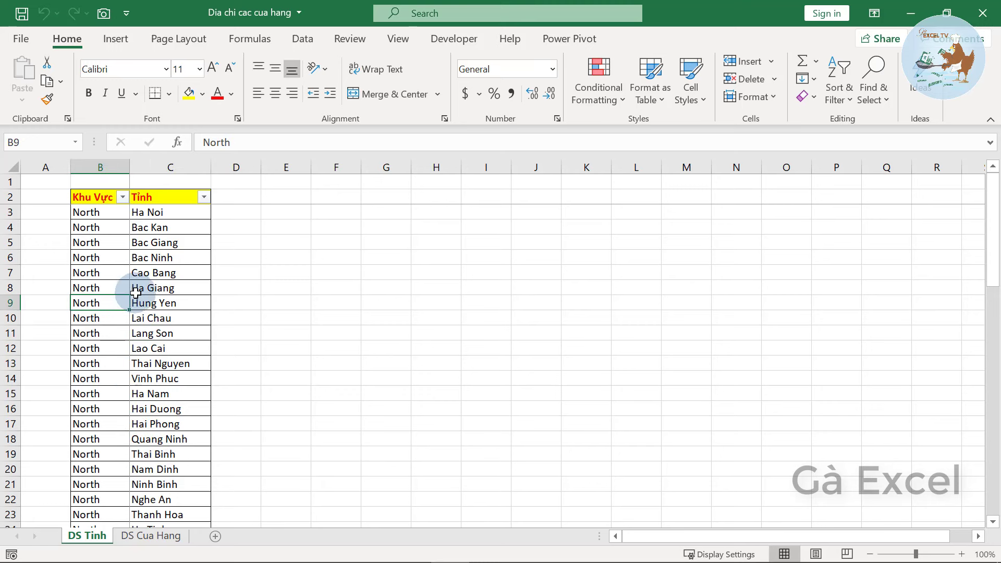
click(156, 288)
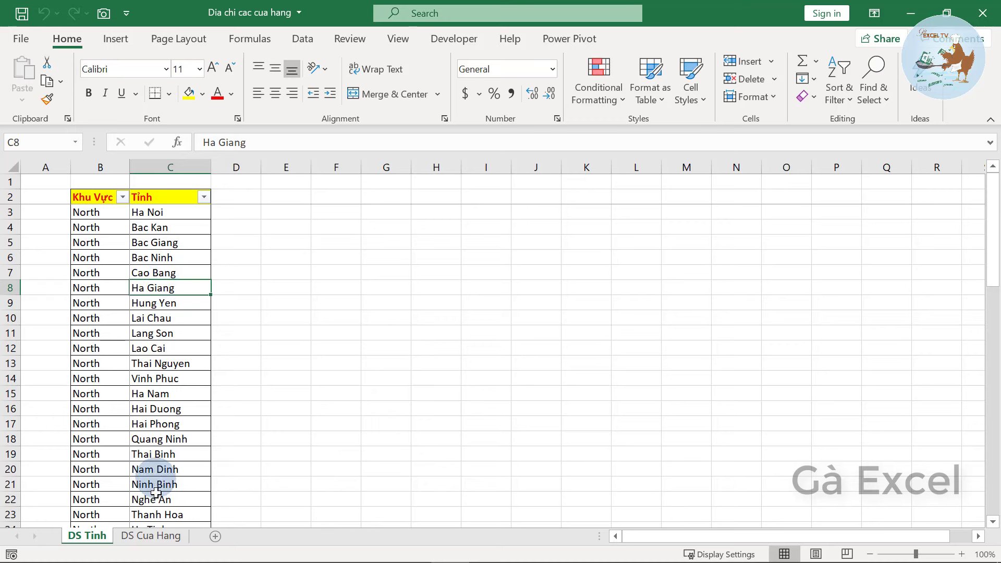
click(152, 535)
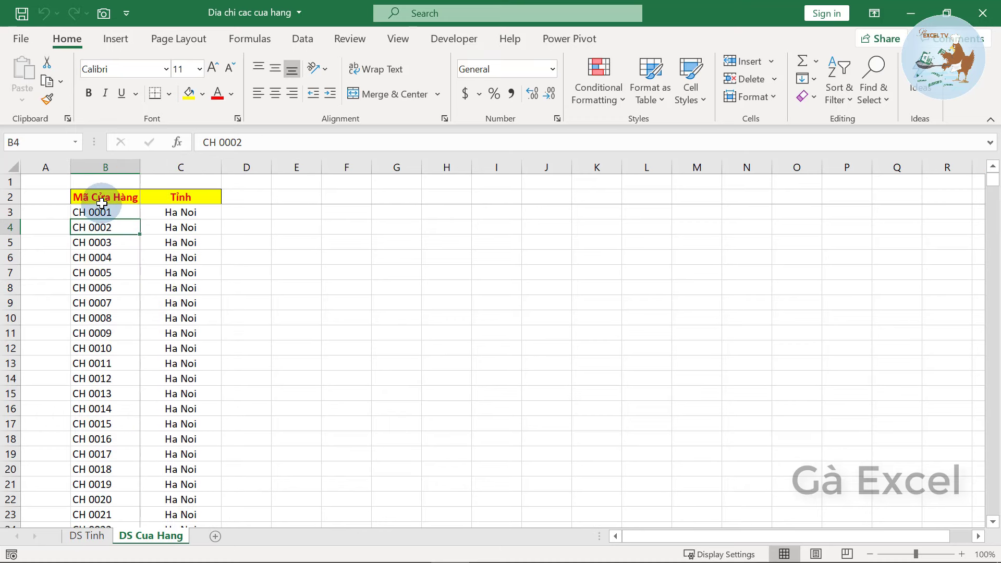
drag(101, 202, 99, 317)
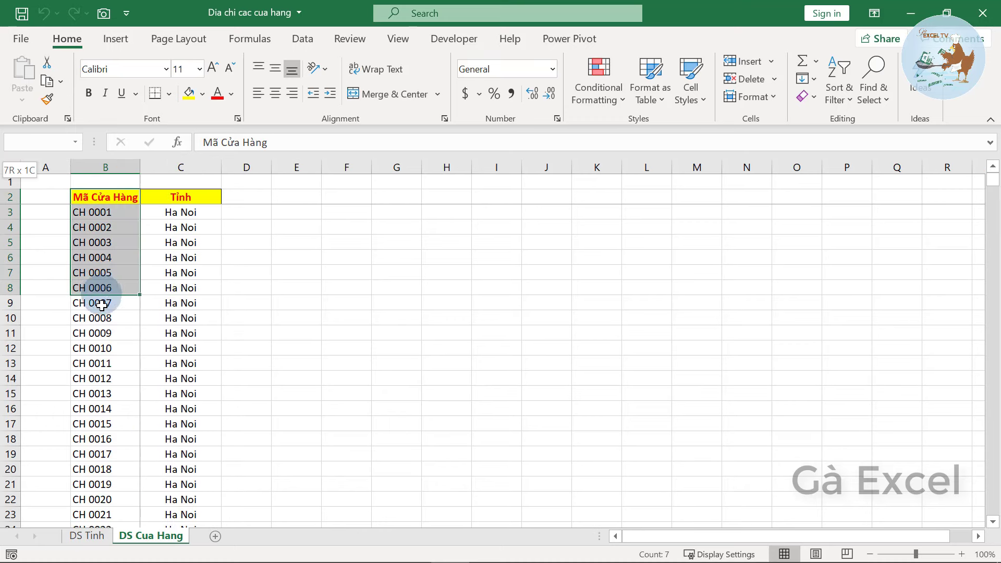
click(168, 223)
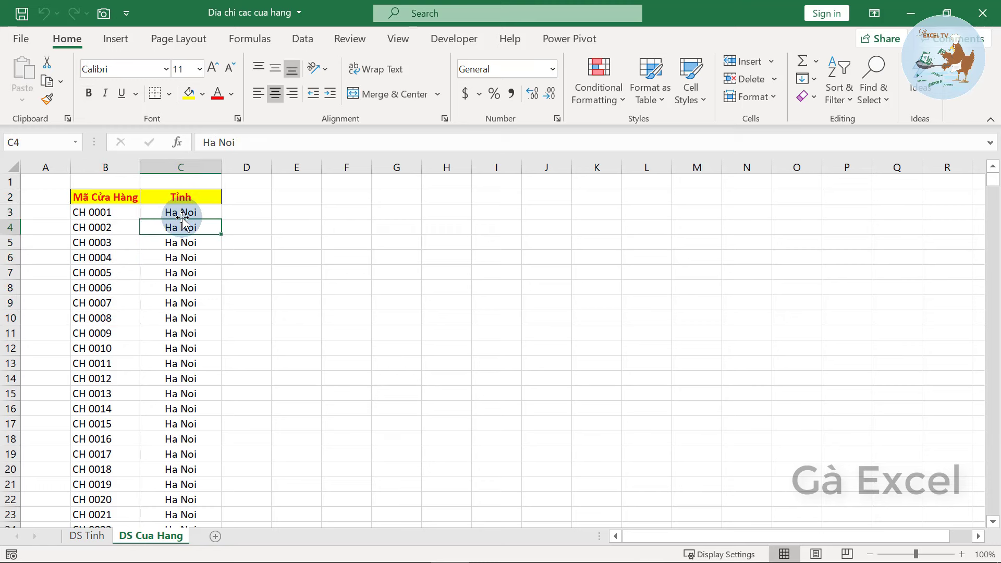
drag(101, 197, 103, 303)
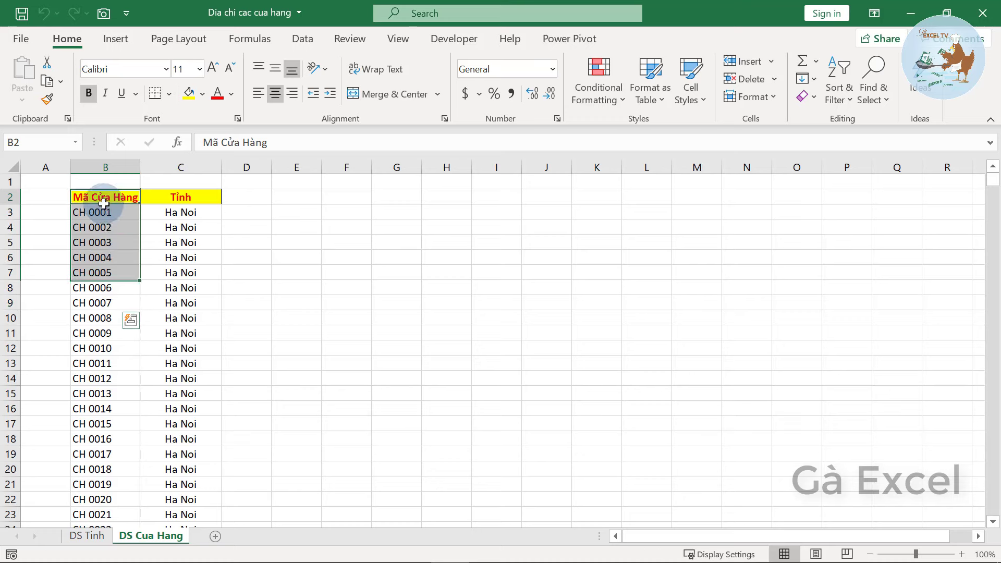
click(131, 241)
click(178, 239)
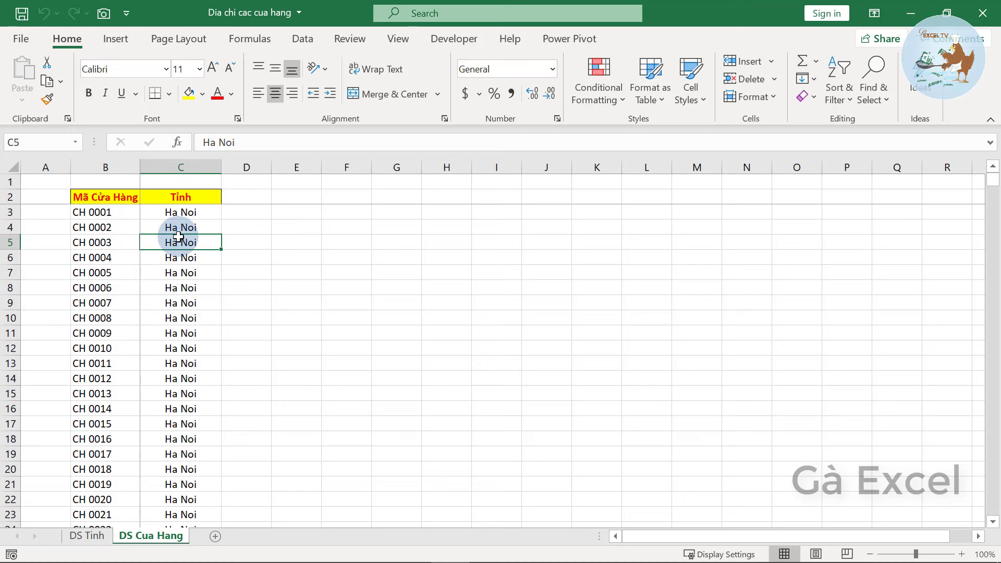
click(178, 212)
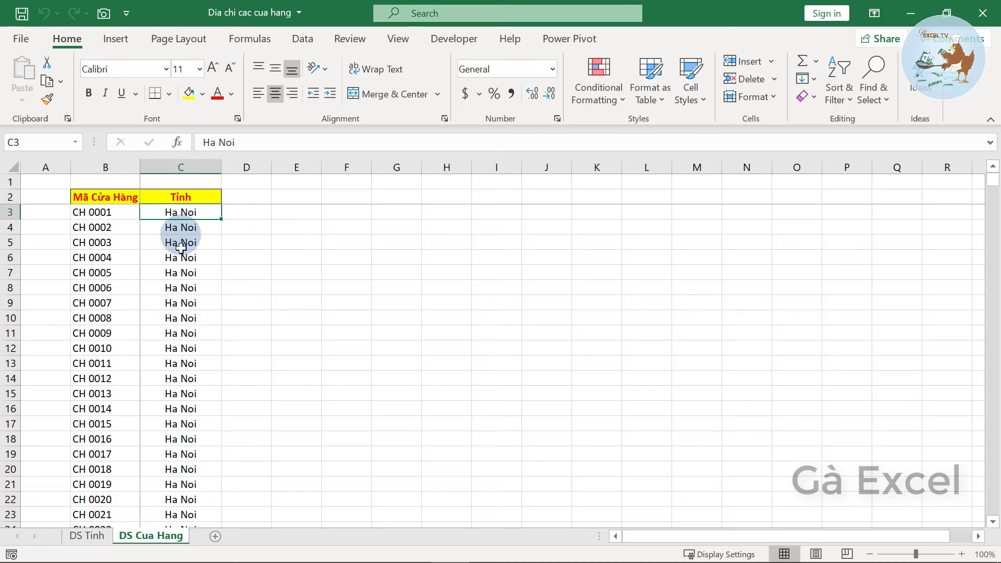
Step: Return to DS Tinh to show Bac Ninh belongs to the North region, then minimise Excel
click(86, 536)
click(166, 254)
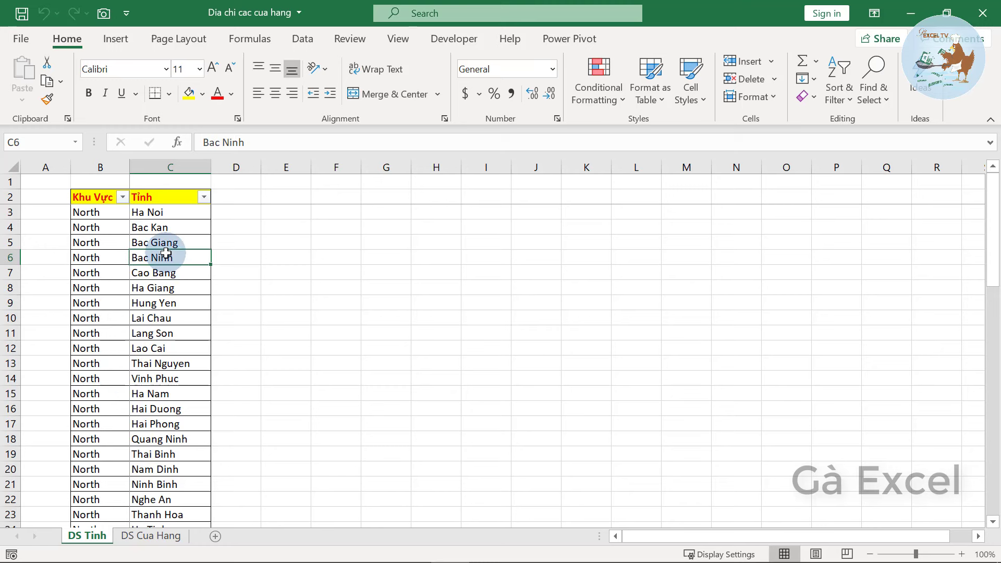
click(85, 286)
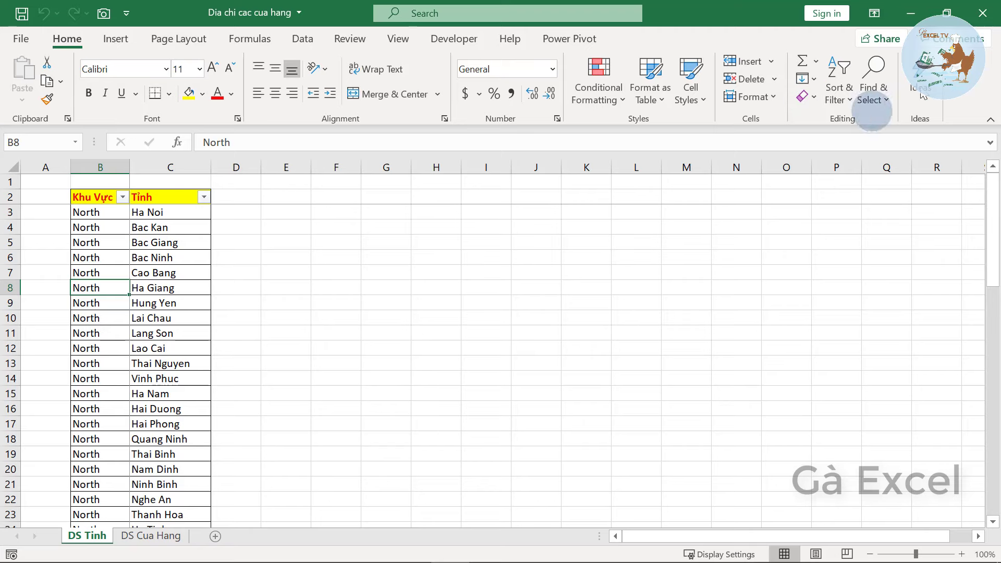
click(990, 23)
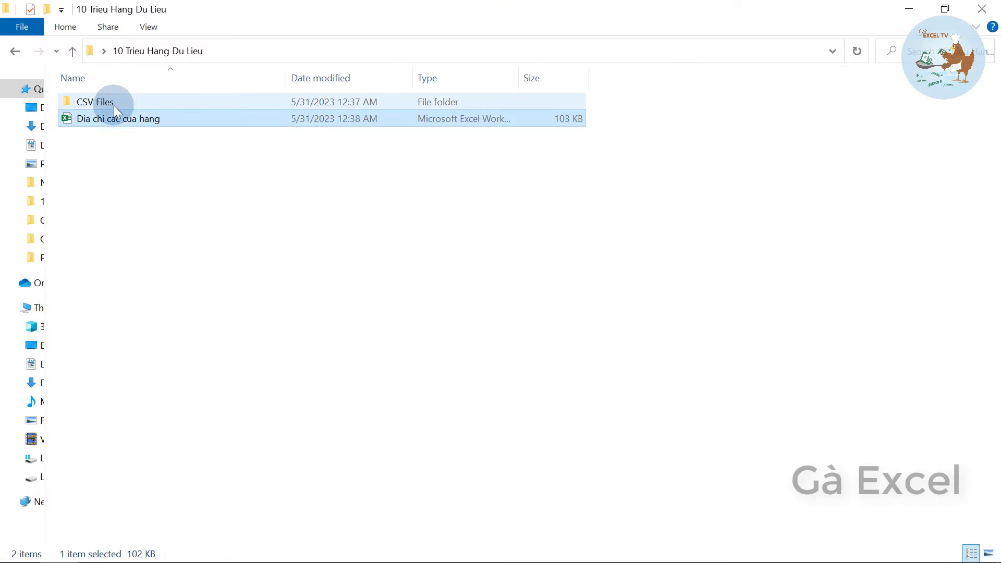
Step: Reopen Nam 2018 Part 1.csv in Notepad++ to show its header and data rows, then close it
double_click(114, 104)
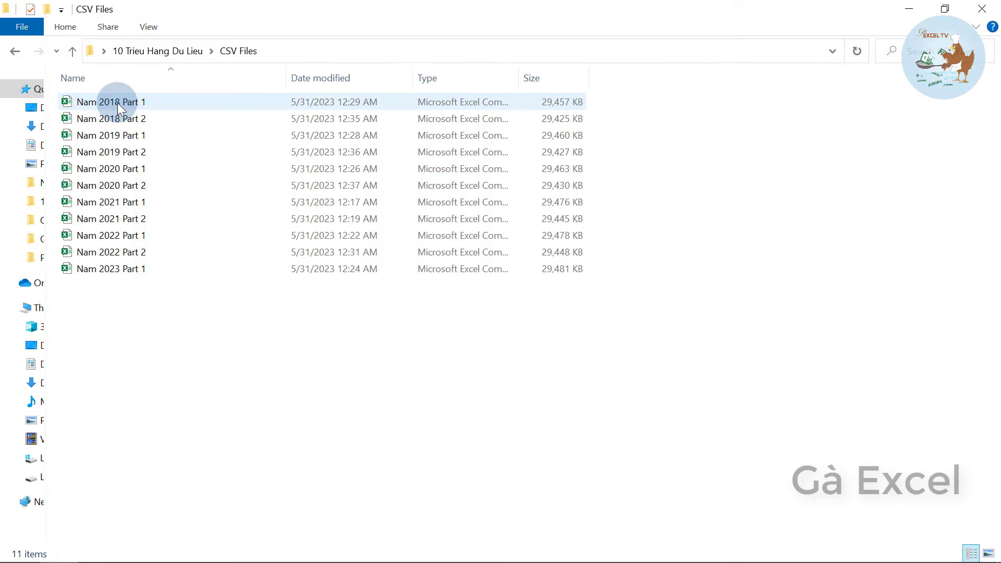
right_click(121, 105)
click(178, 186)
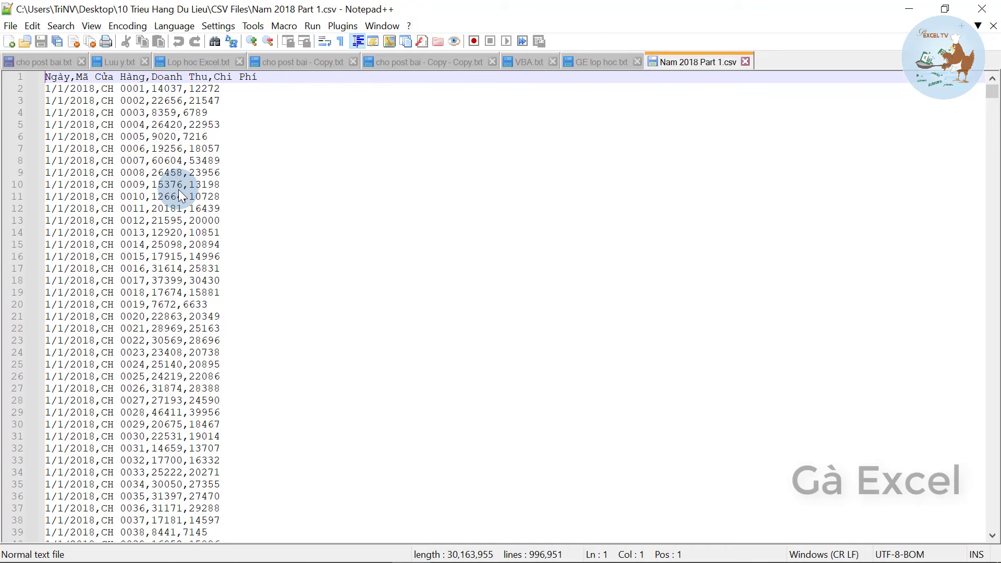
click(145, 185)
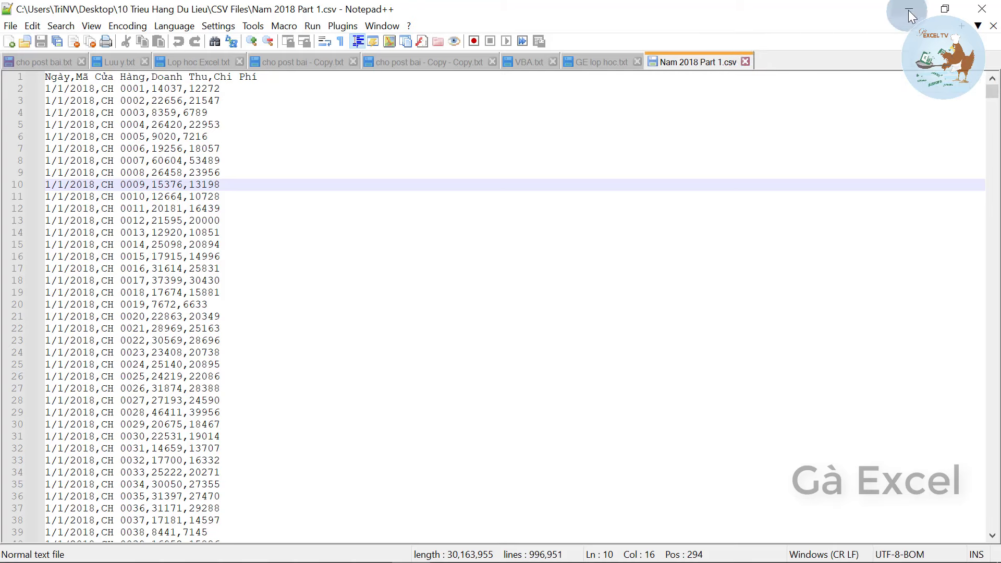
click(745, 61)
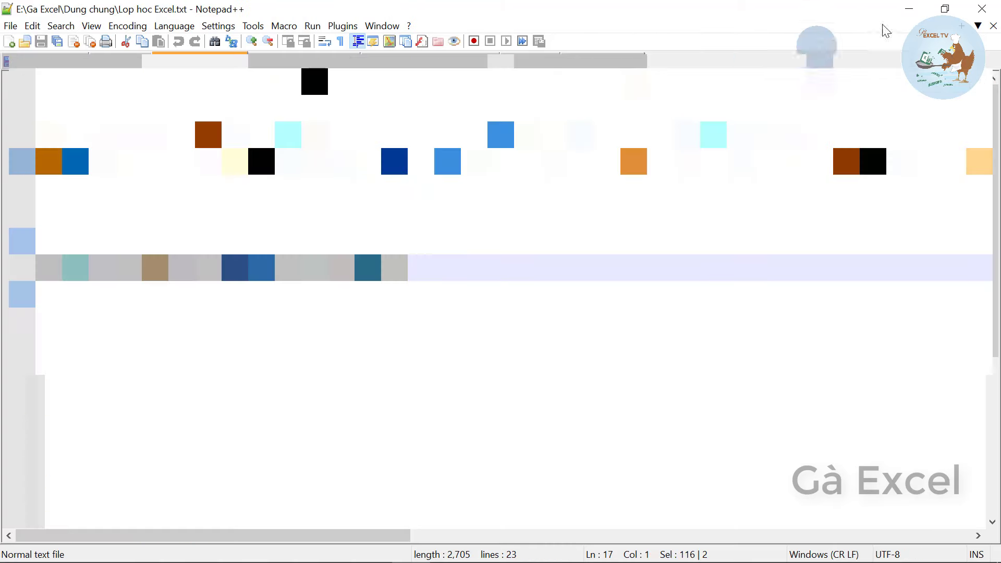
Step: Minimise Notepad++ and move File Explorer back up to the 10 Trieu Hang Du Lieu folder
click(908, 13)
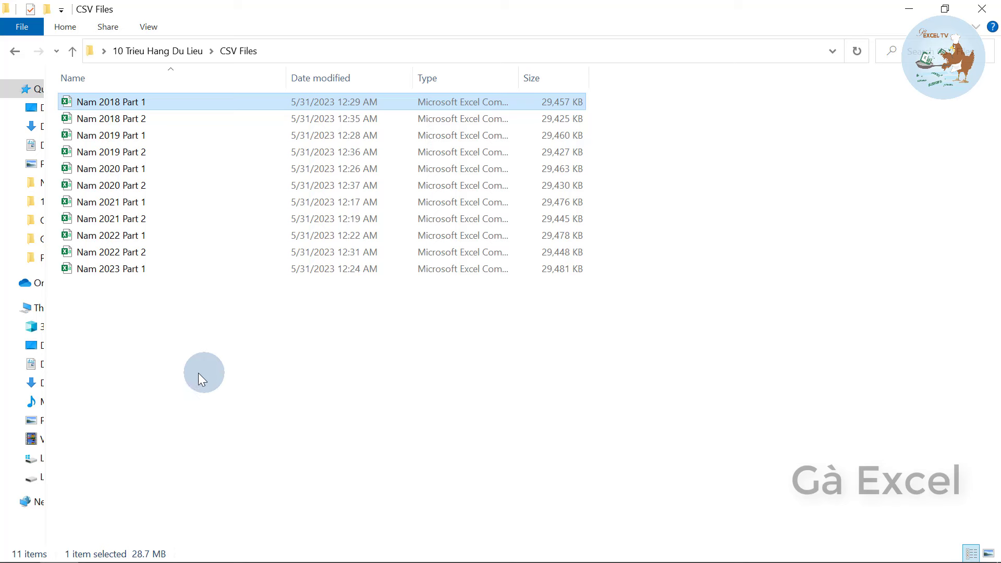
click(178, 365)
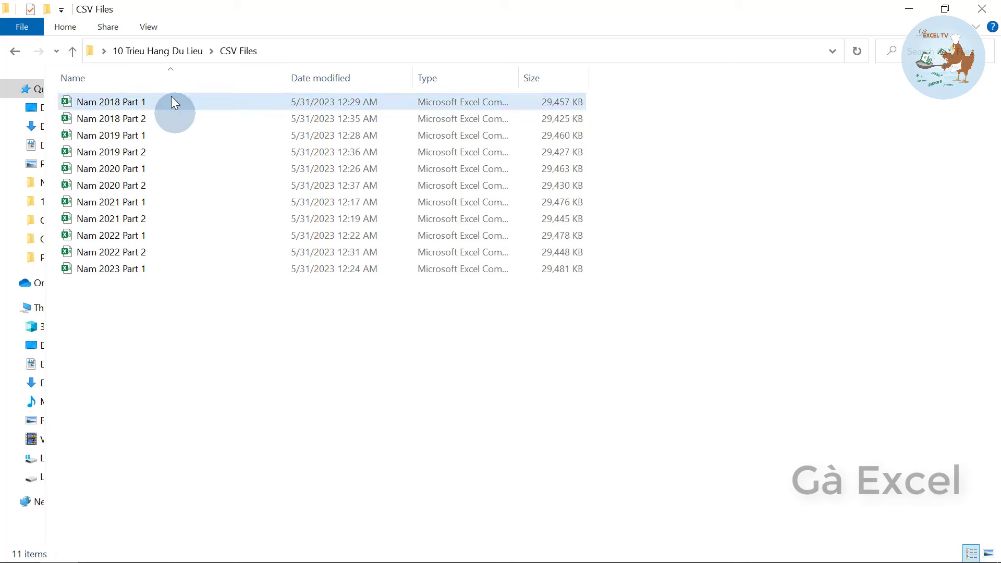
click(172, 52)
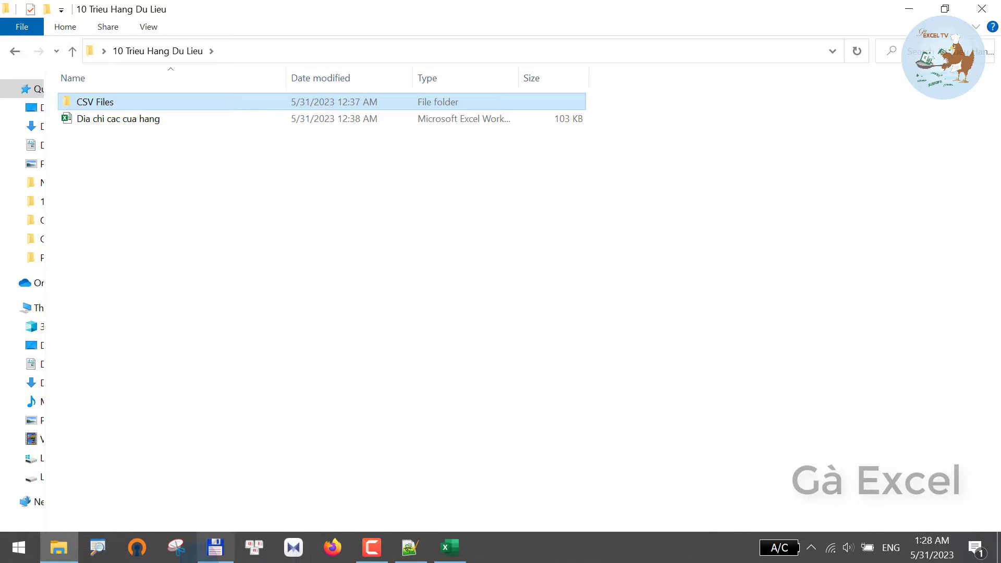
Step: In the Dia chi cac cua hang workbook, add a blank Sheet1 after DS Cua Hang and select B2
click(450, 548)
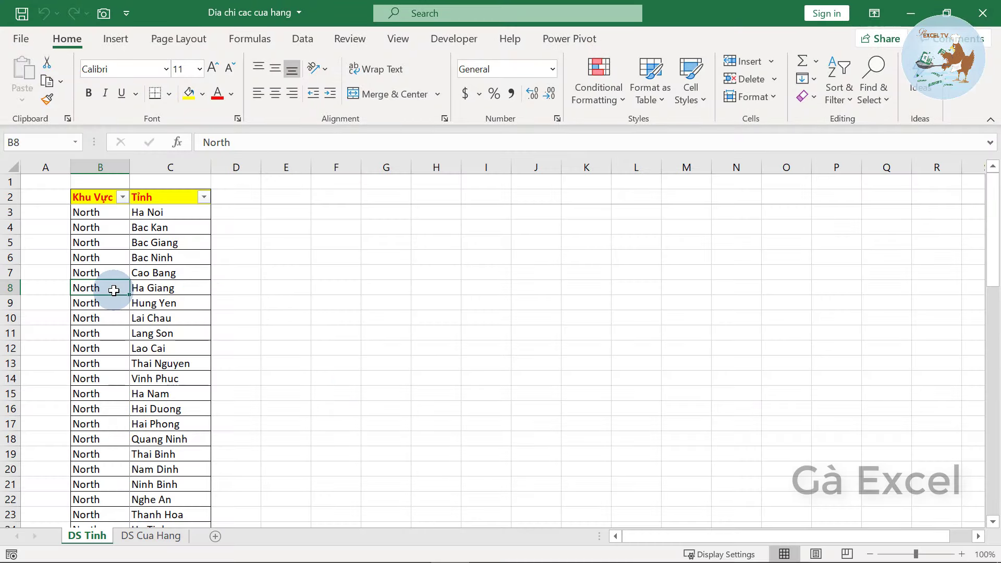
click(151, 536)
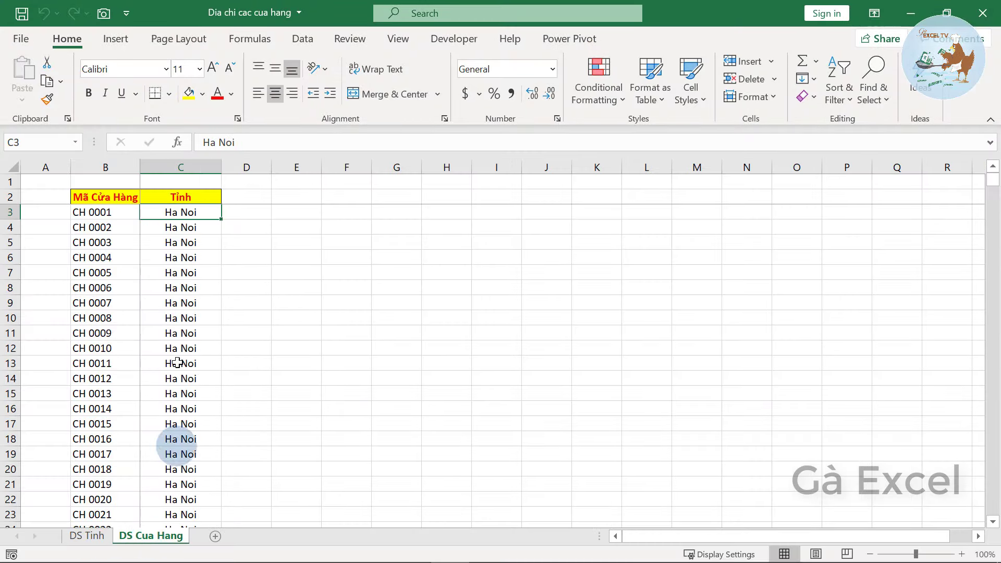
click(170, 336)
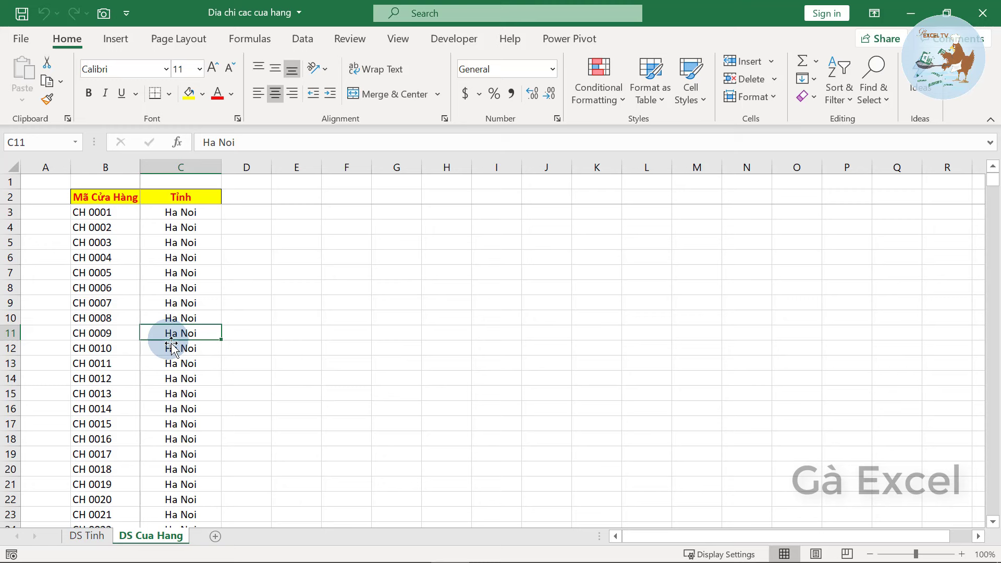
click(214, 536)
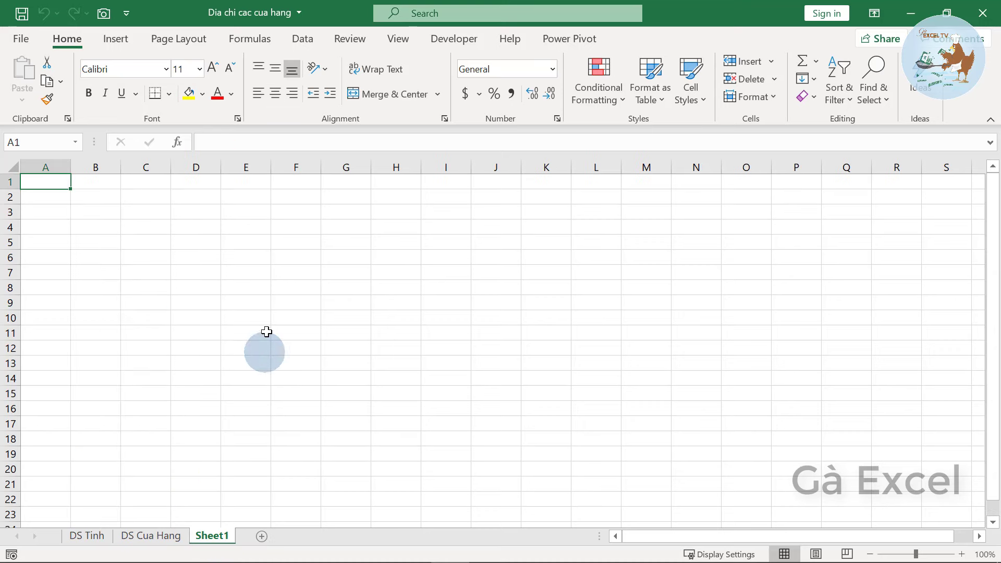
click(105, 194)
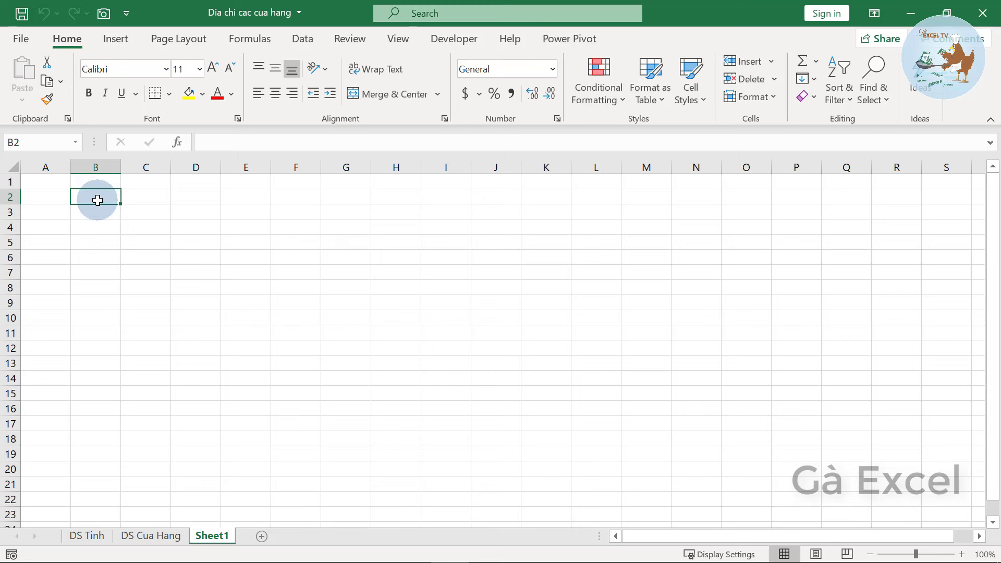
Step: Start a Get Data > From File > From Folder import on the Data tab
click(315, 39)
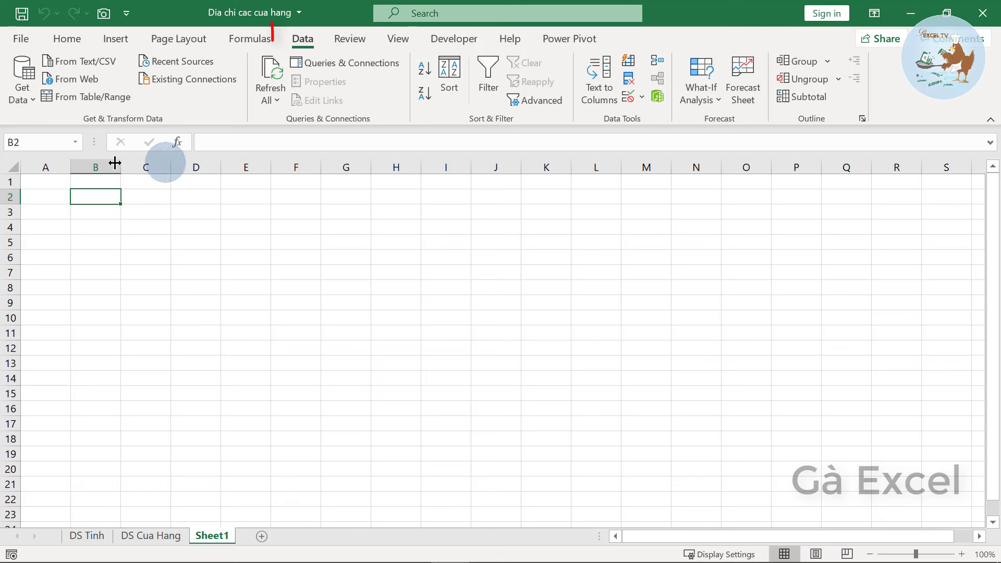
click(29, 100)
mouse_move(86, 127)
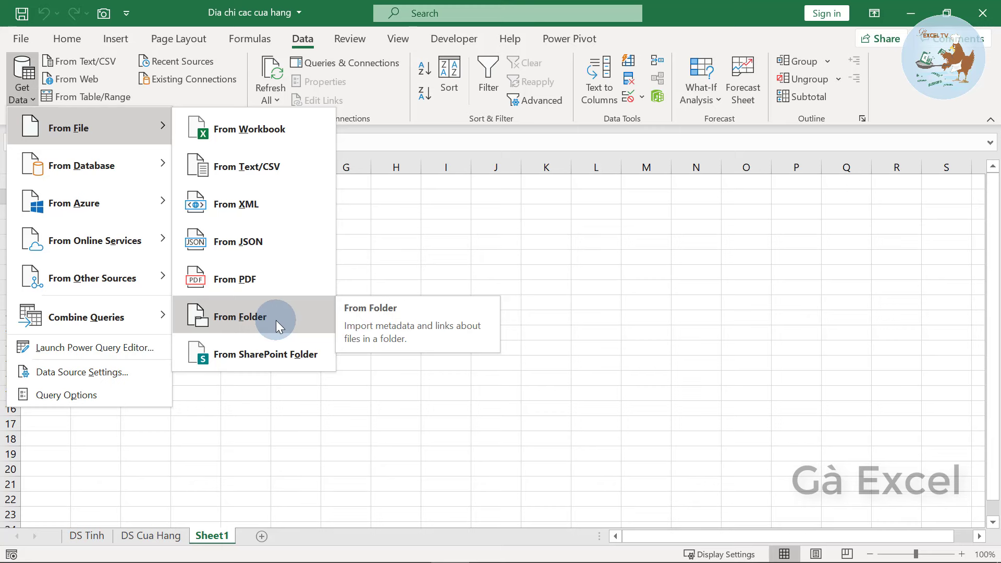
click(276, 320)
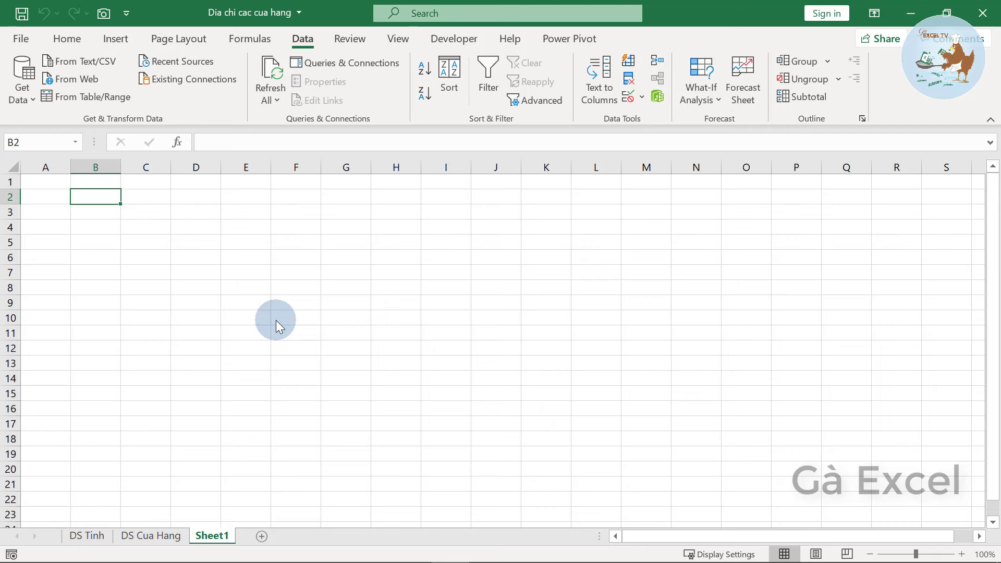
mouse_move(297, 556)
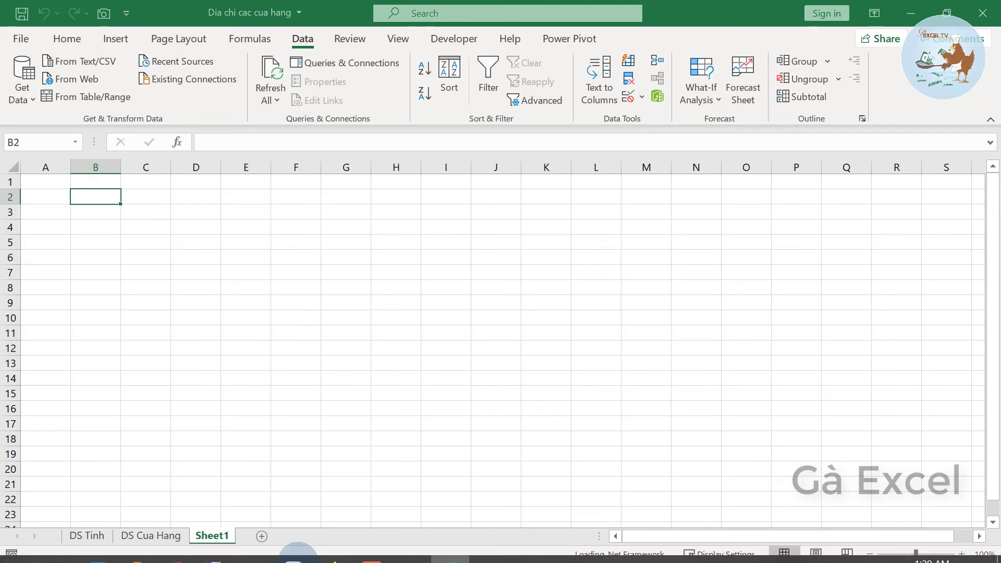
Step: Check the CSV Files folder's 11 yearly part files in File Explorer, then return to Excel
click(58, 547)
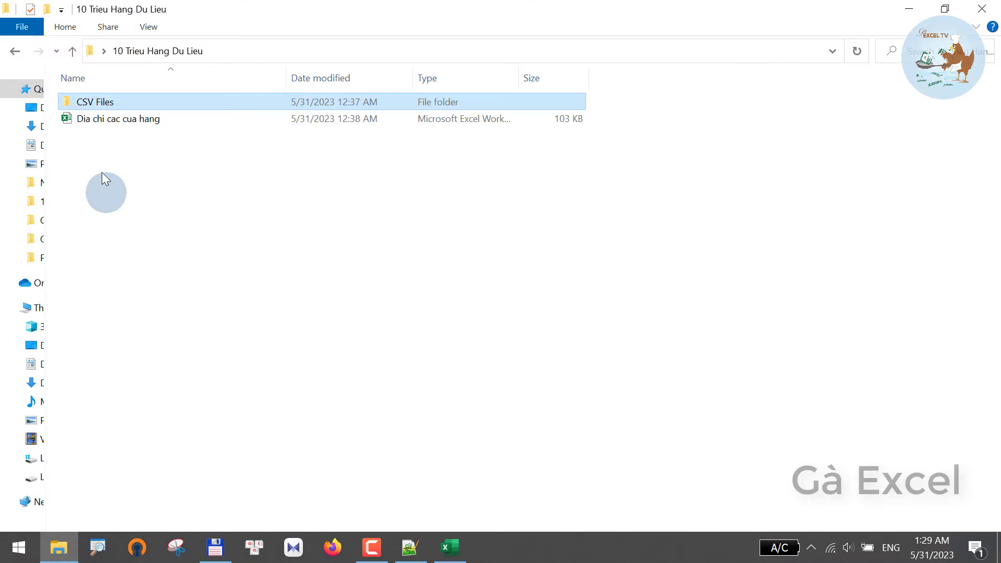
double_click(98, 103)
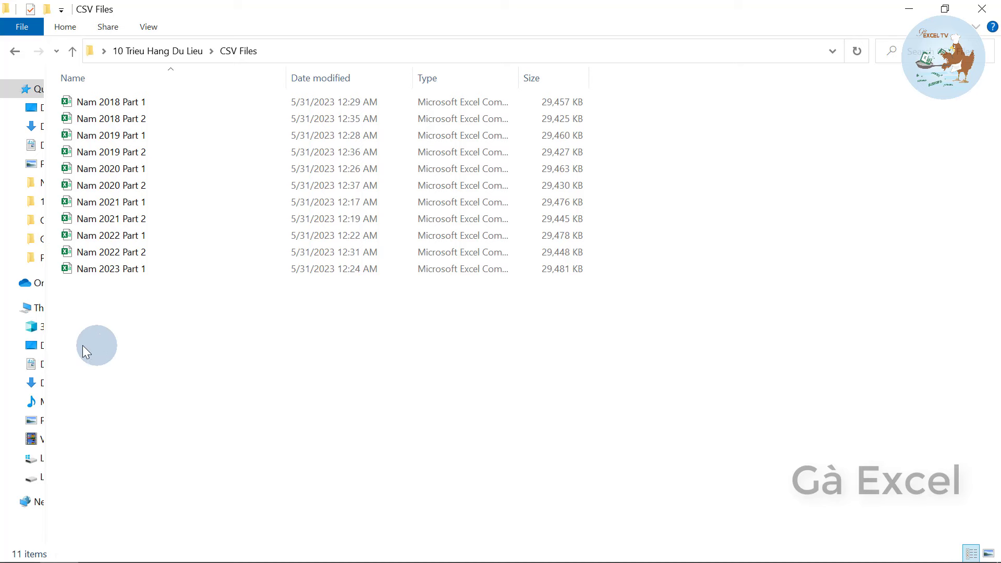
click(907, 13)
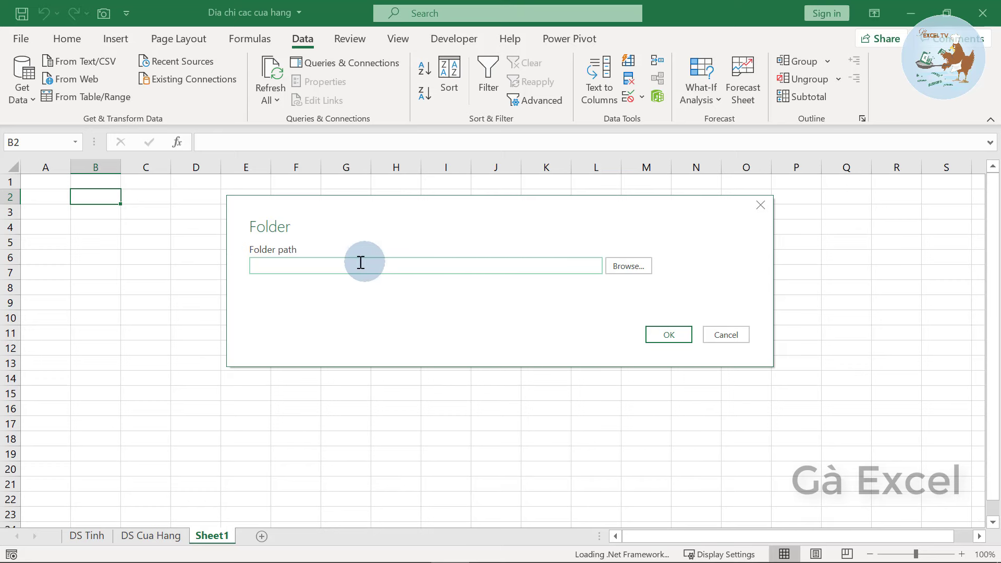
Step: Set the import folder to Desktop > 10 Trieu Hang Du Lieu > CSV Files and check the path
click(635, 265)
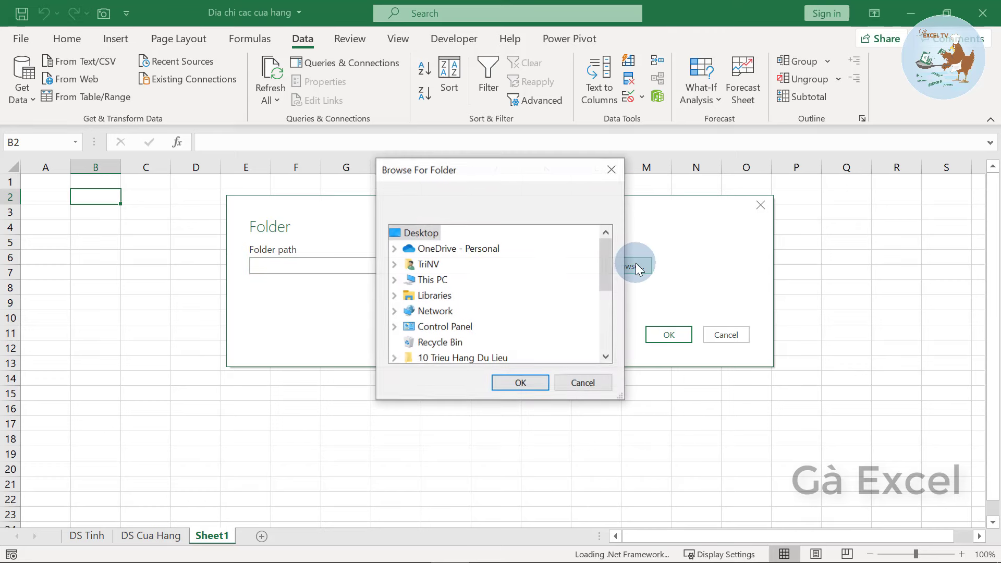
click(394, 263)
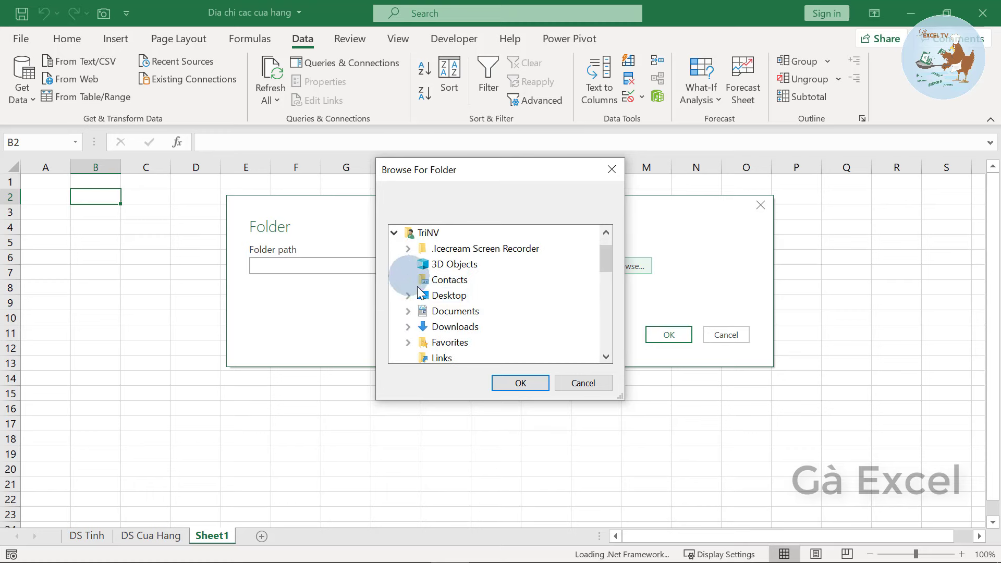
click(408, 295)
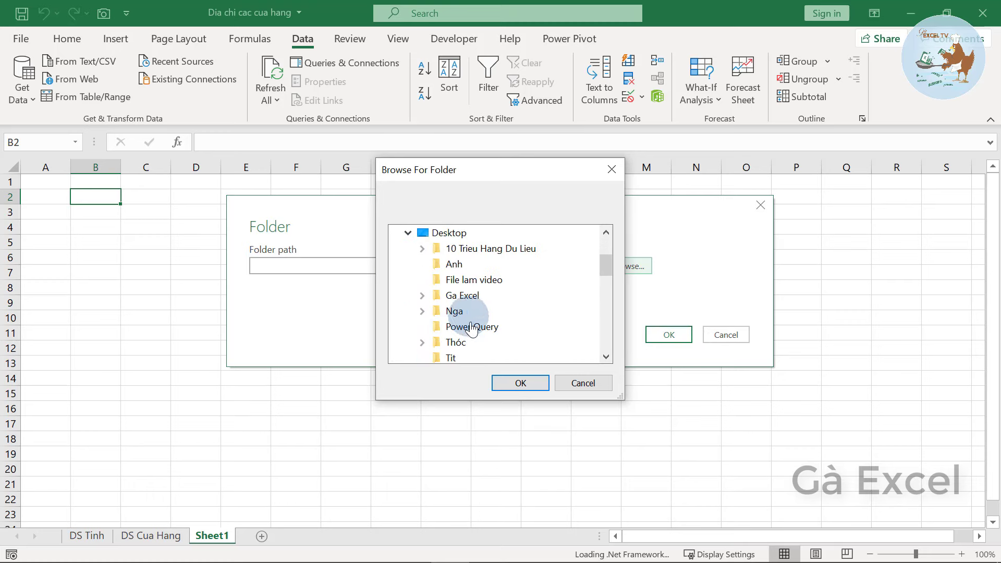
click(460, 252)
scroll(455, 331, down, 1)
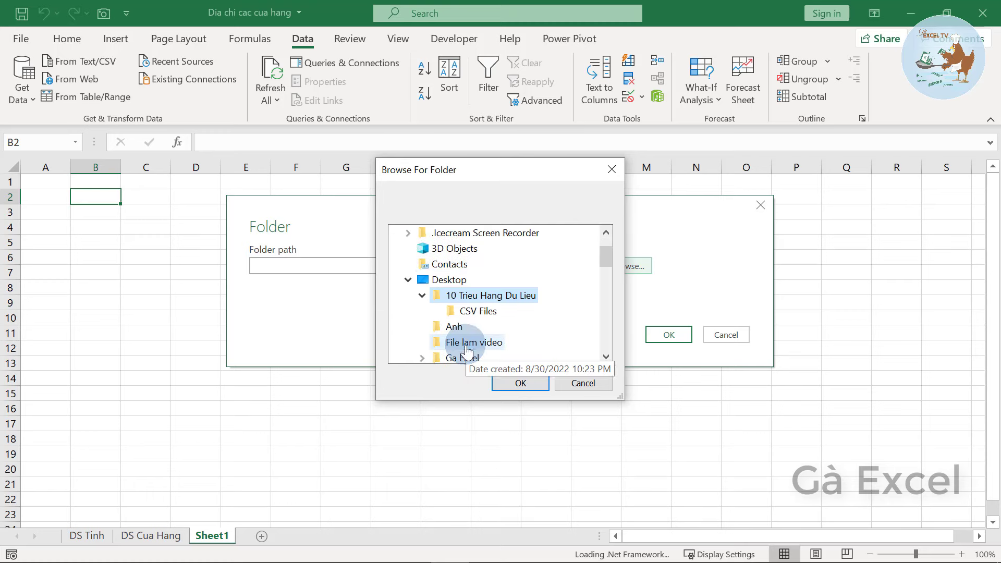
click(478, 313)
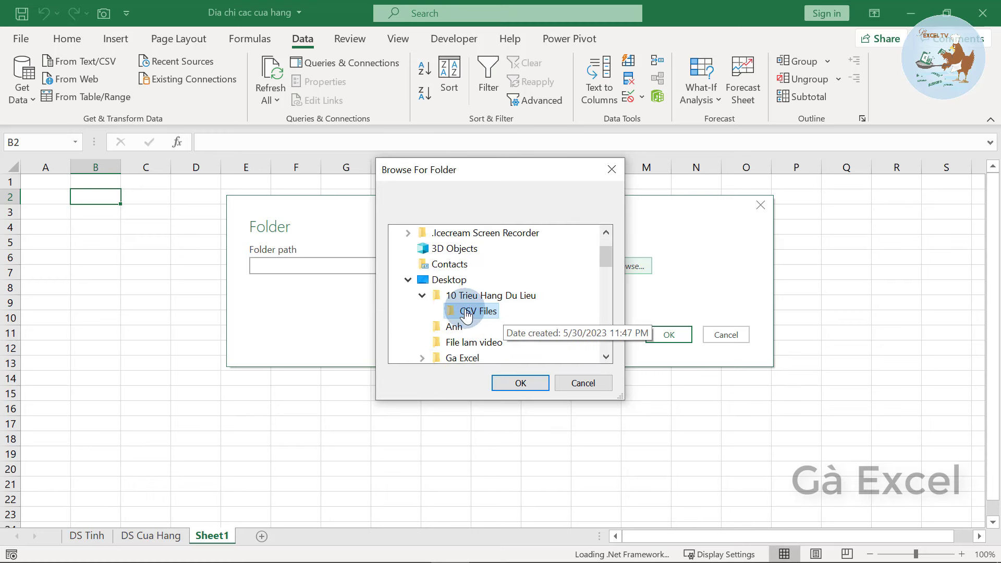
click(525, 387)
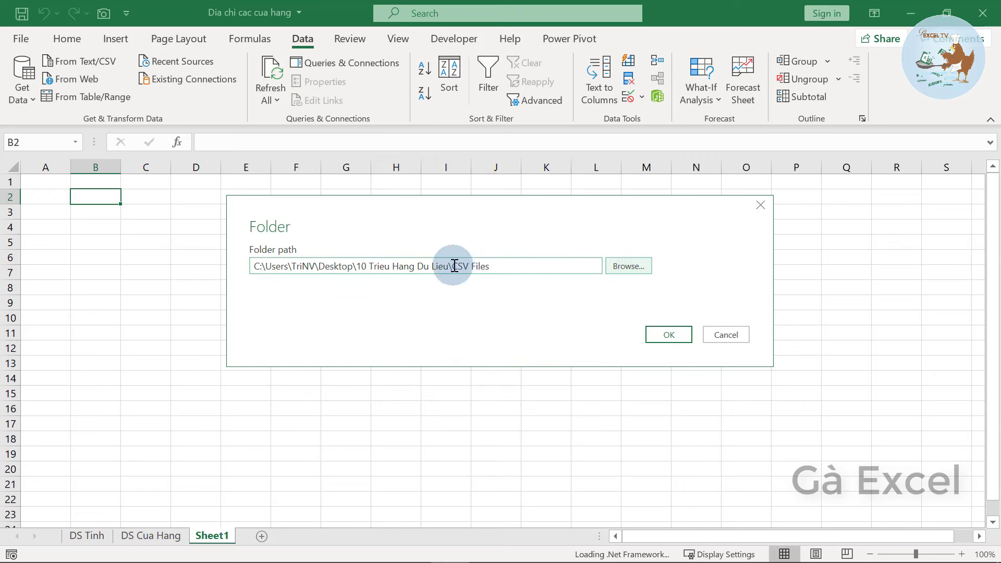
drag(453, 267, 498, 268)
click(511, 266)
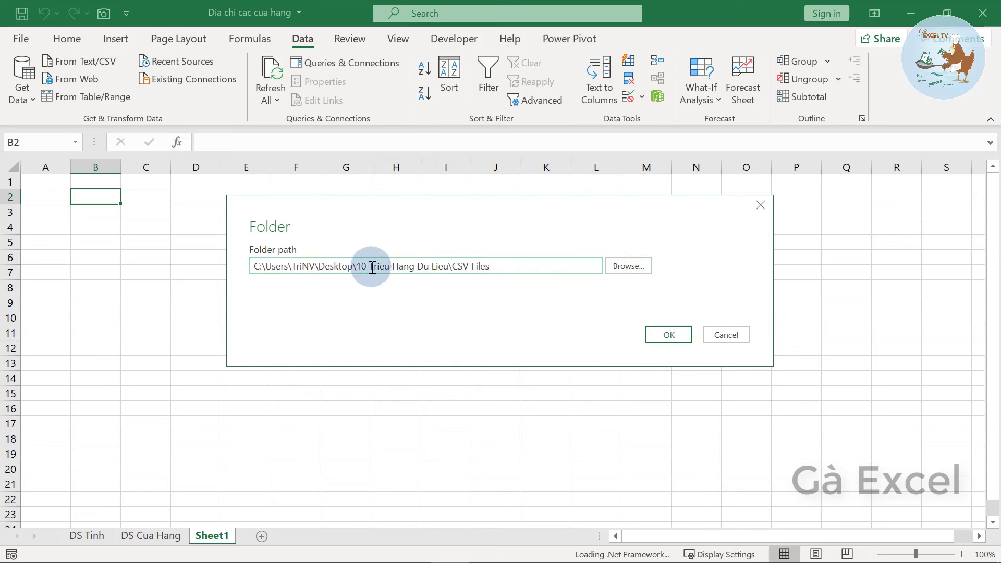
drag(356, 267, 425, 267)
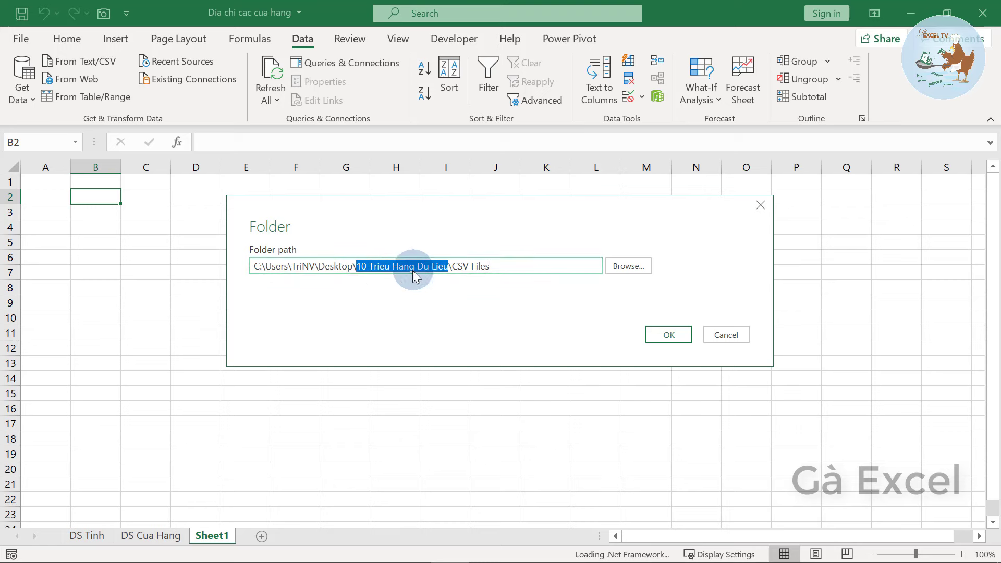
click(416, 266)
Step: Confirm the folder and review the 11 listed CSV part files, Nam 2018 Part 1 through Nam 2023 Part 1
click(667, 336)
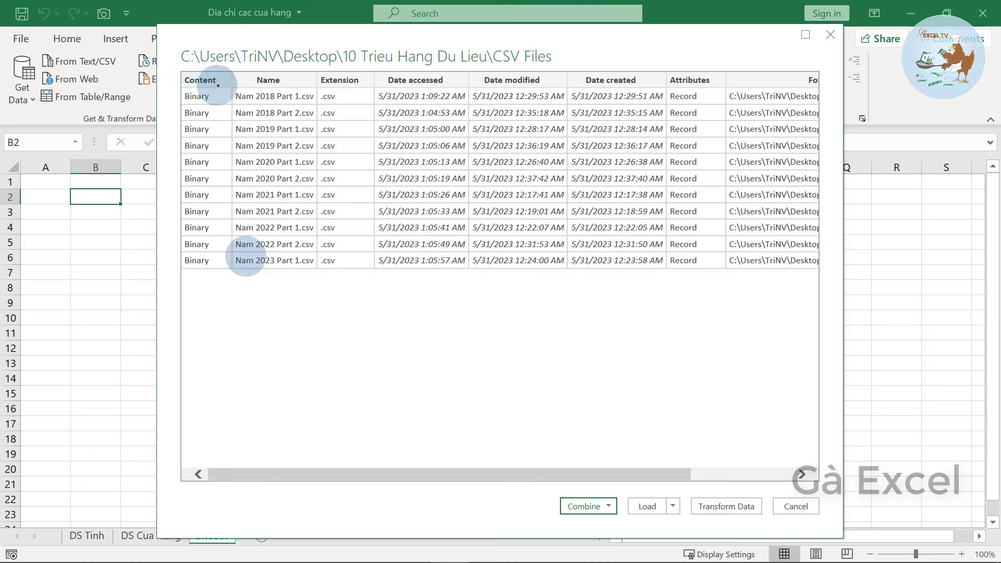
drag(221, 86, 320, 273)
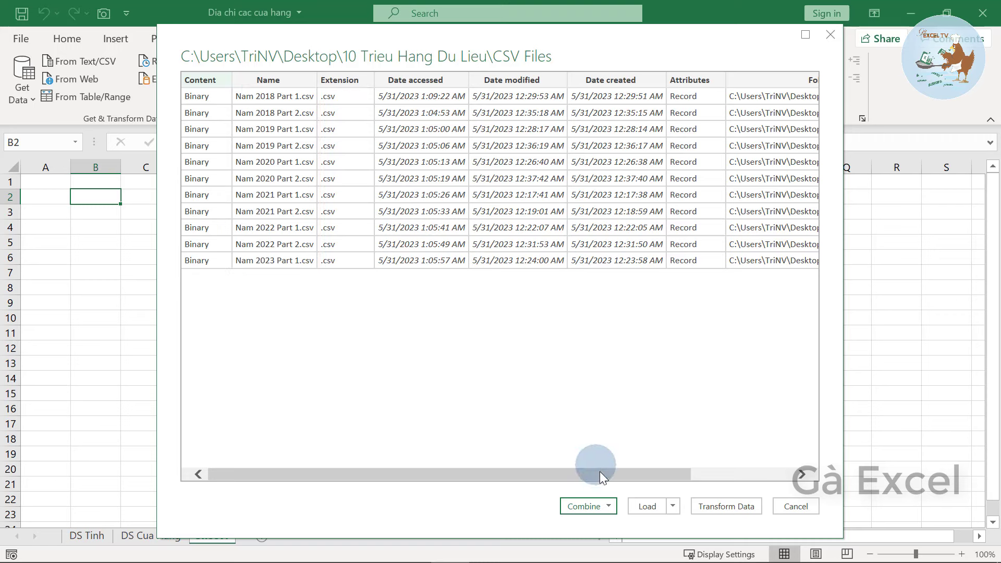
click(609, 506)
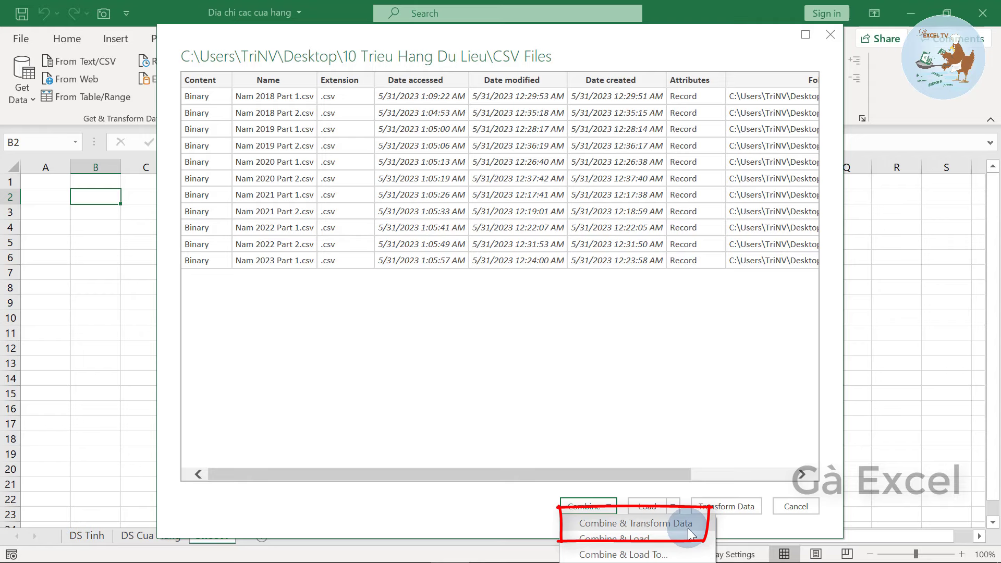
Step: Combine and transform the CSV files, accepting the sample file settings, into a CSV Files query
click(687, 527)
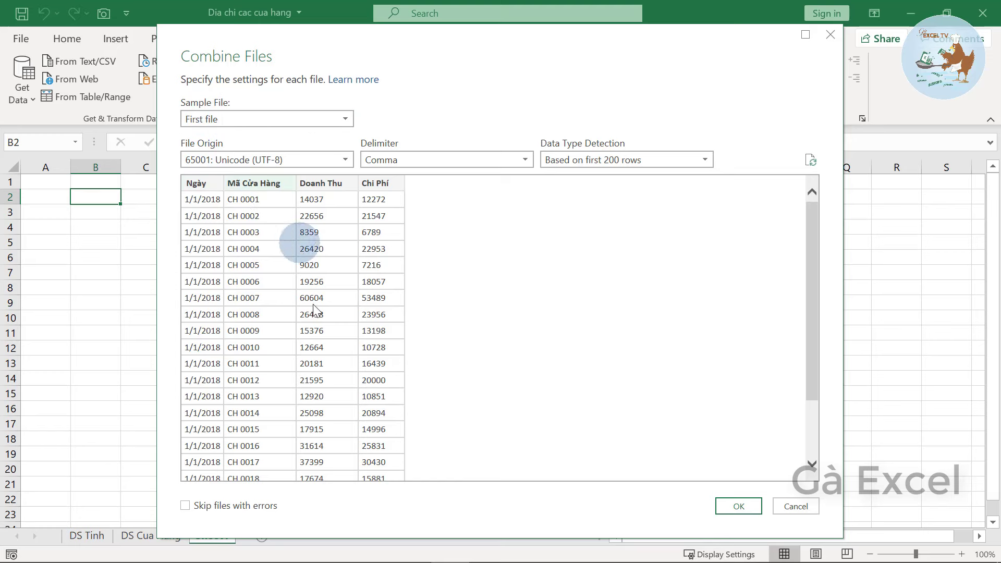
scroll(306, 324, down, 3)
scroll(304, 334, up, 3)
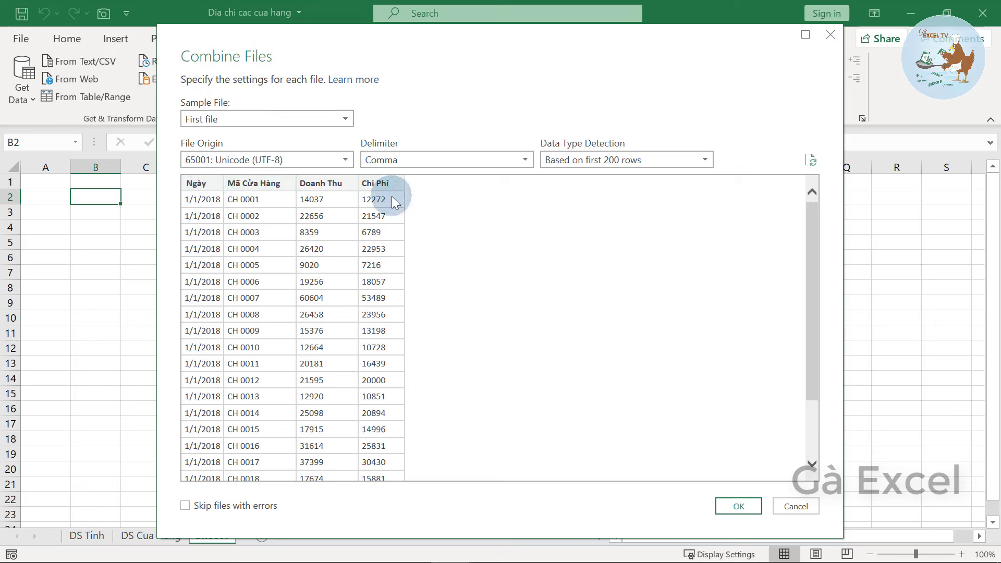
click(733, 509)
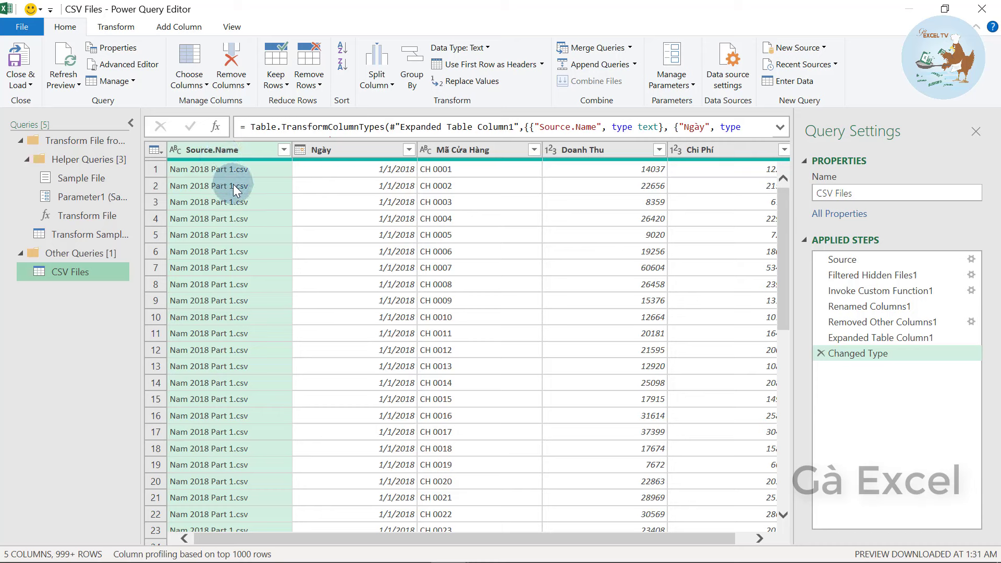
Step: Inspect the first values in each column and delete the Source.Name column
click(253, 185)
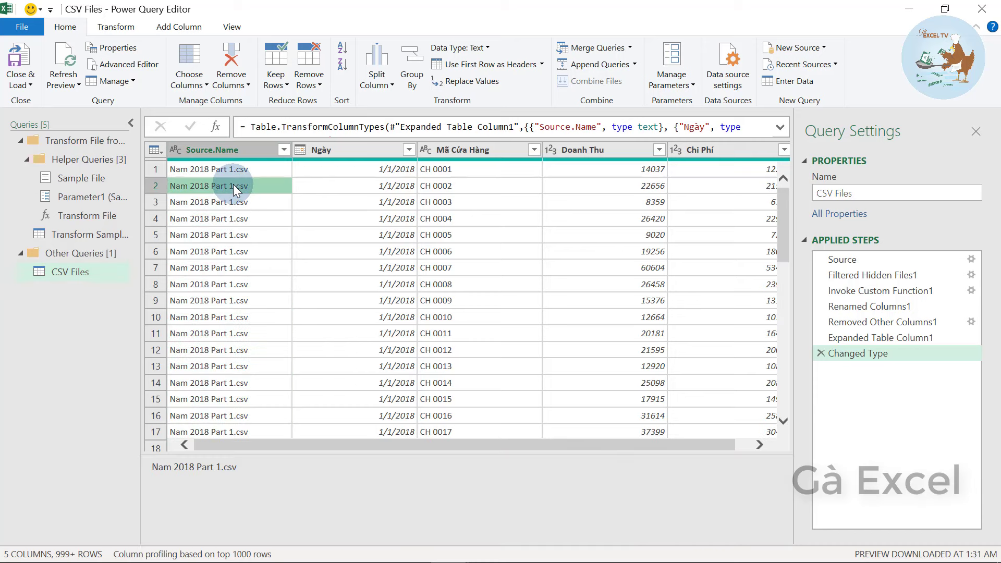
click(365, 169)
click(482, 169)
click(615, 171)
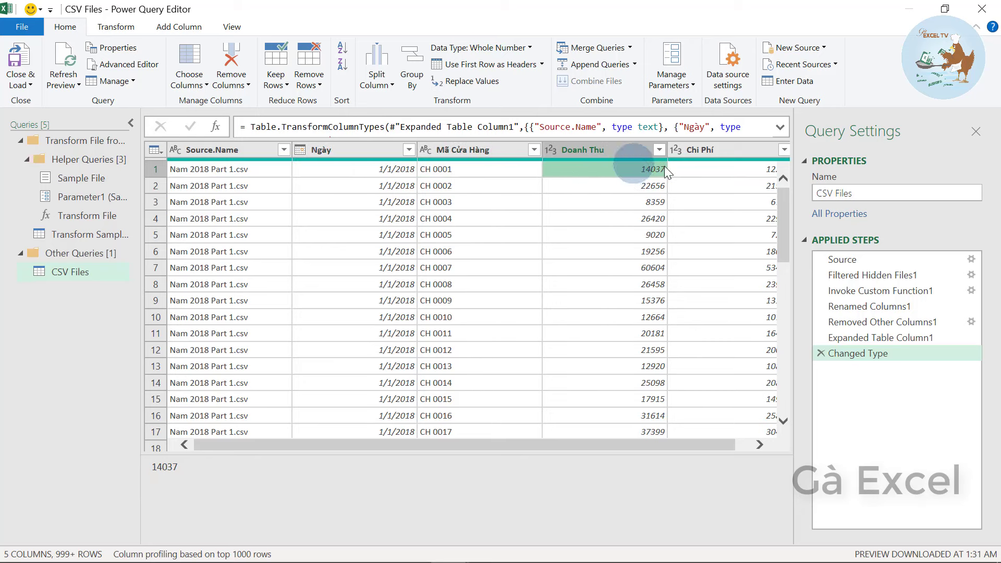
click(732, 170)
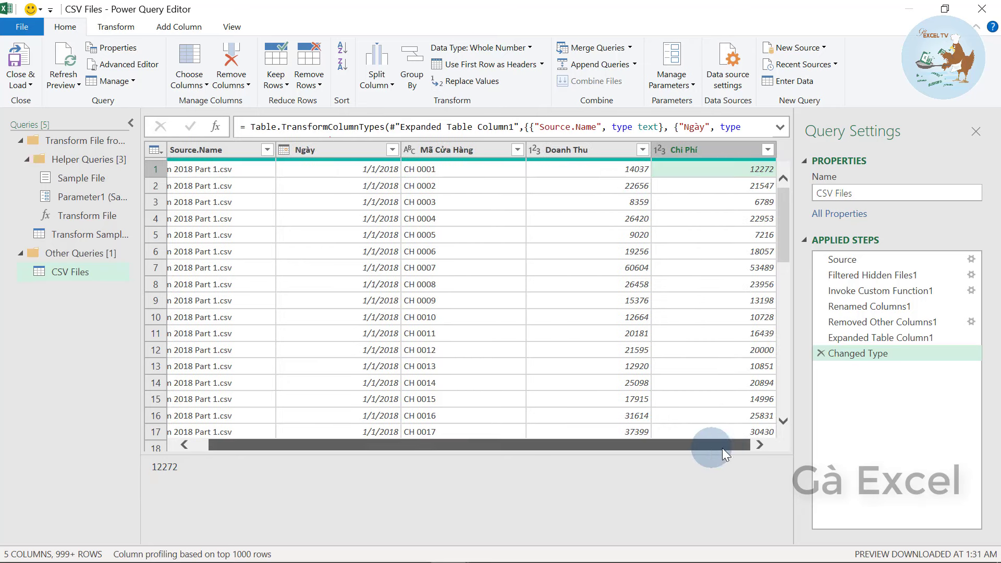
drag(709, 444, 573, 446)
right_click(210, 151)
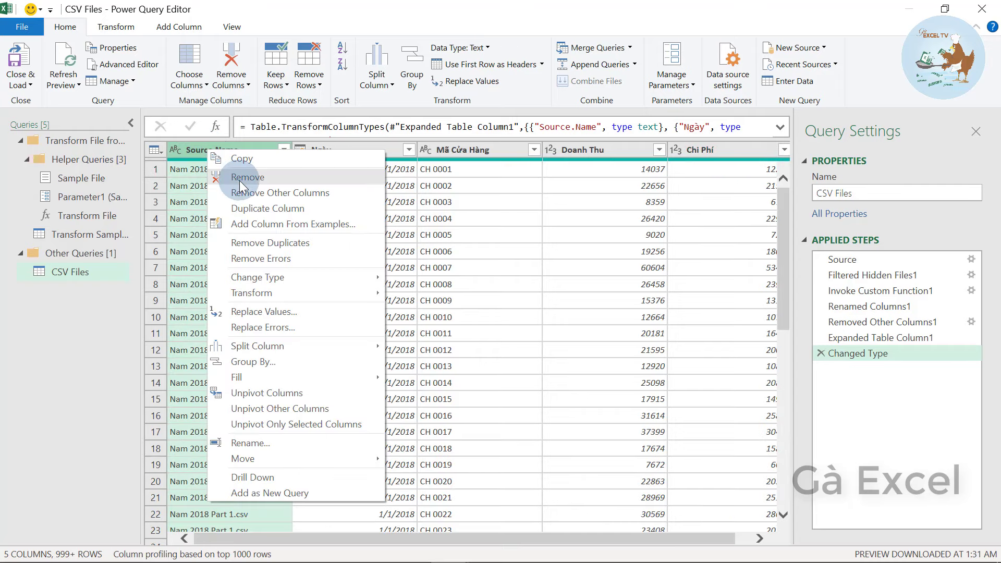
key(Escape)
key(Delete)
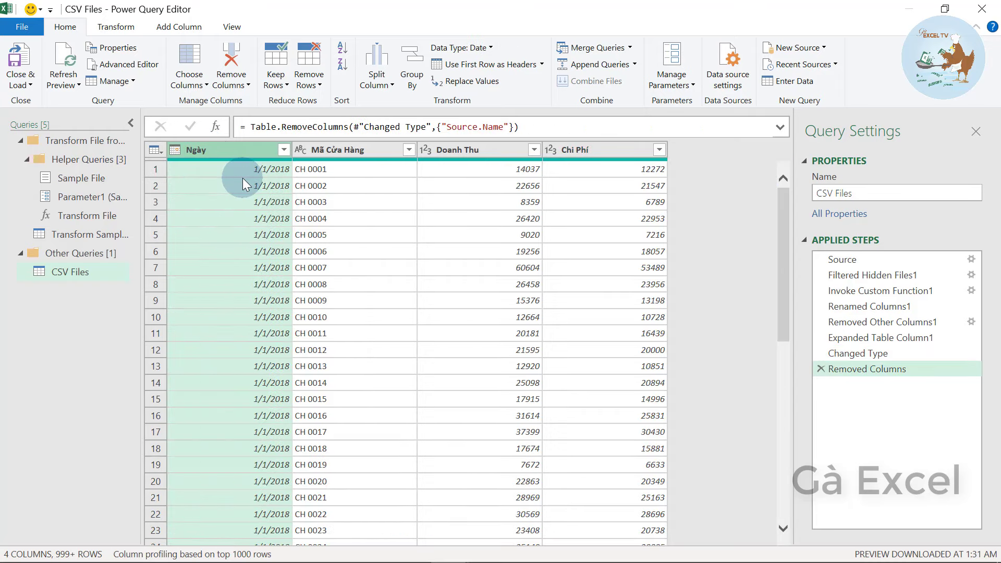
Step: Rename the query from CSV Files to Phan Tich Du Lieu Tong Hop
click(894, 194)
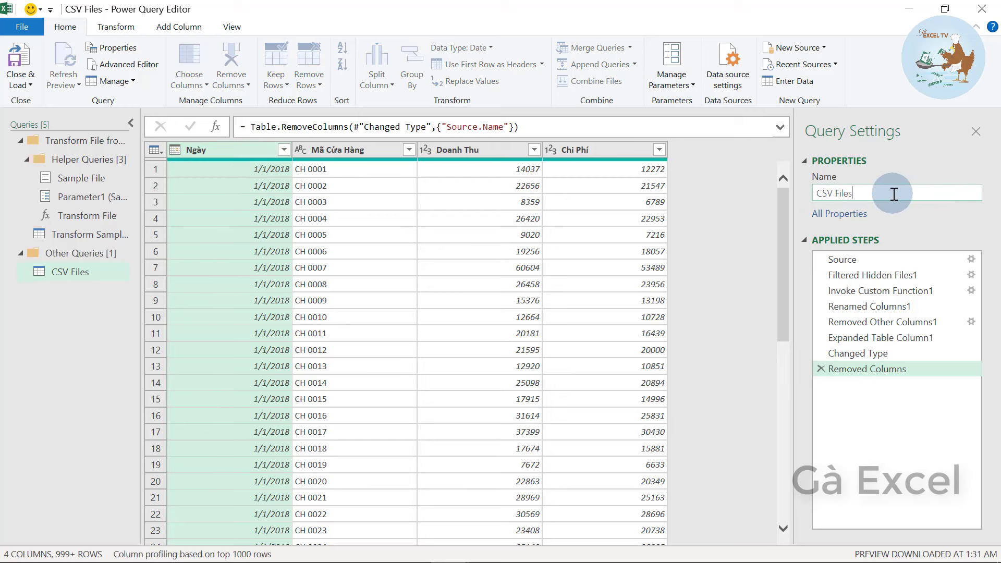
drag(893, 194, 759, 193)
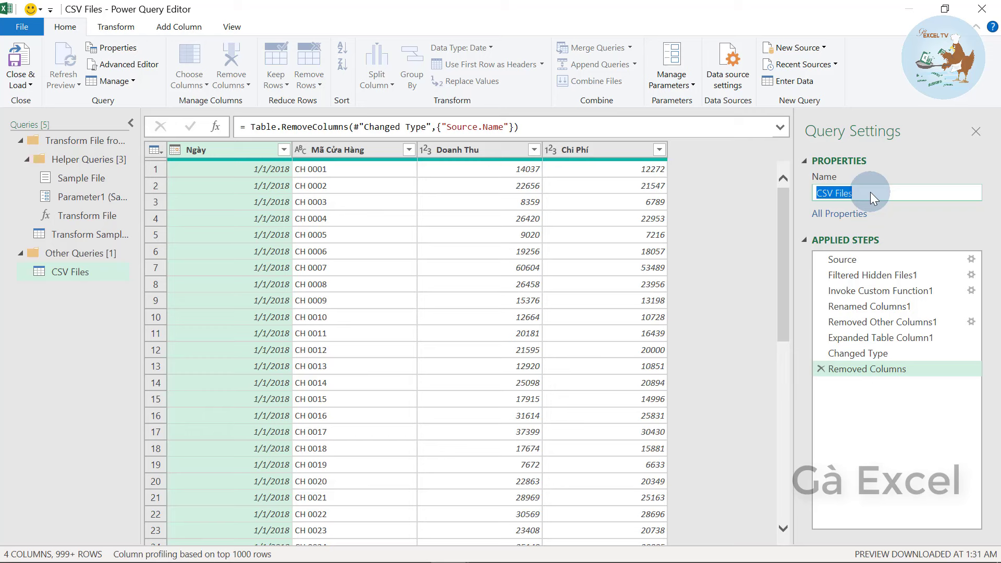
text(T)
key(BackSpace)
key(BackSpace)
text(Phan)
text( Tich Du)
text( lieu ng H)
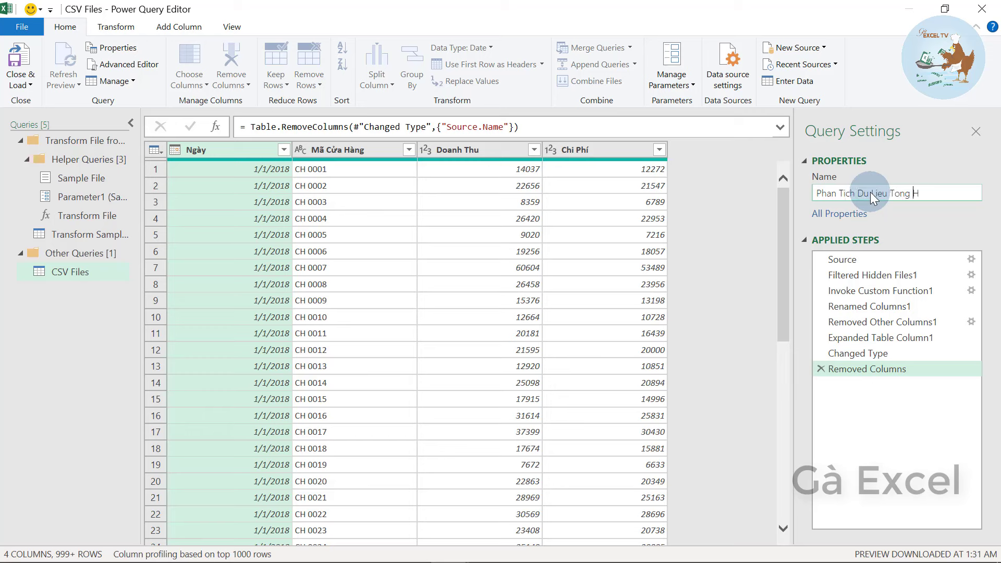
text(op)
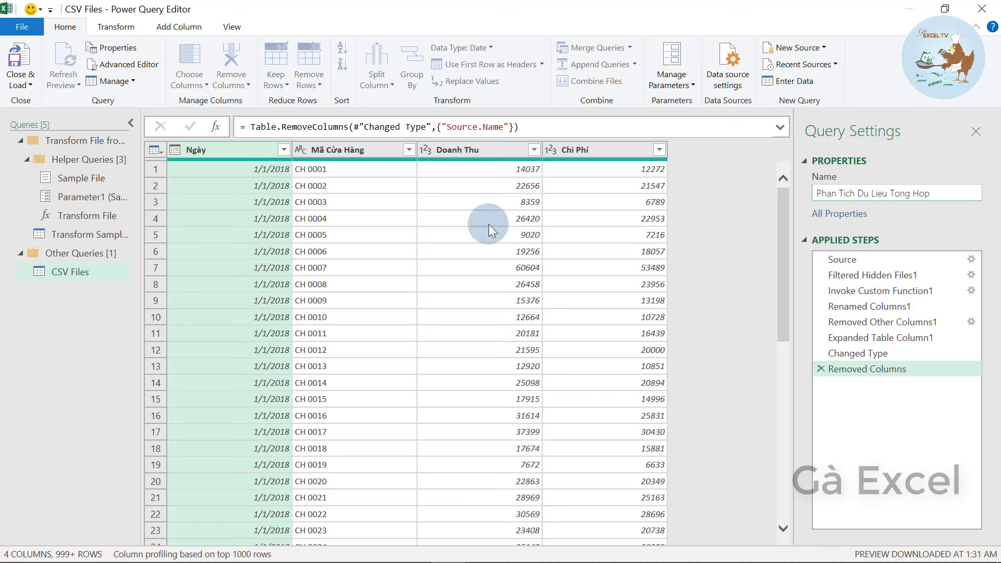
key(Return)
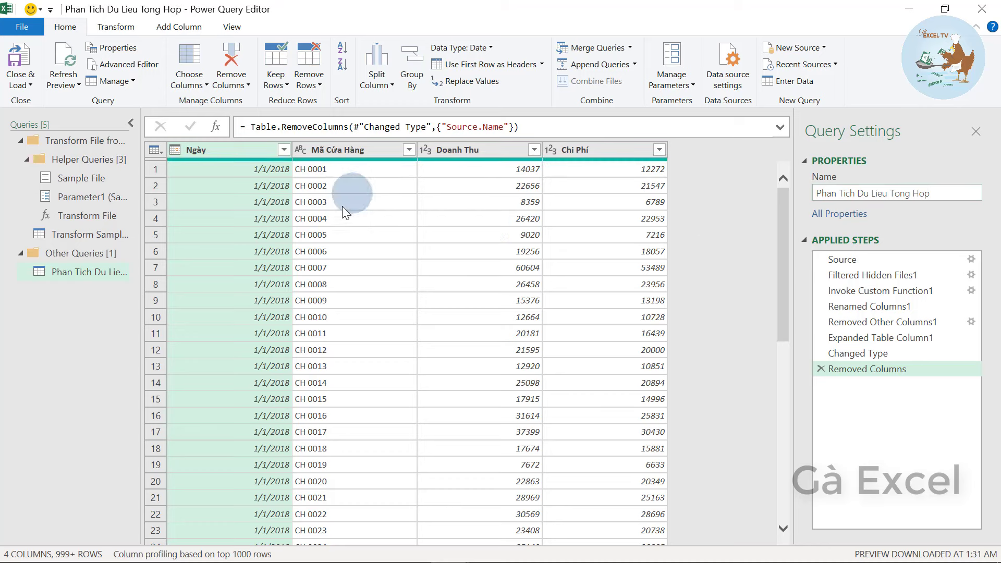
click(464, 317)
Step: Start a new Custom Column and name it Năm
click(584, 301)
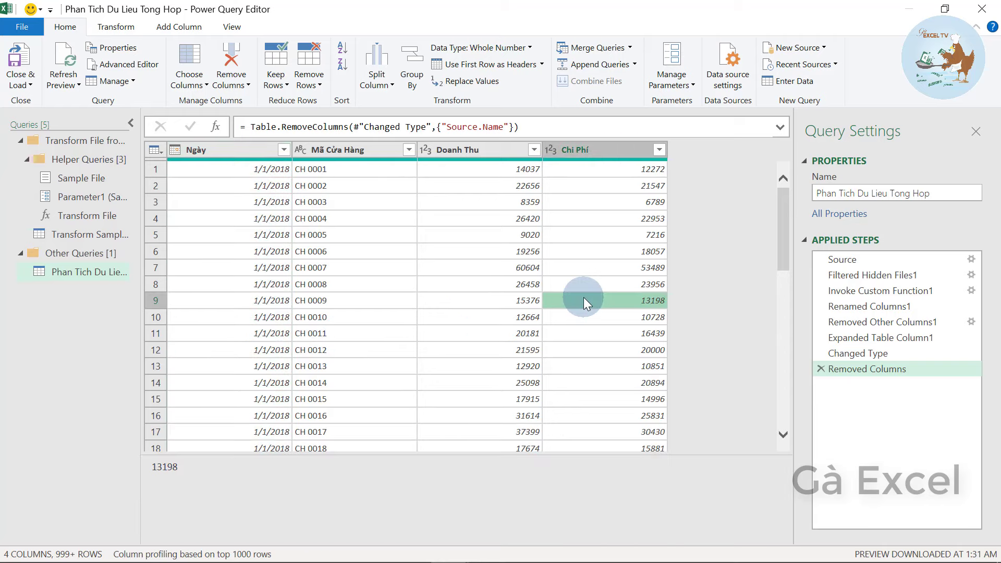
scroll(584, 301, down, 5)
scroll(587, 305, up, 5)
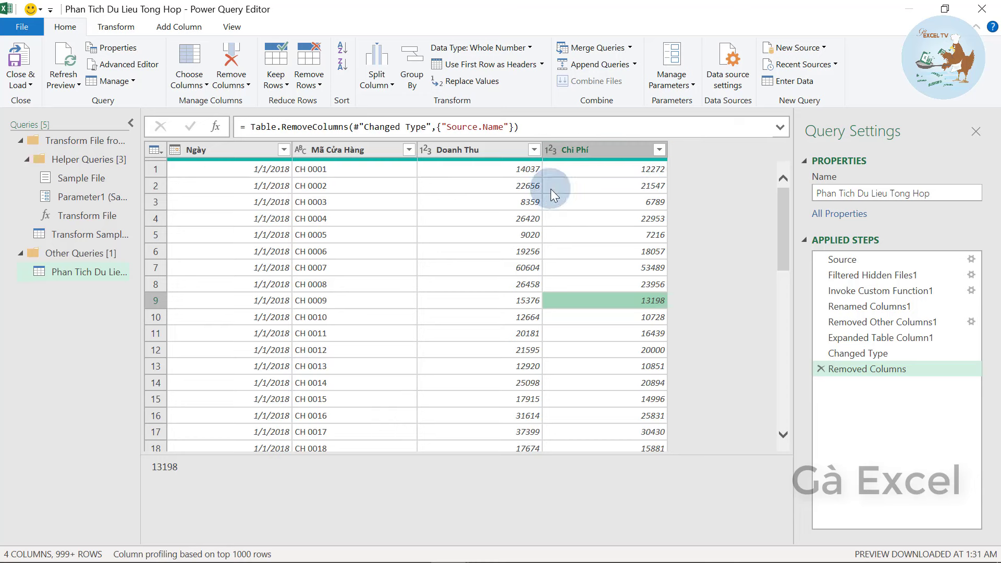
click(169, 33)
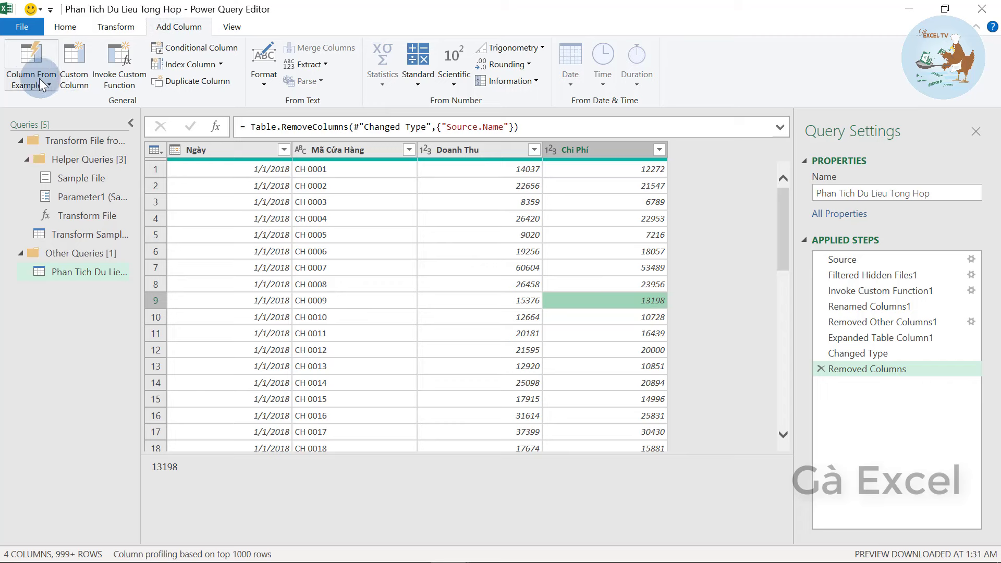
click(74, 66)
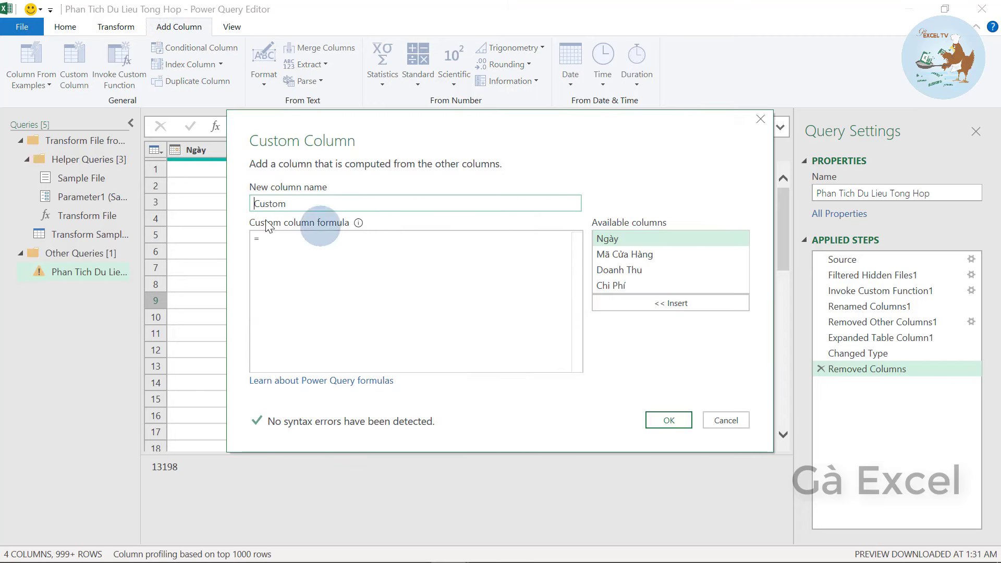
drag(445, 134, 734, 135)
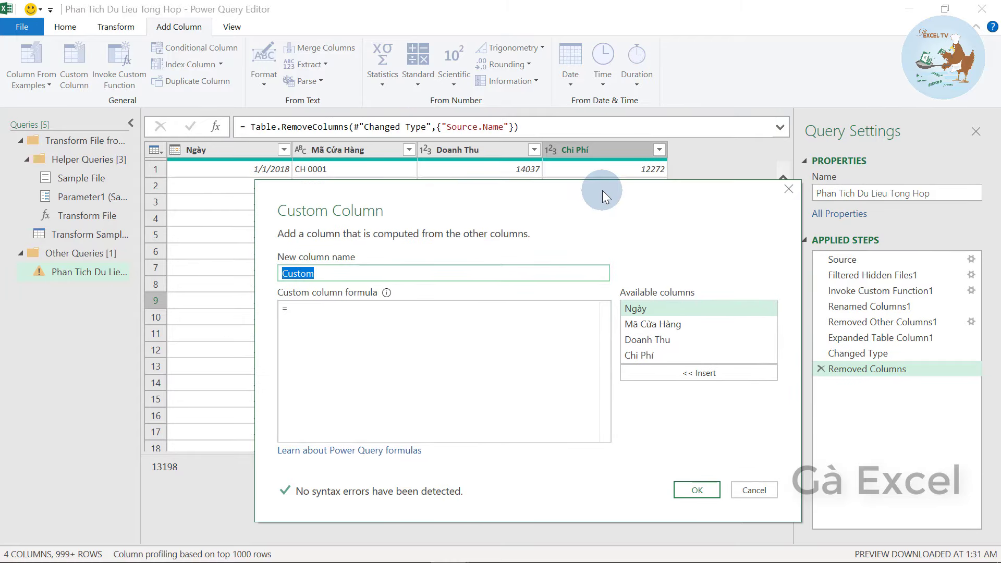
text(Nam)
key(BackSpace)
key(BackSpace)
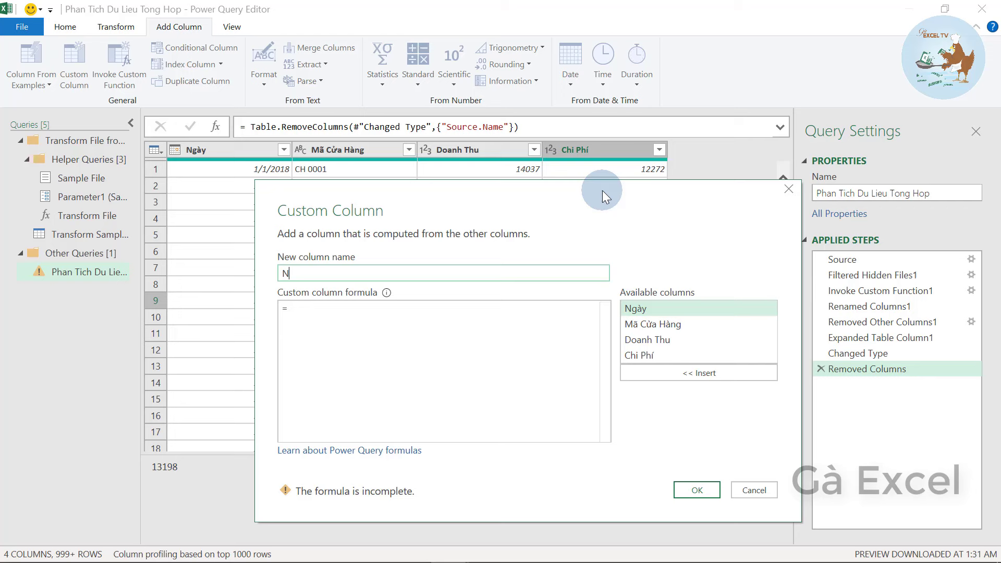
text(ămm)
key(BackSpace)
key(BackSpace)
key(BackSpace)
Step: Give the Năm column the formula Date.Year([Ngày]) and add it
click(325, 317)
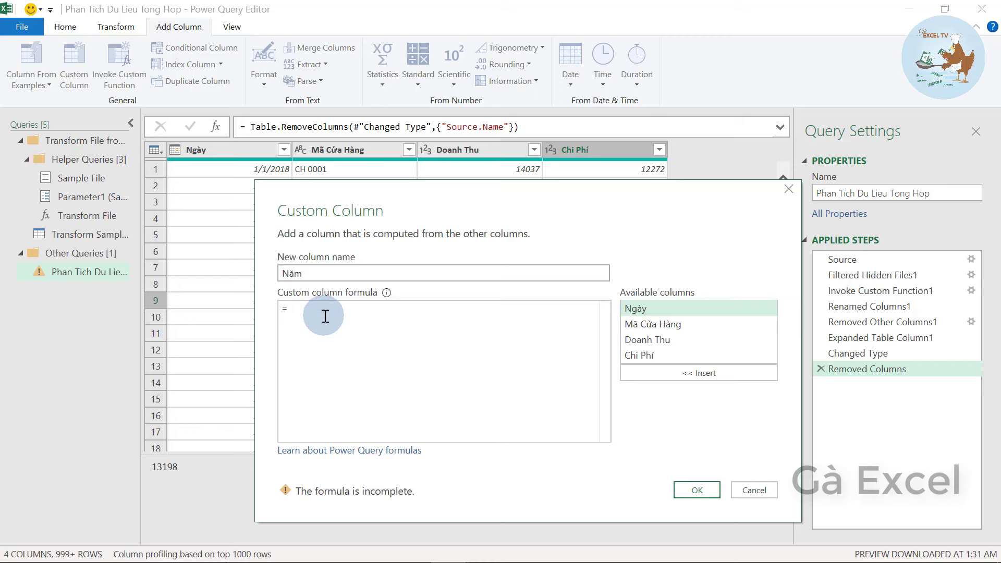
text(year)
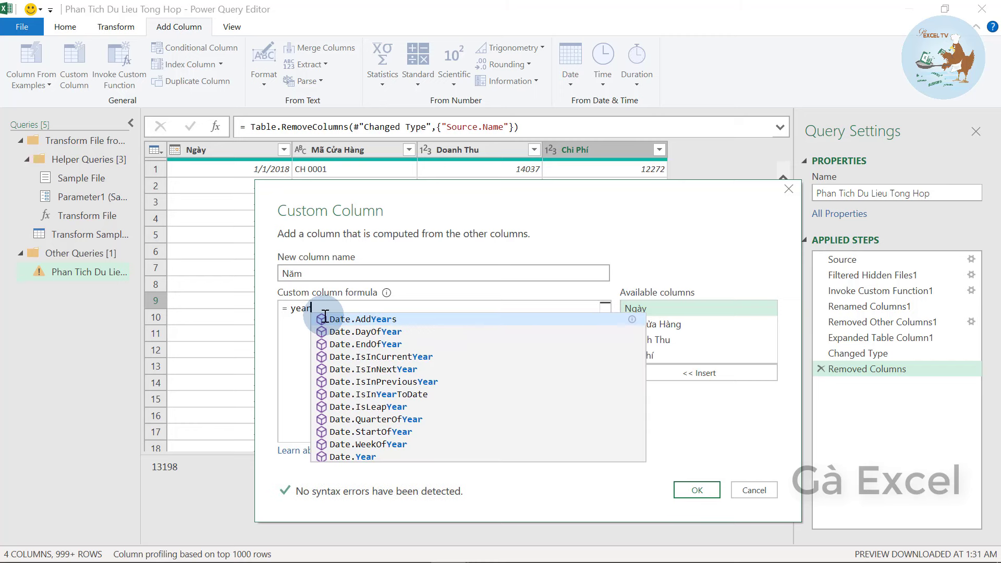
click(352, 456)
text(([Ngày]))
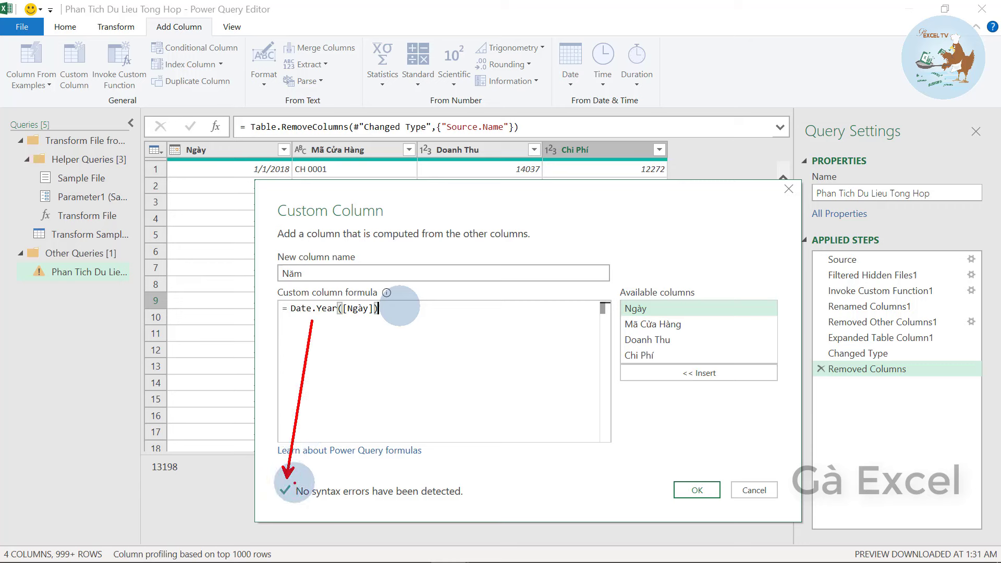
mouse_move(290, 480)
mouse_down()
mouse_move(266, 500)
mouse_move(301, 482)
mouse_up()
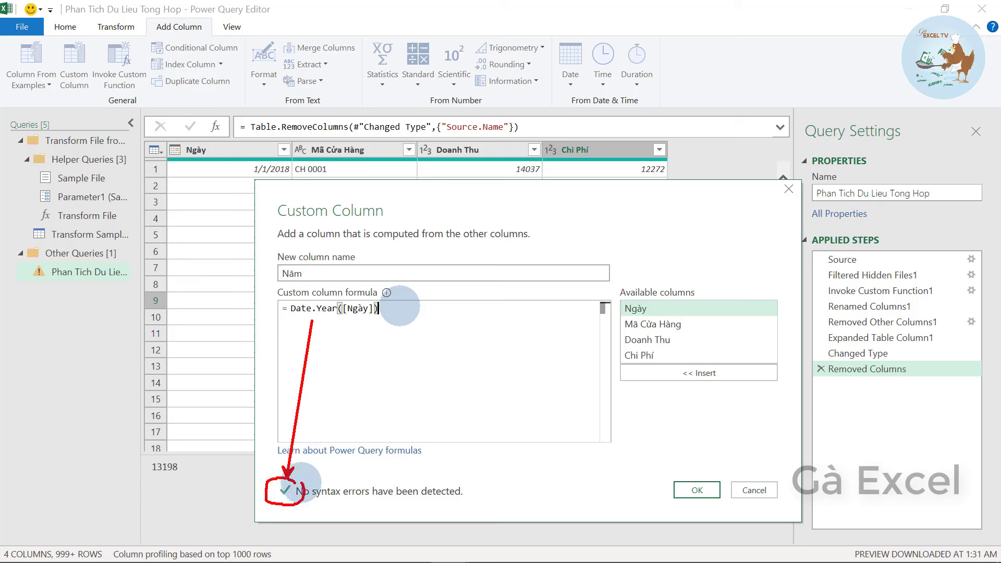
click(697, 490)
click(424, 268)
Step: Close Power Query Editor with Close & Load To so Excel asks how to load the query
click(258, 269)
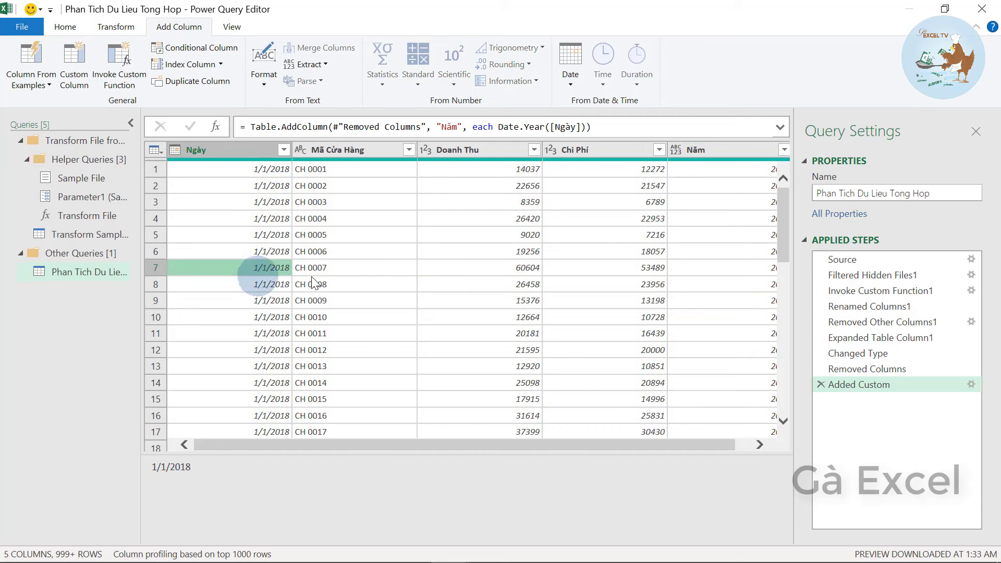
click(522, 284)
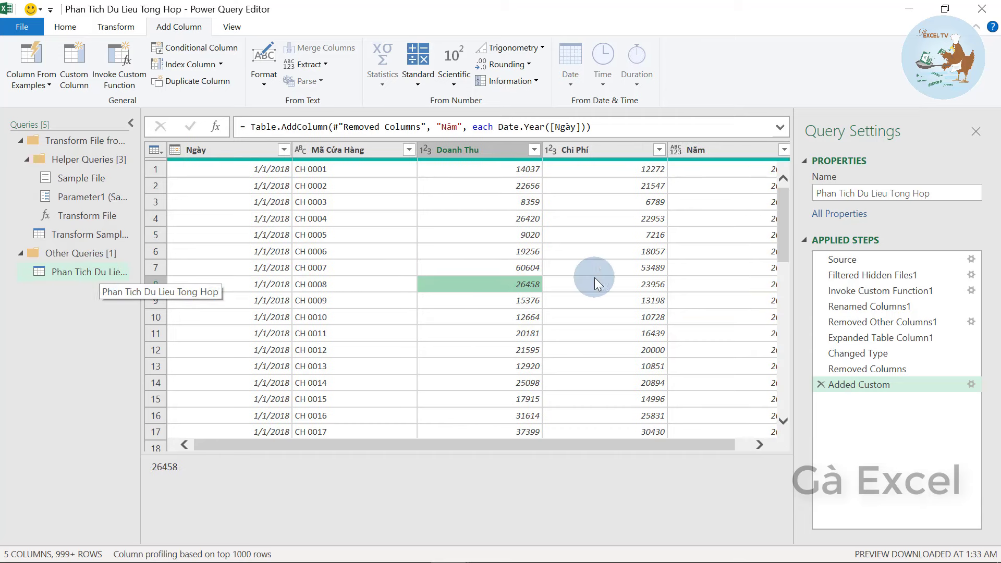
click(66, 29)
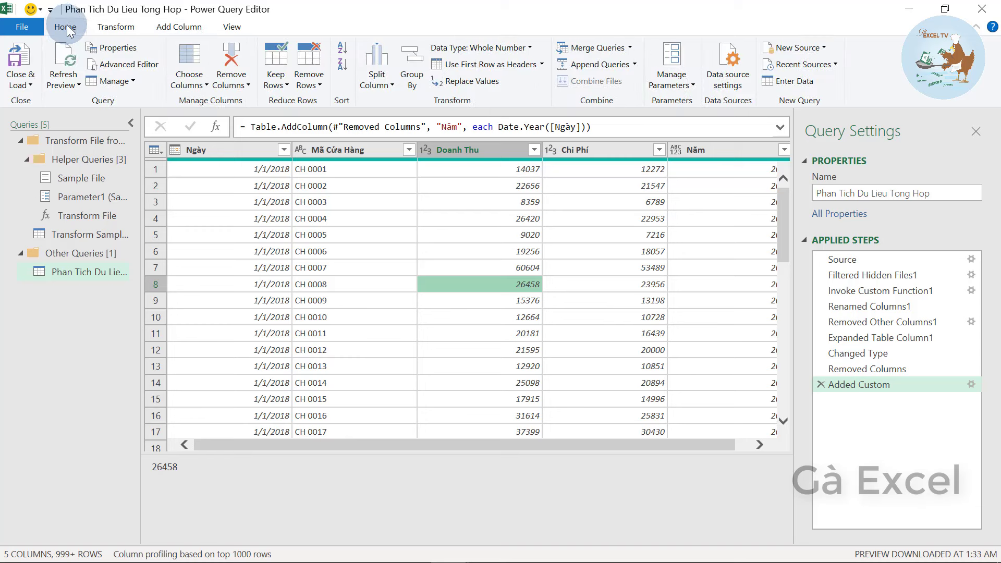
click(32, 88)
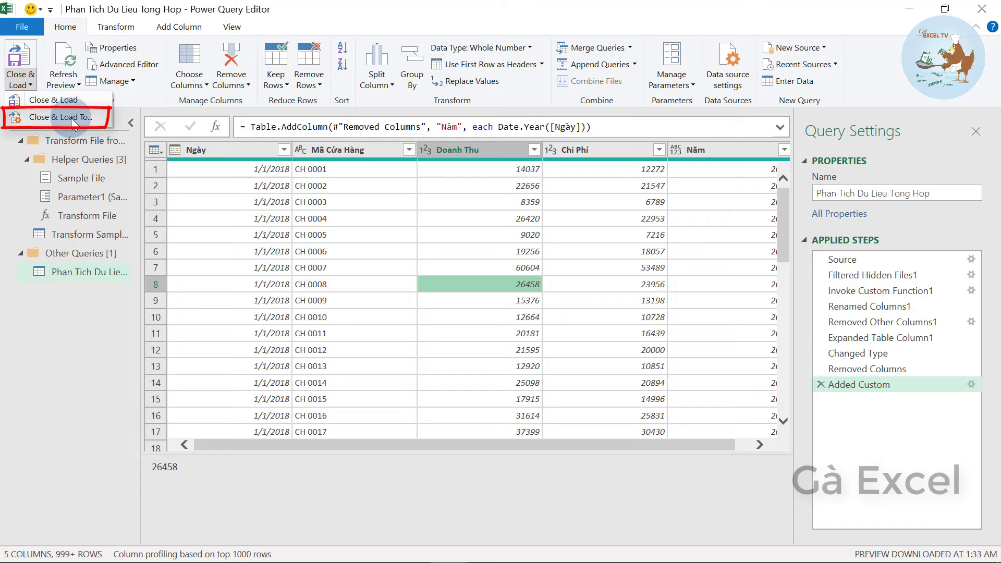
click(73, 123)
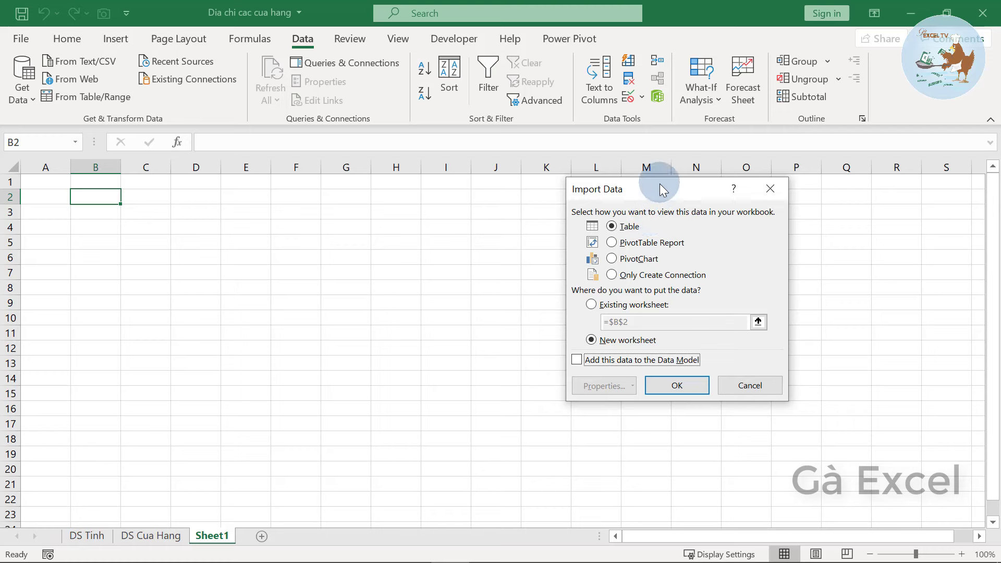
Step: Import the query as Only Create Connection, with Add this data to the Data Model ticked
drag(660, 185, 431, 193)
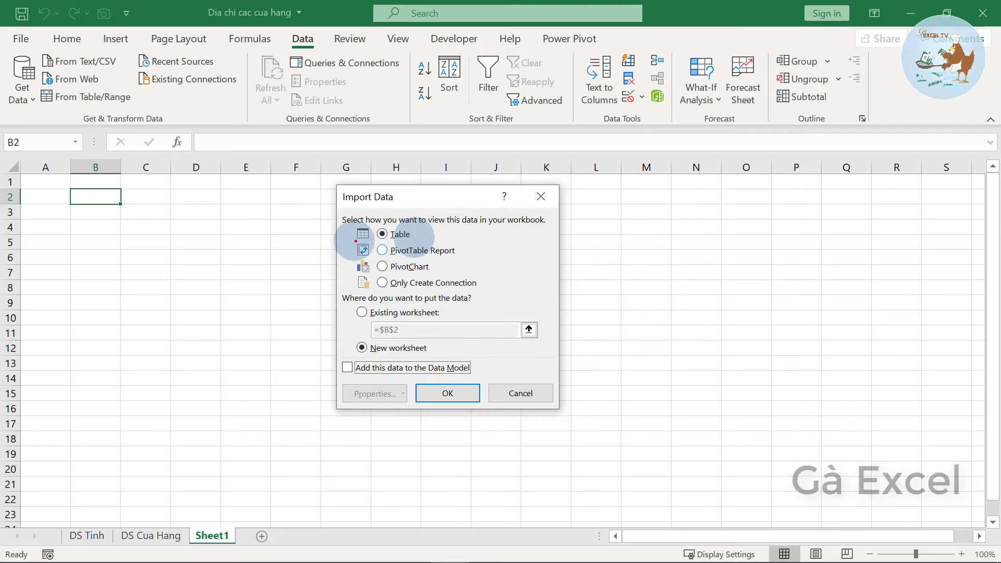
mouse_move(350, 236)
mouse_down()
mouse_move(278, 236)
mouse_move(318, 255)
mouse_move(293, 248)
mouse_up()
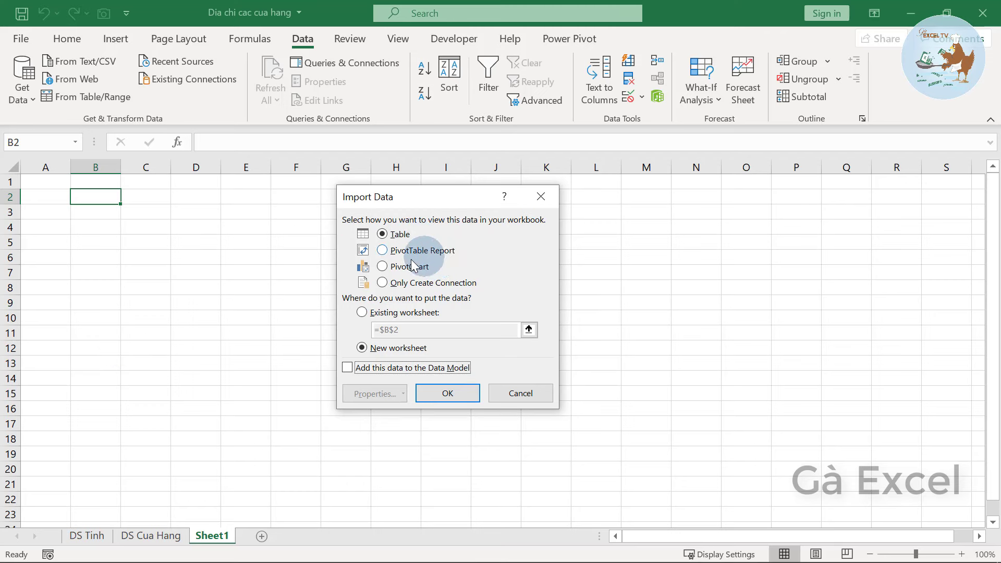
click(427, 284)
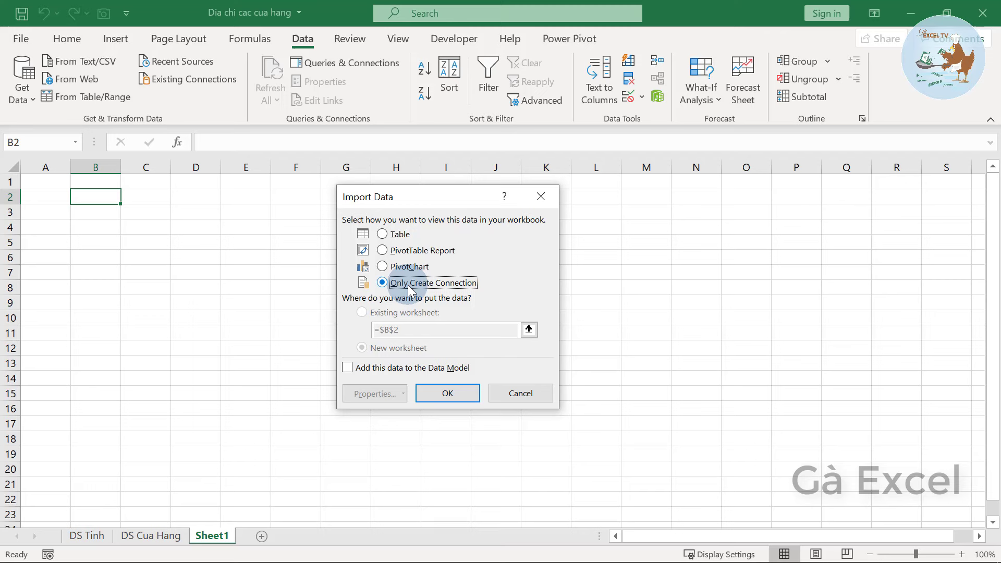
click(357, 368)
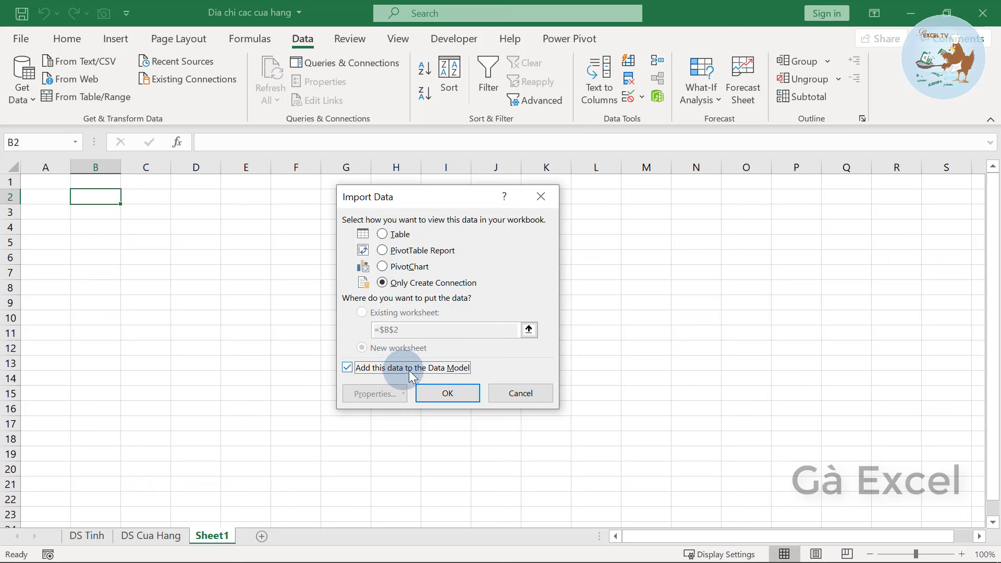
click(451, 395)
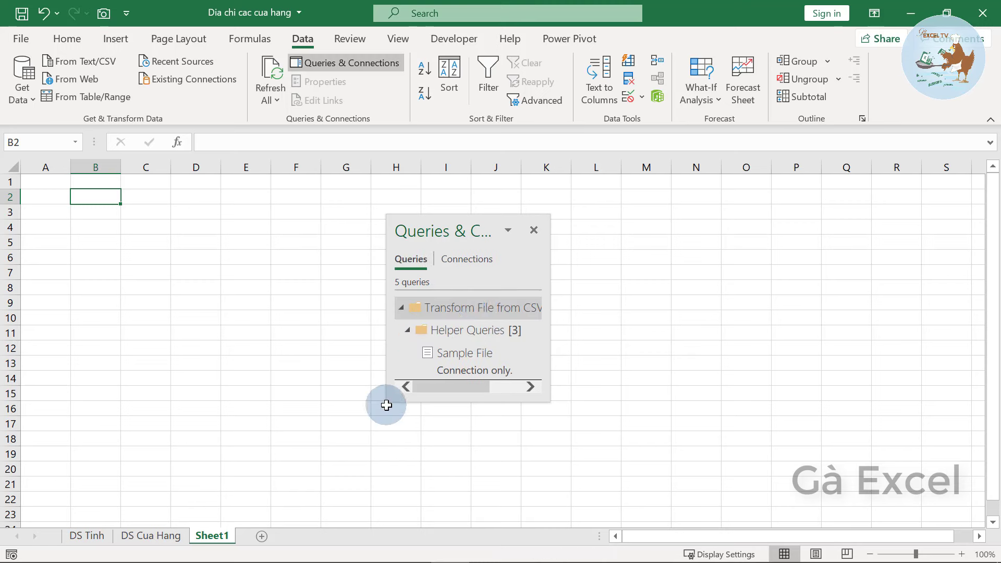
Step: Enlarge and reposition the Queries & Connections pane and check the query's 10,878,954 loaded rows
drag(387, 402, 376, 493)
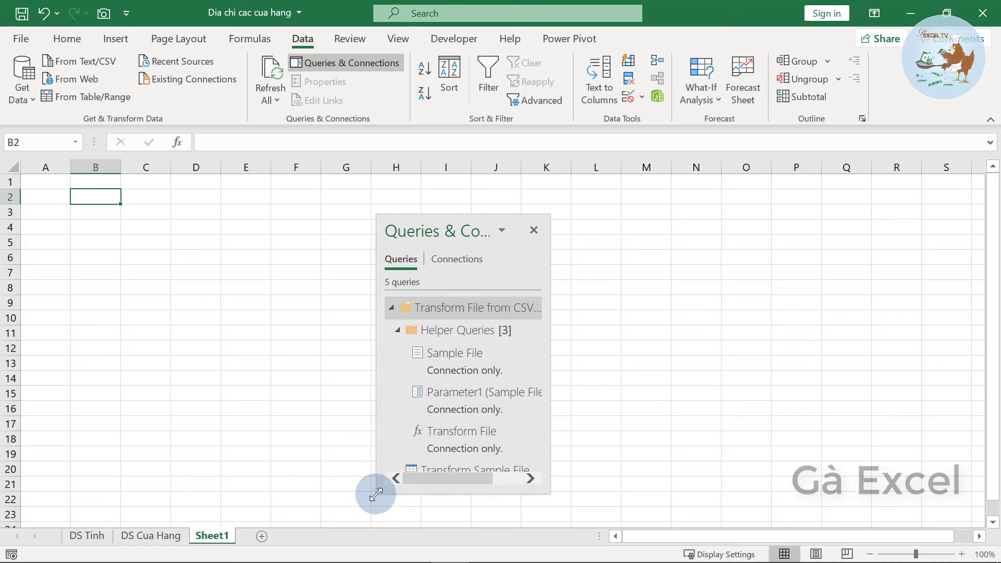
drag(378, 213, 340, 51)
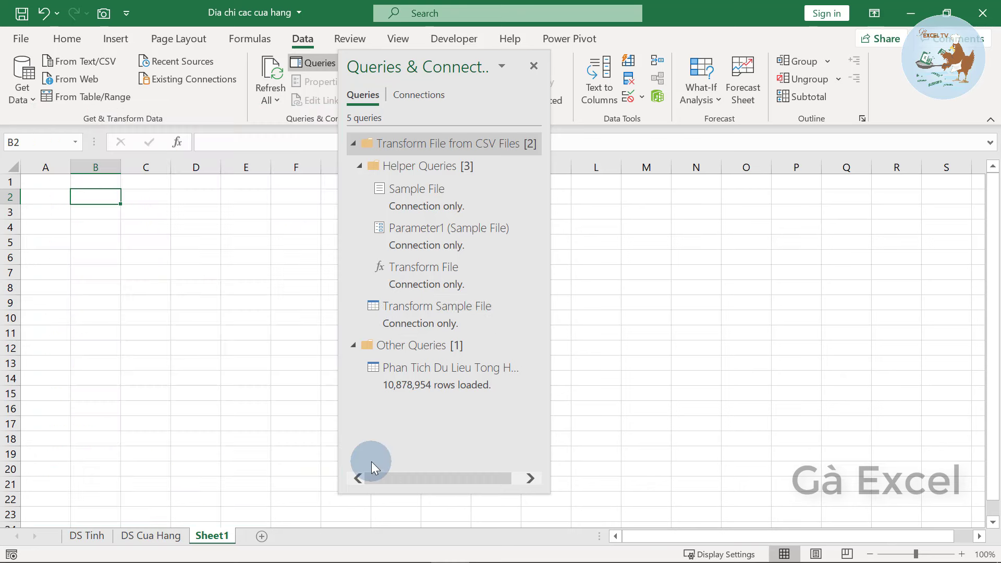
mouse_move(442, 376)
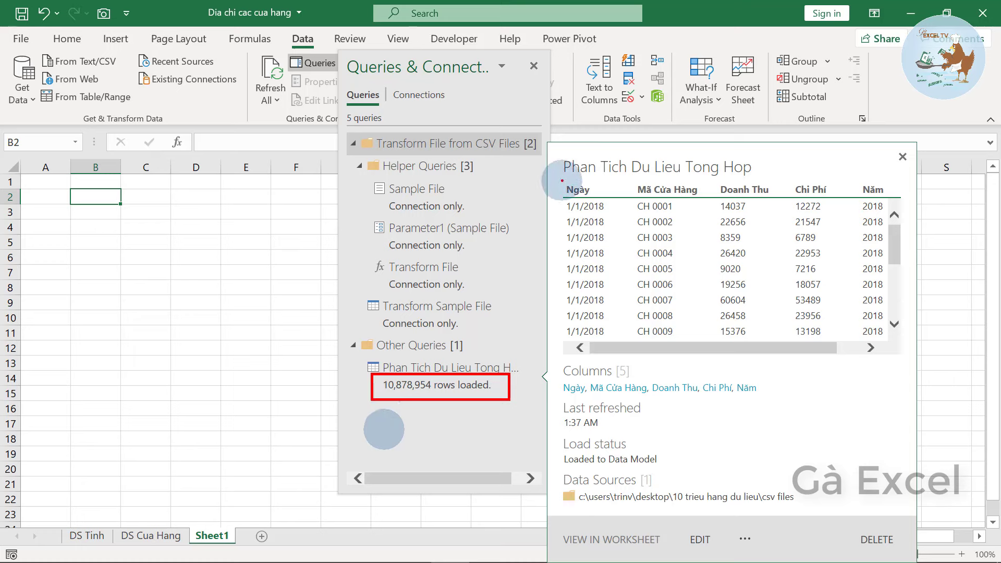
mouse_move(559, 180)
mouse_down()
mouse_move(893, 206)
mouse_move(876, 124)
mouse_up()
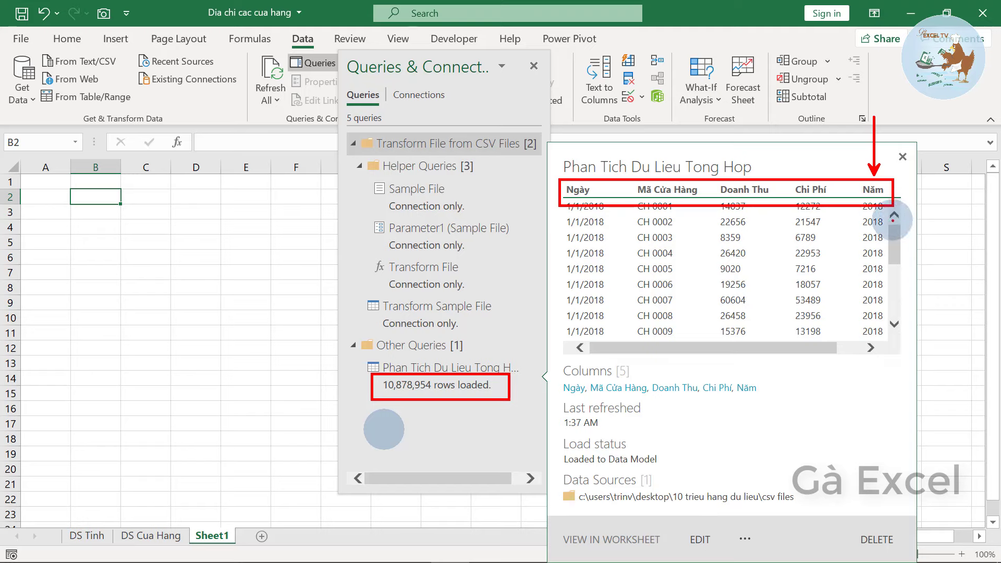
key(Escape)
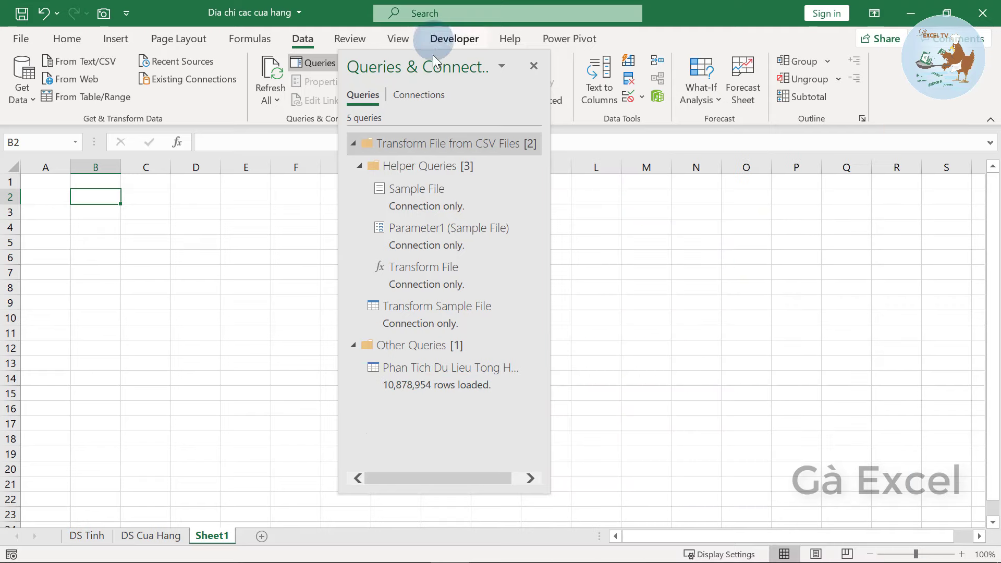
drag(431, 66, 749, 80)
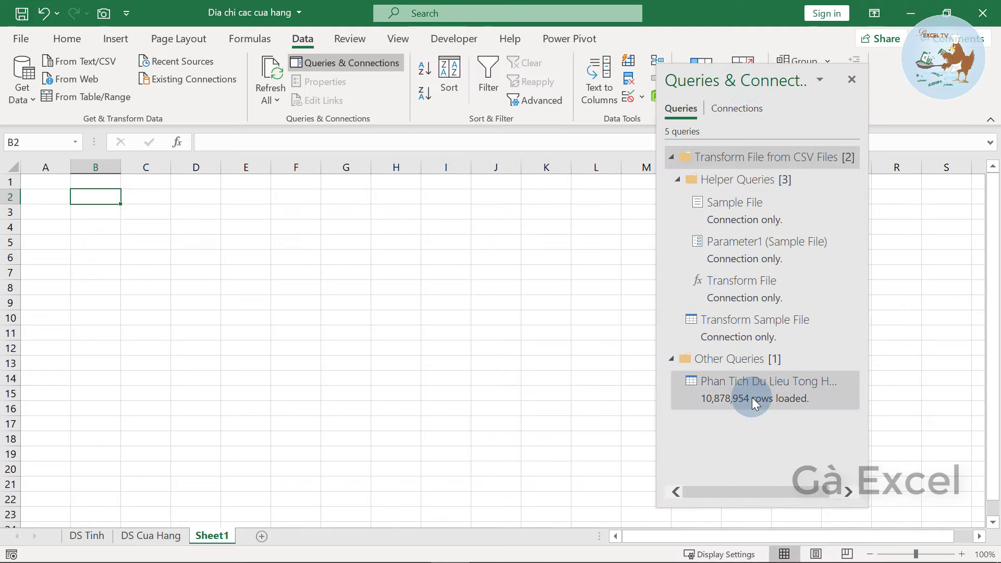
mouse_move(763, 389)
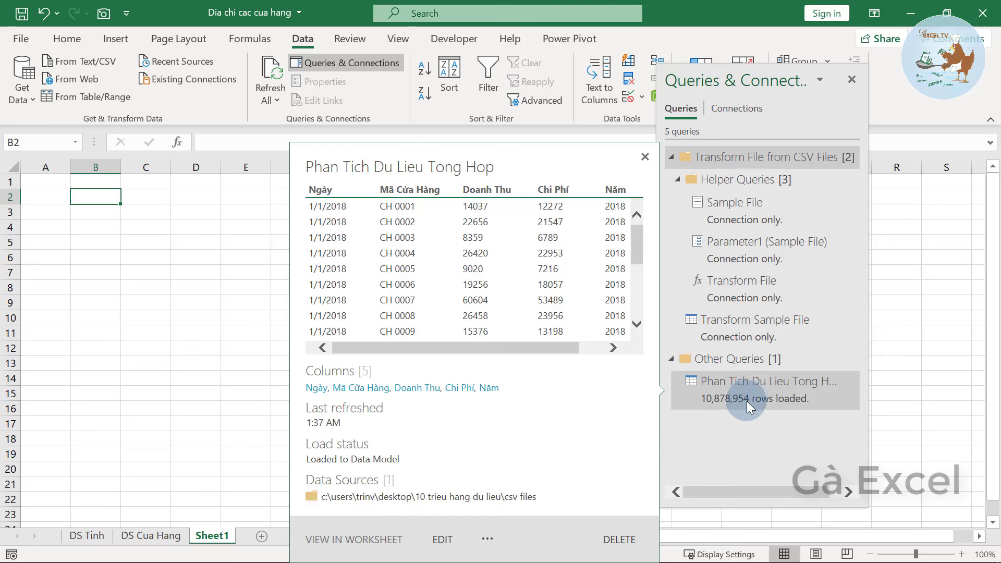
click(104, 201)
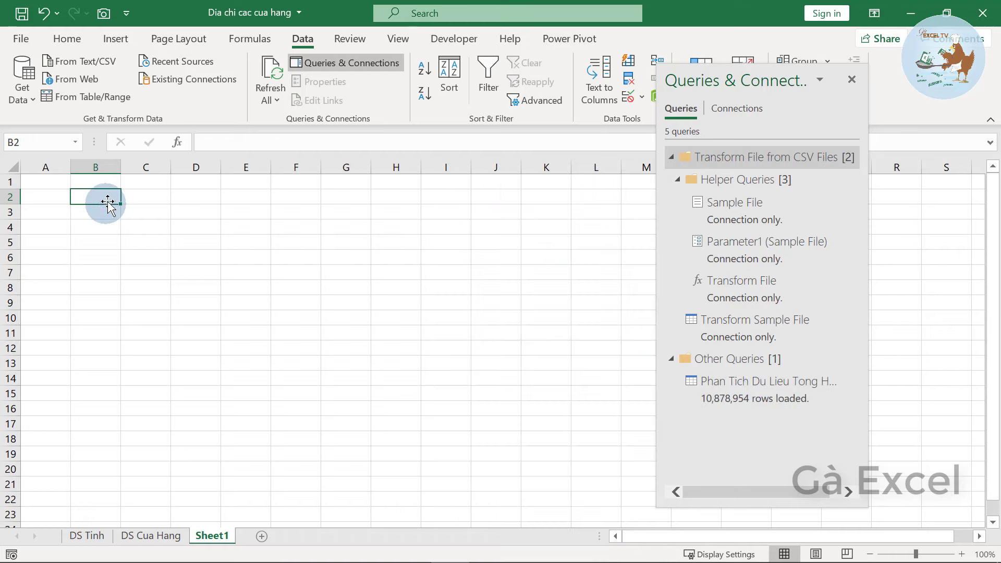
click(116, 39)
Step: Create an empty PivotTable from the Data Model at Sheet1!B2 and expand the query's fields
click(28, 73)
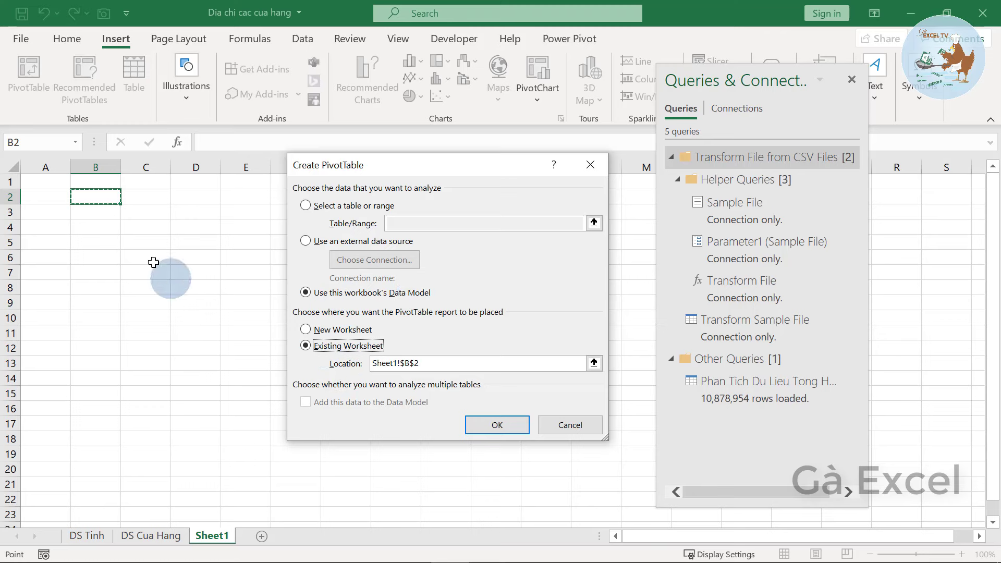
click(495, 425)
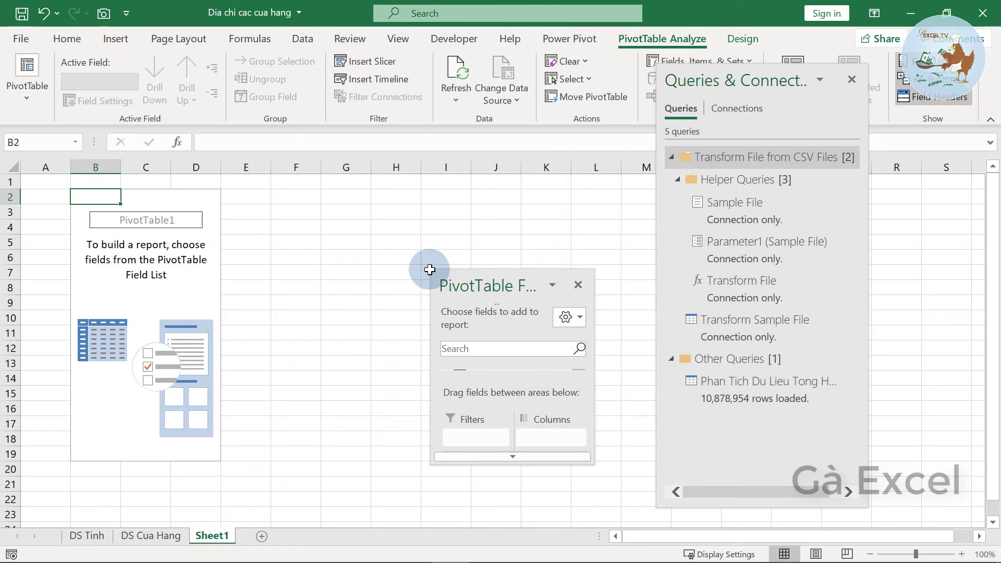
drag(430, 269, 357, 63)
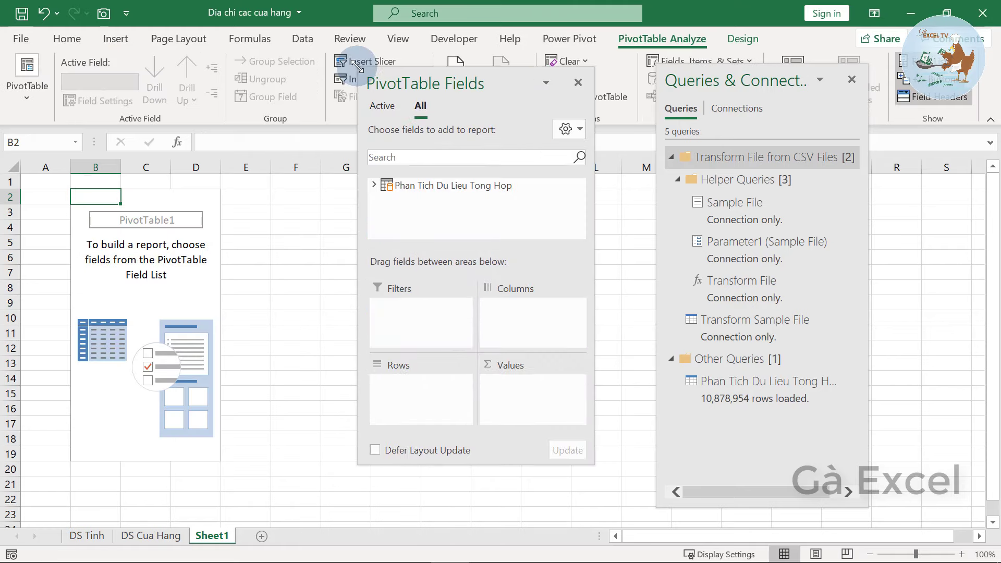
click(374, 185)
Step: Group rows by Năm and add Sum of Doanh Thu and Sum of Chi Phí values
scroll(426, 216, down, 2)
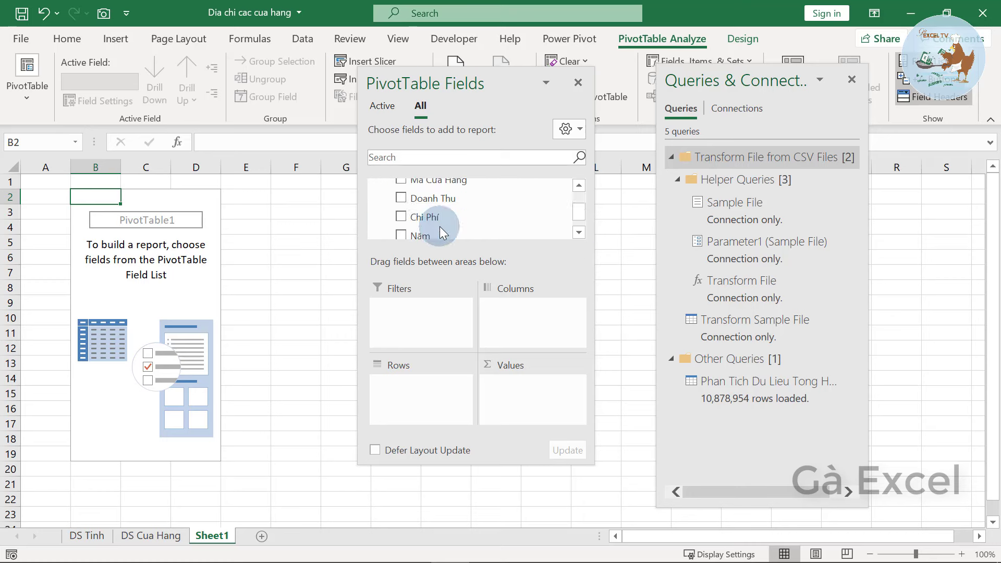
scroll(430, 219, up, 2)
scroll(434, 222, down, 2)
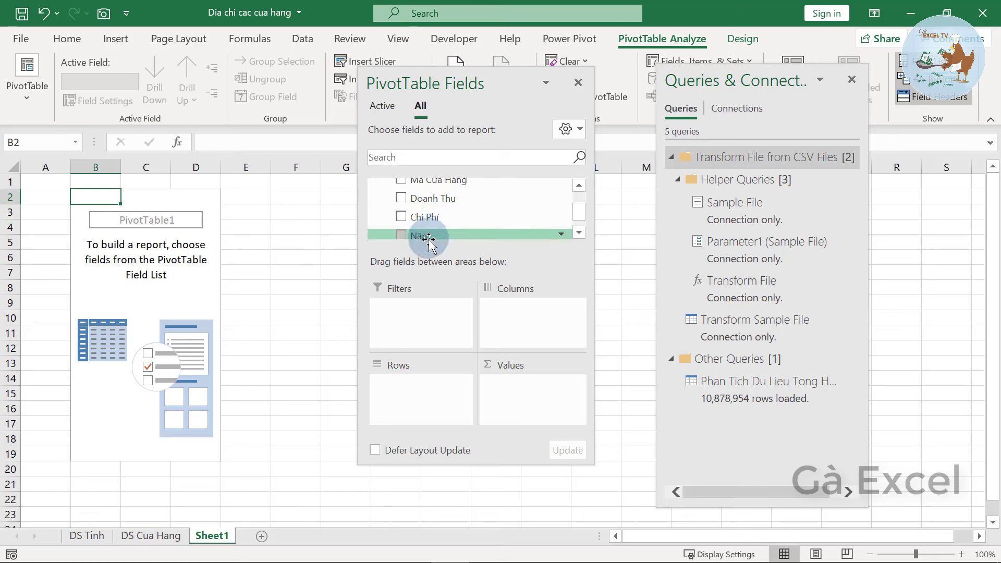
drag(427, 235, 433, 397)
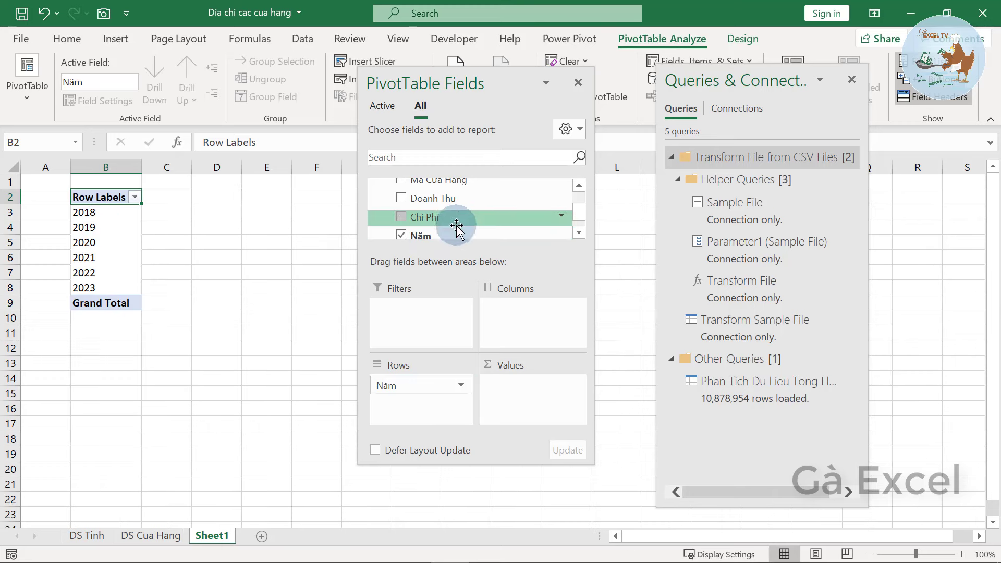
drag(461, 205, 553, 412)
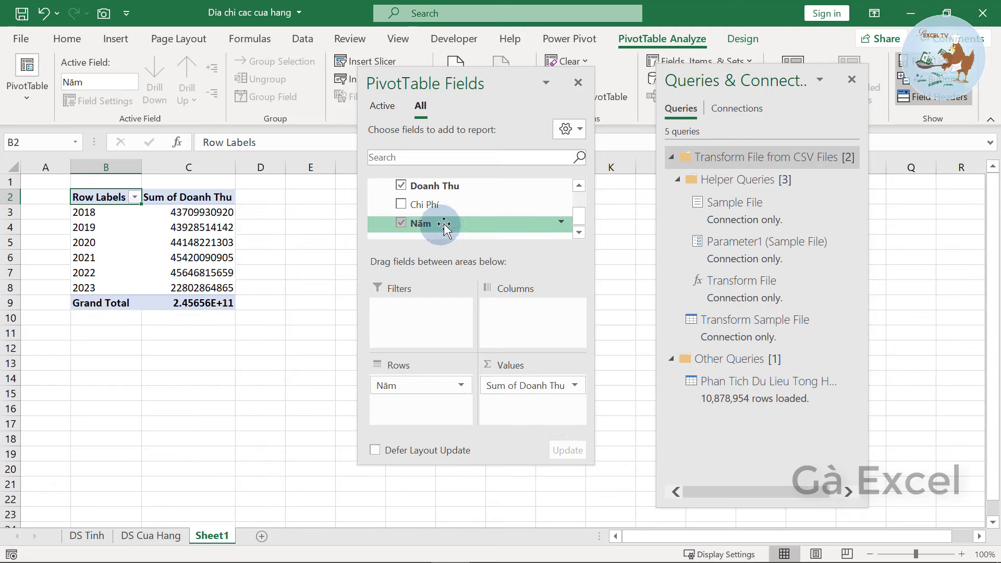
drag(449, 210, 547, 407)
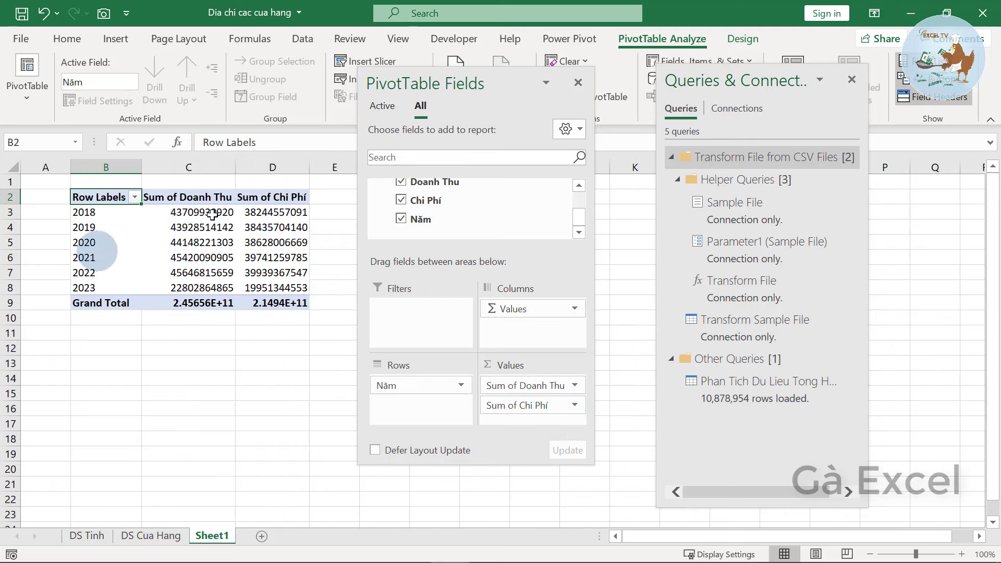
drag(503, 83, 579, 107)
drag(436, 102, 386, 49)
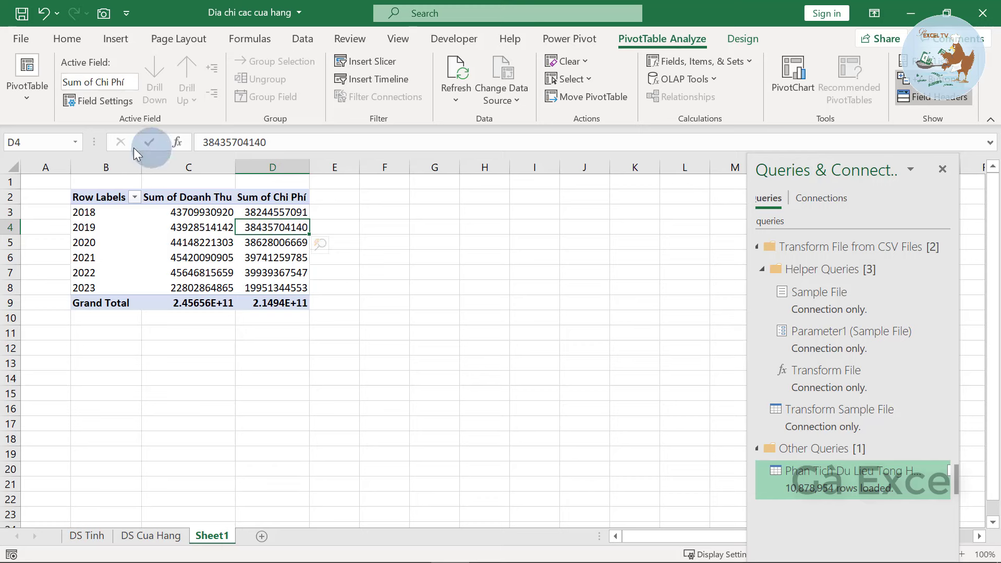
mouse_move(82, 197)
mouse_down()
mouse_move(272, 290)
mouse_move(271, 302)
mouse_up()
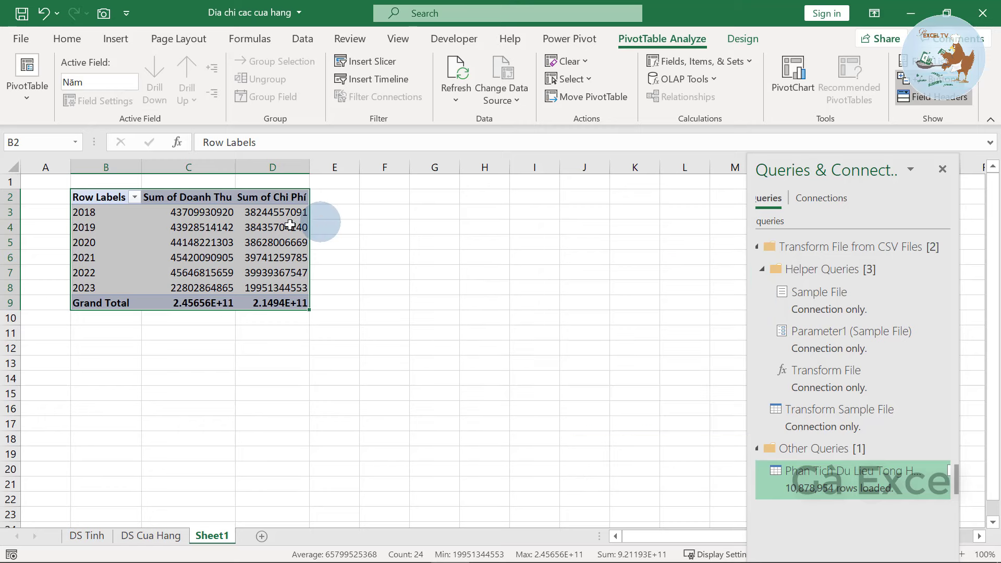
Step: Delete columns B:D holding the PivotTable and close the Queries & Connections pane
click(67, 179)
click(131, 167)
drag(276, 179, 284, 170)
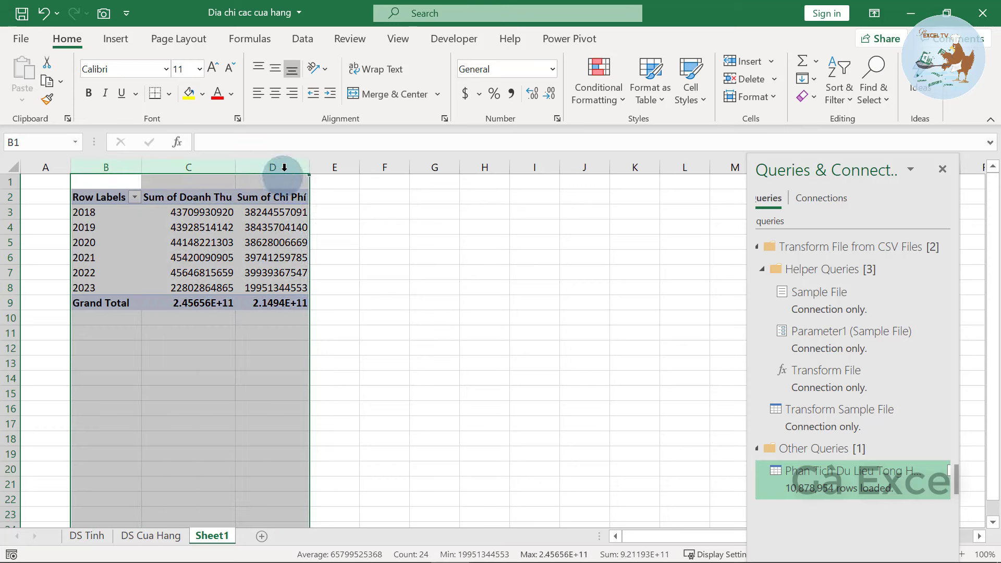
right_click(284, 170)
click(360, 325)
click(62, 199)
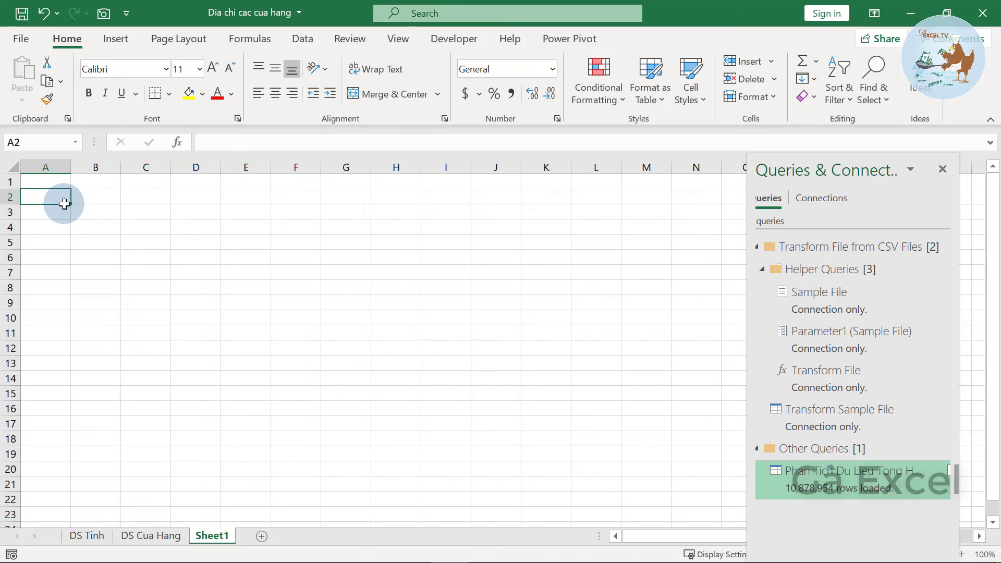
click(942, 169)
Step: Look through the DS Cua Hang and DS Tinh sheets, ending on the DS Cua Hang store list
click(275, 257)
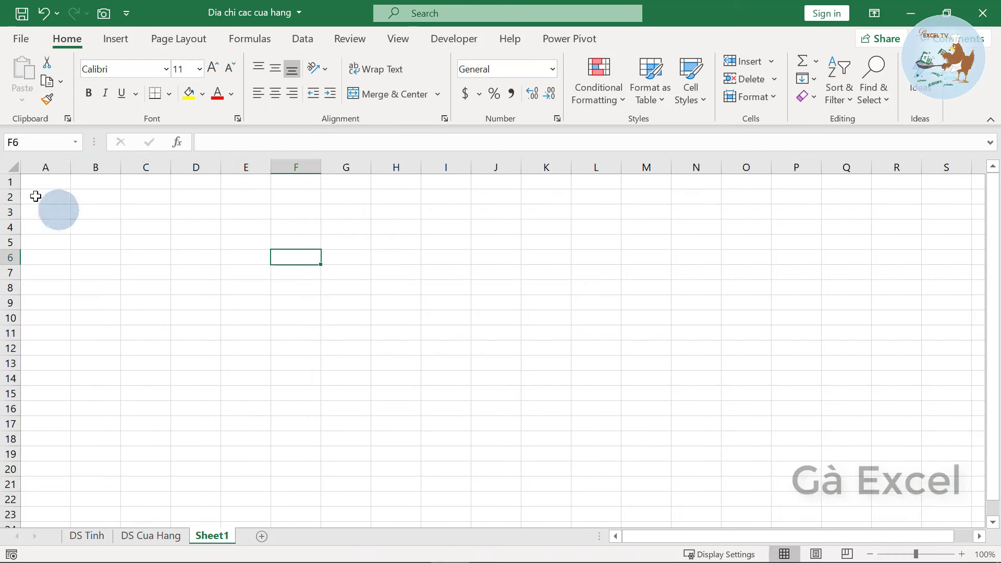
click(112, 200)
click(150, 537)
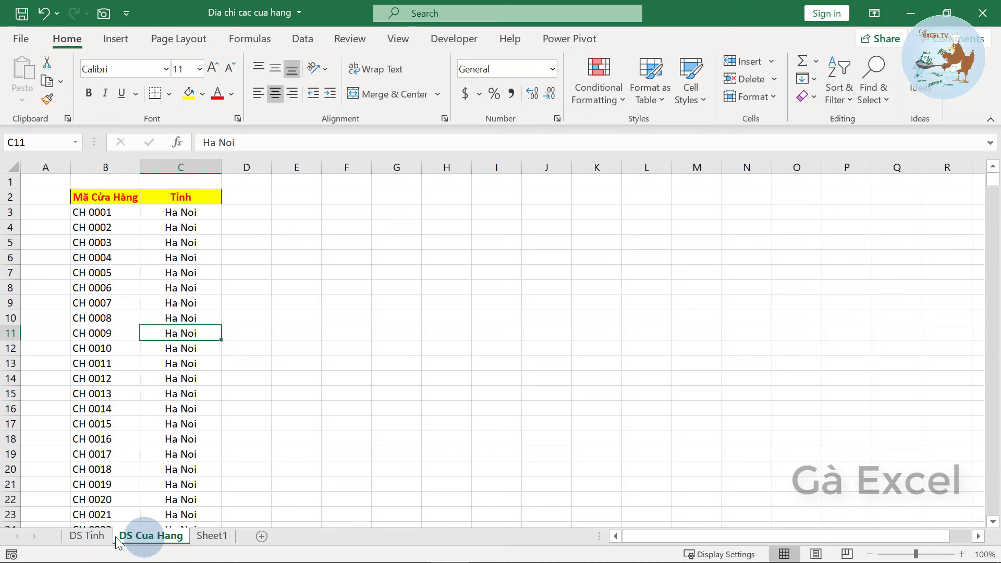
click(112, 303)
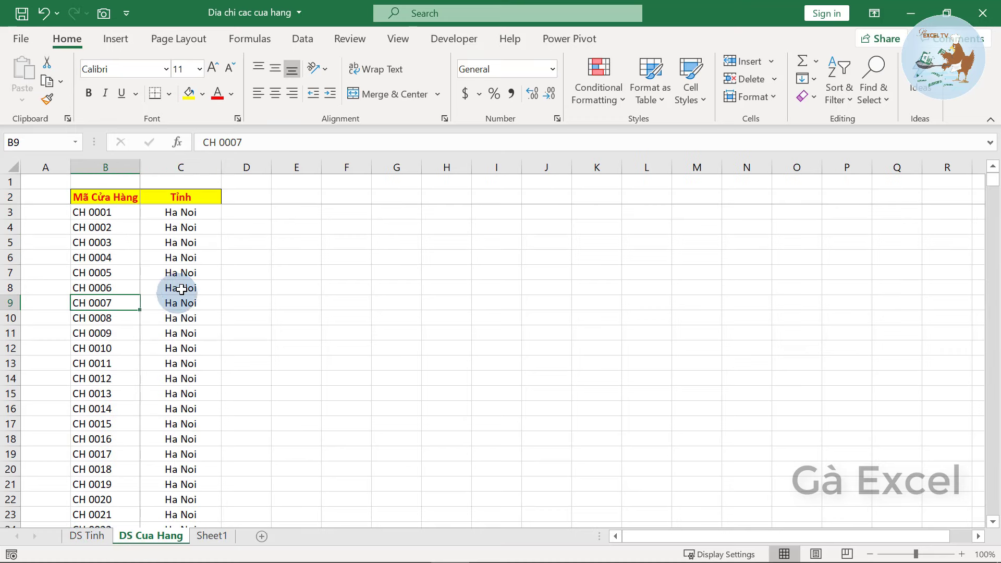
click(179, 287)
click(86, 536)
click(86, 362)
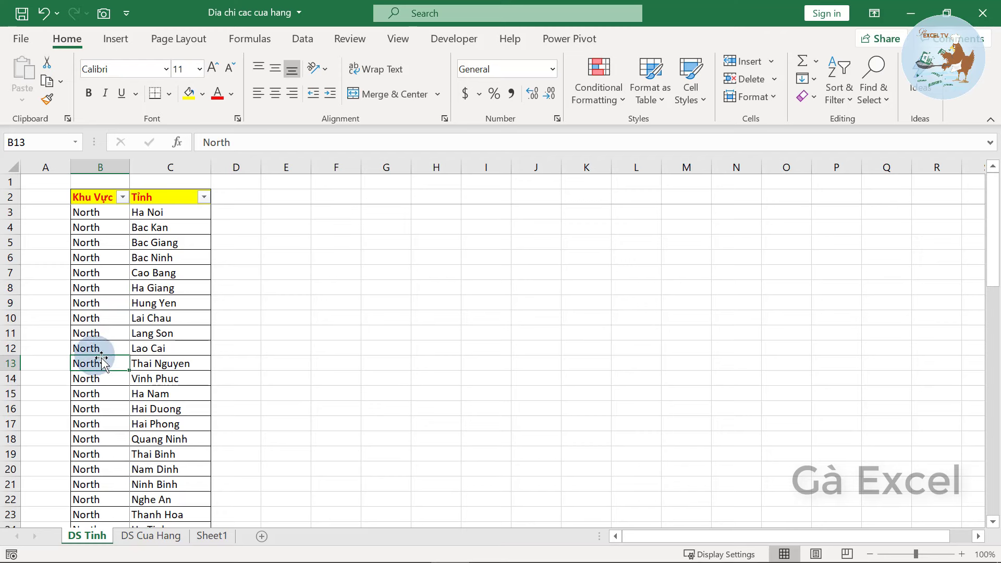
click(172, 329)
click(84, 336)
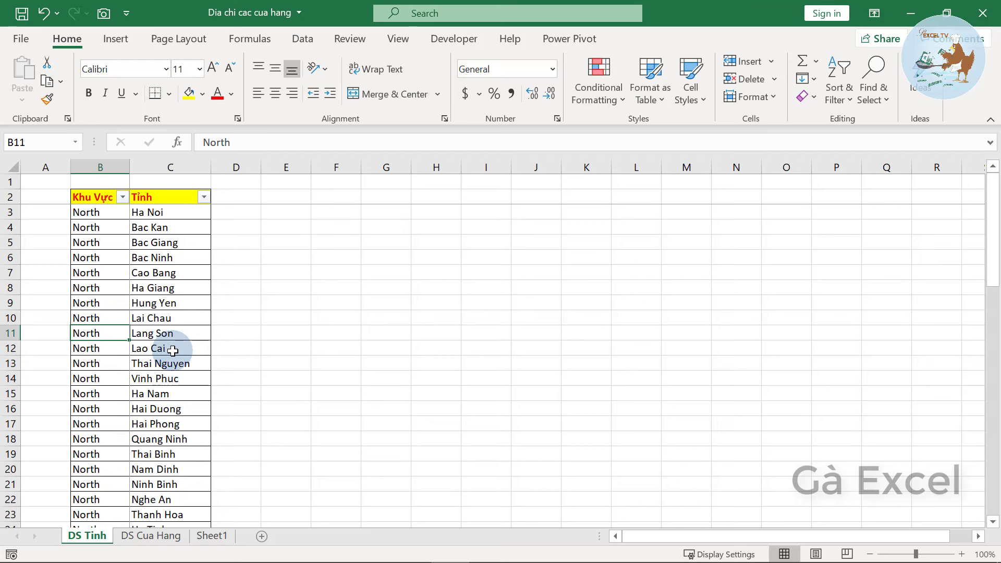
click(151, 536)
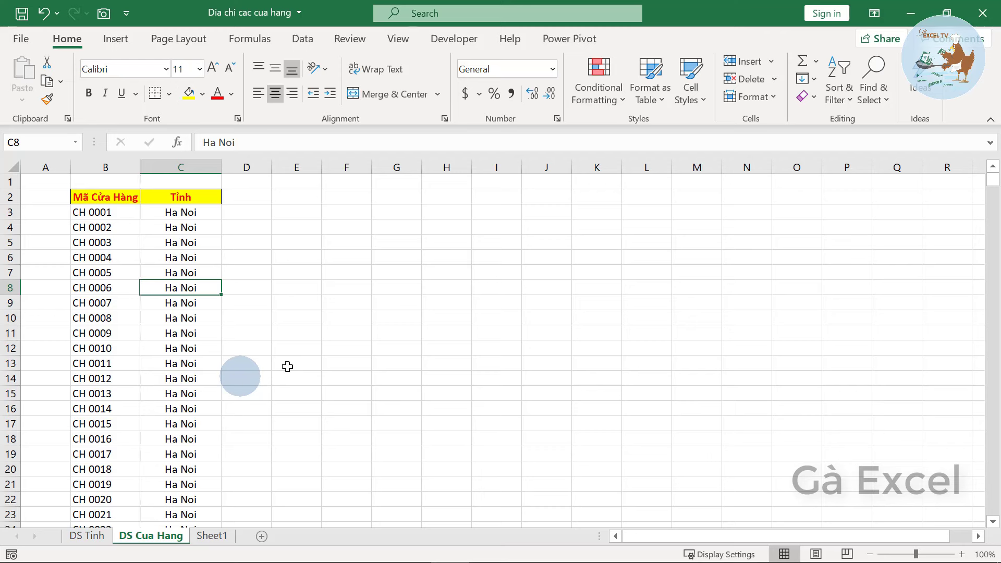
click(156, 366)
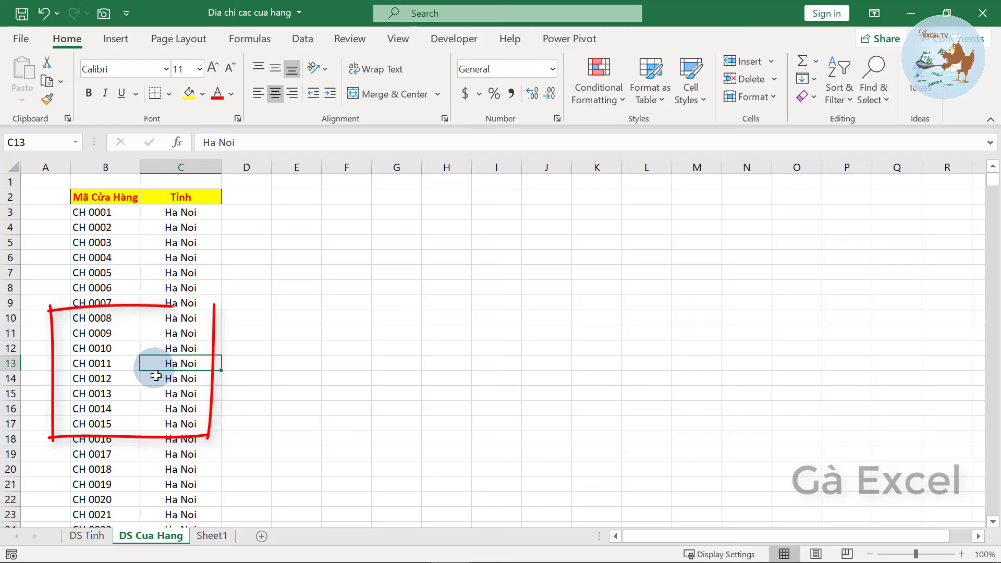
click(149, 303)
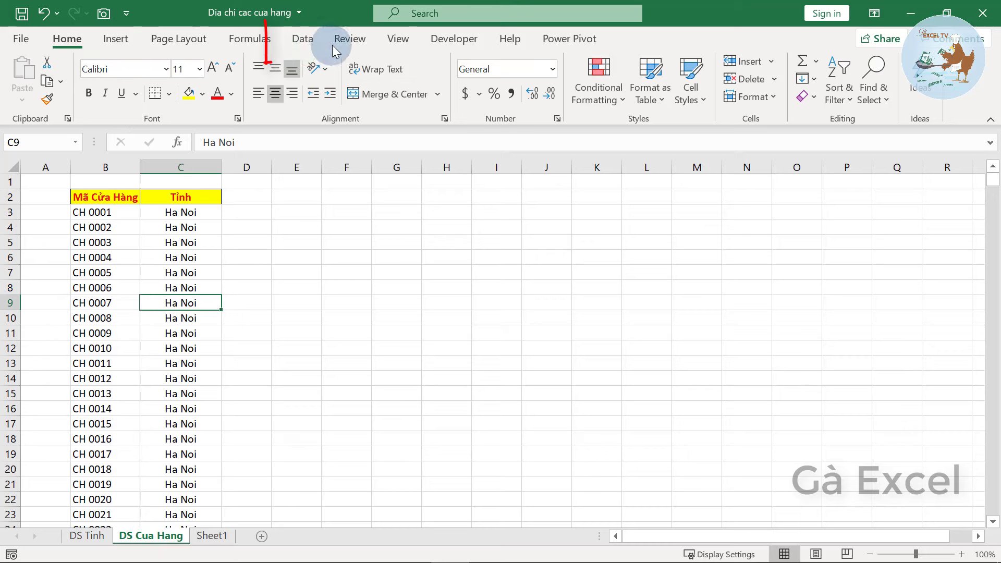
Step: Turn the store code list into a table using From Table/Range and open it in Power Query
click(305, 41)
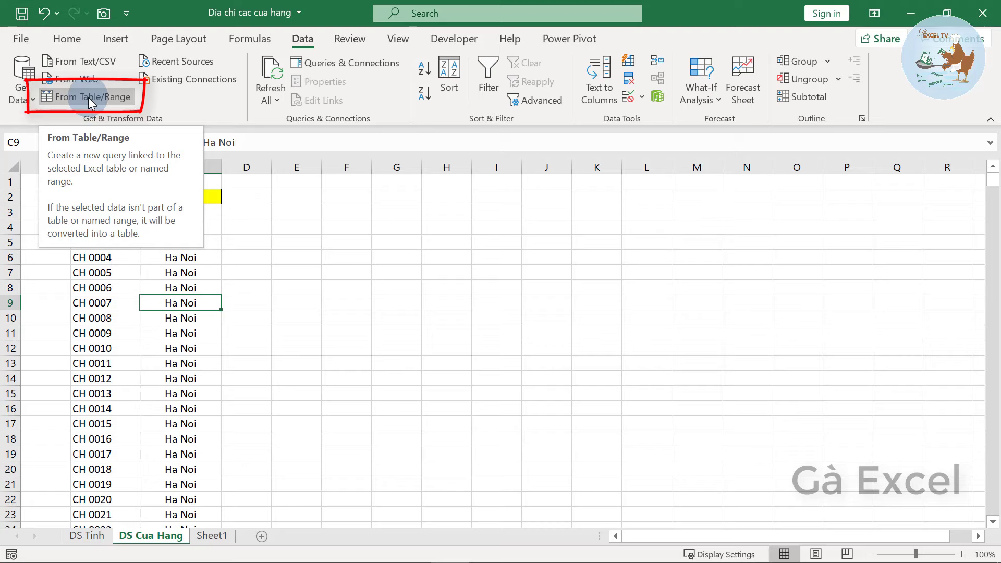
click(91, 98)
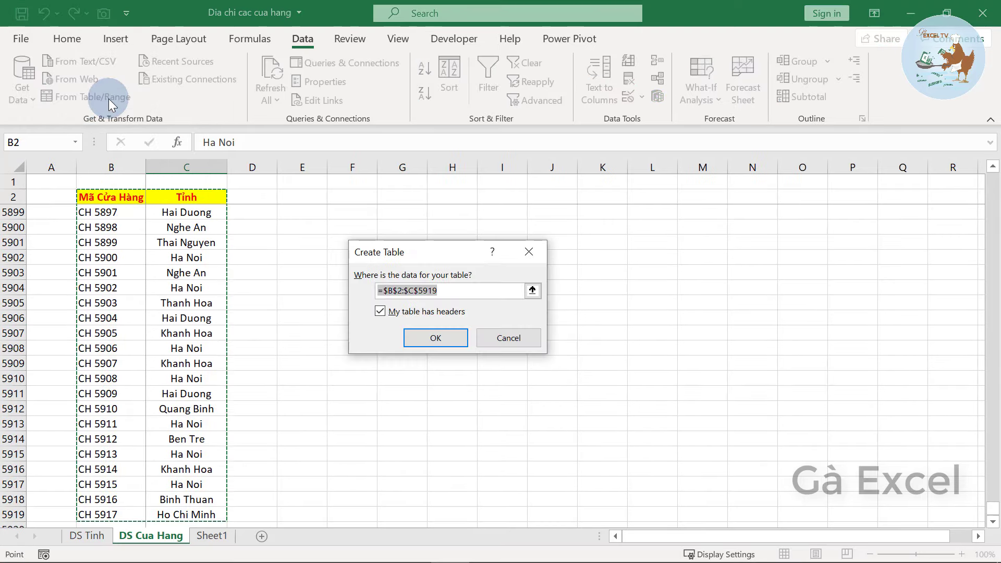
scroll(151, 390, down, 2)
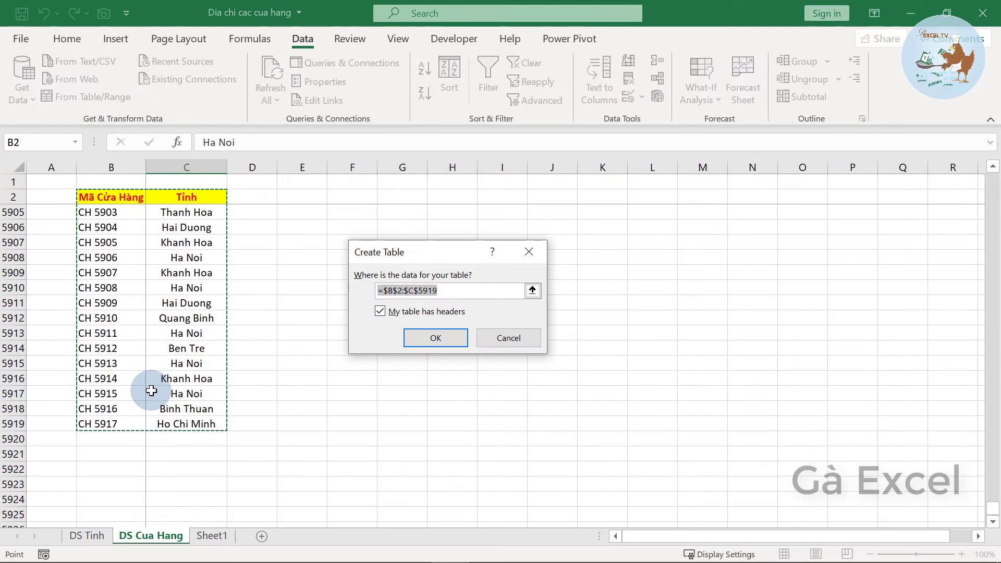
click(379, 312)
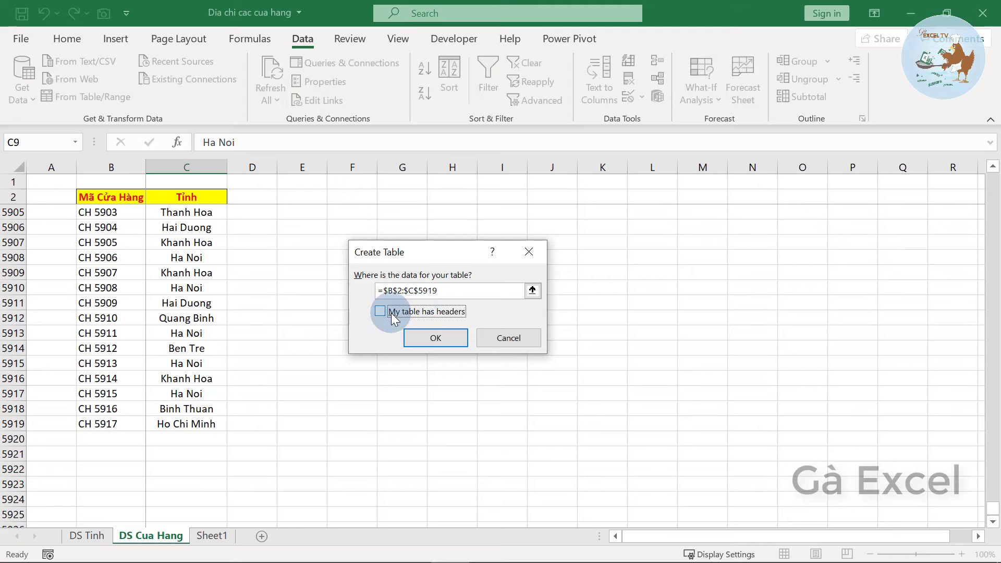
click(439, 337)
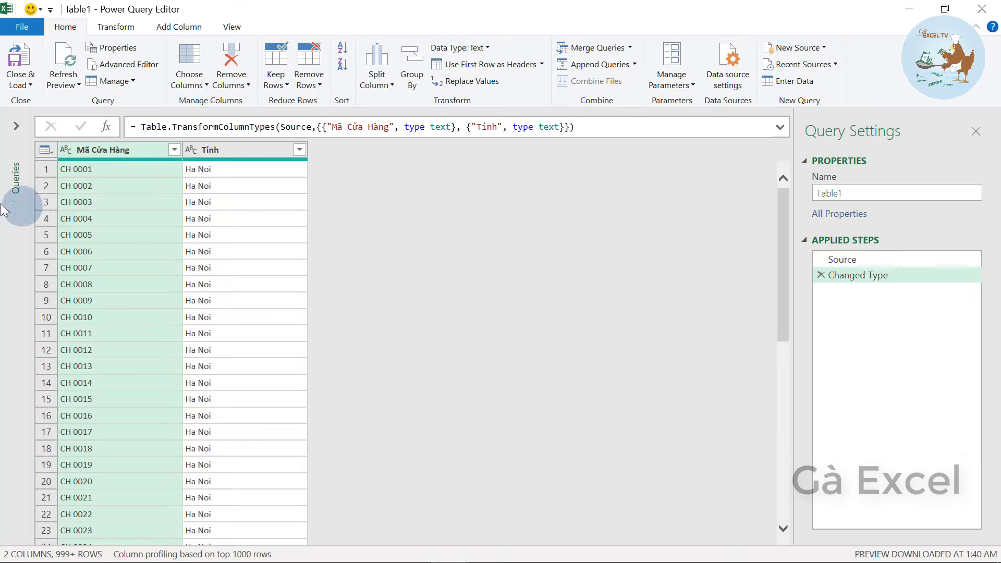
Step: Rename the new query to Ma Tinh in Query Settings
click(17, 127)
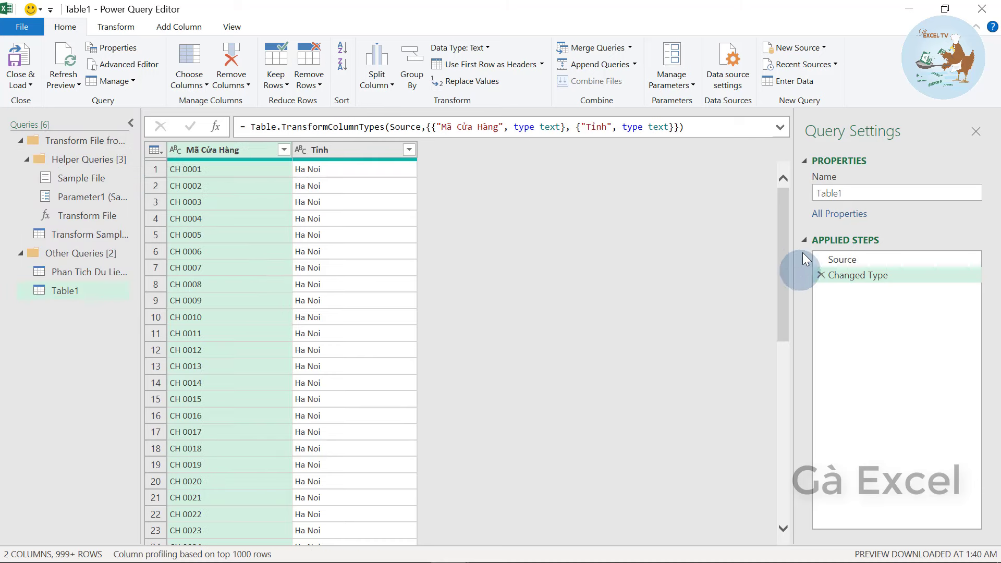
double_click(863, 193)
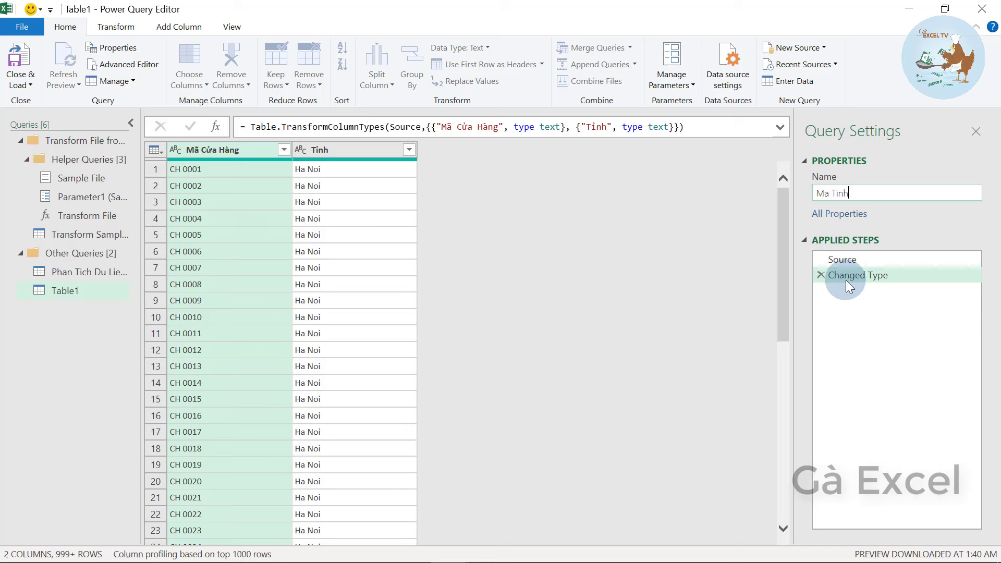
click(847, 286)
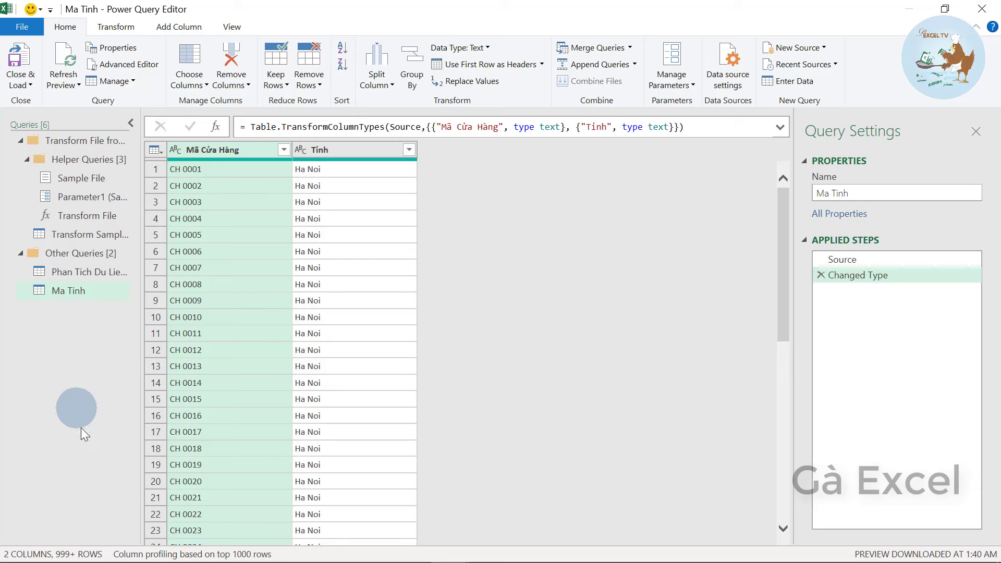
click(68, 291)
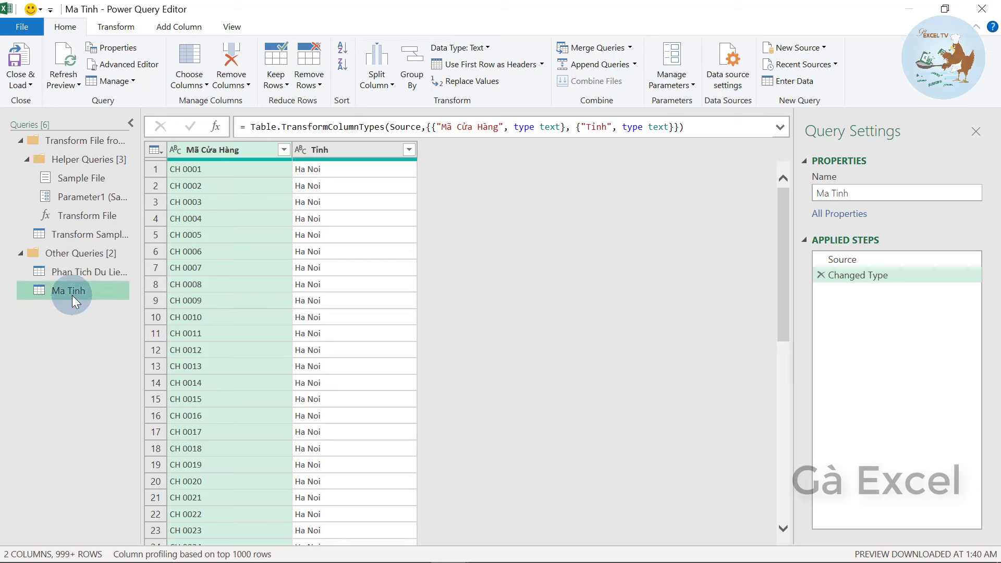
click(20, 84)
Step: Load Ma Tinh's 5,917 rows into the Data Model as connection only, then show the DS Tinh sheet
click(52, 117)
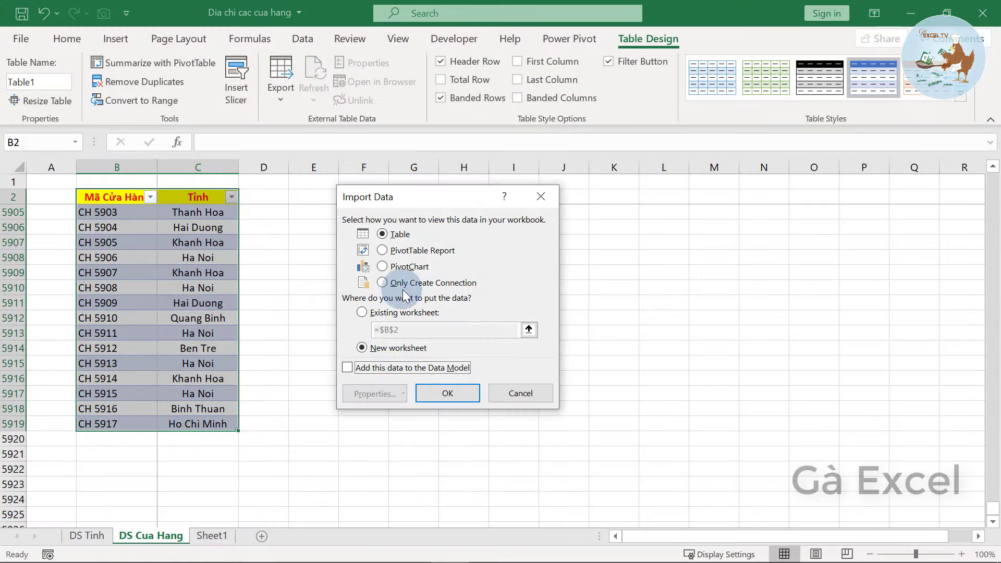
click(389, 371)
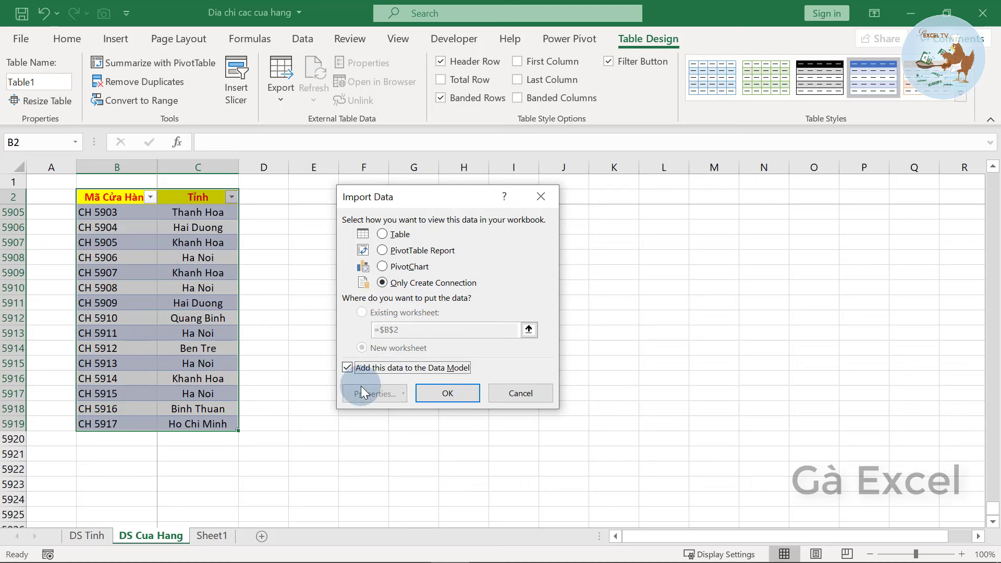
click(448, 394)
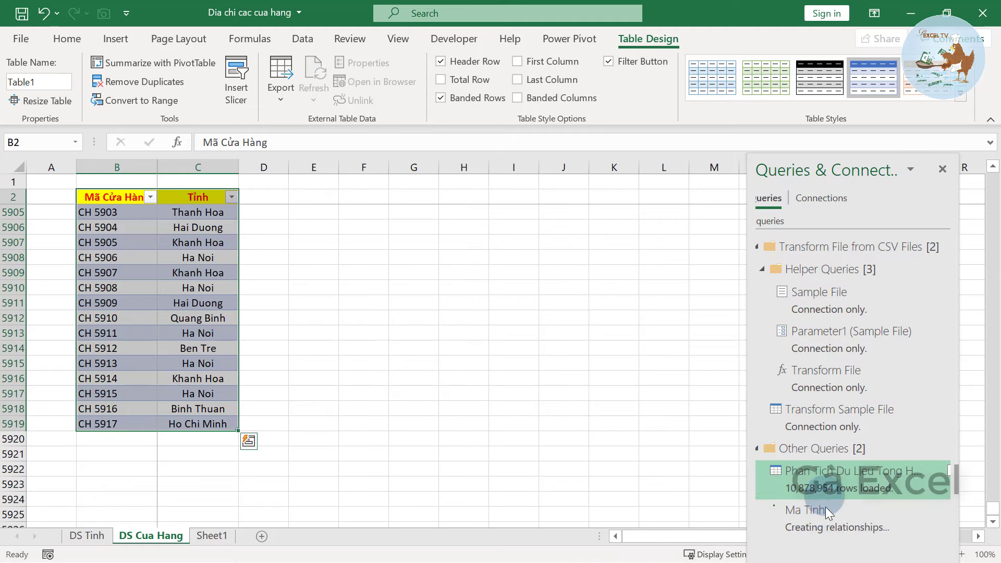
click(815, 519)
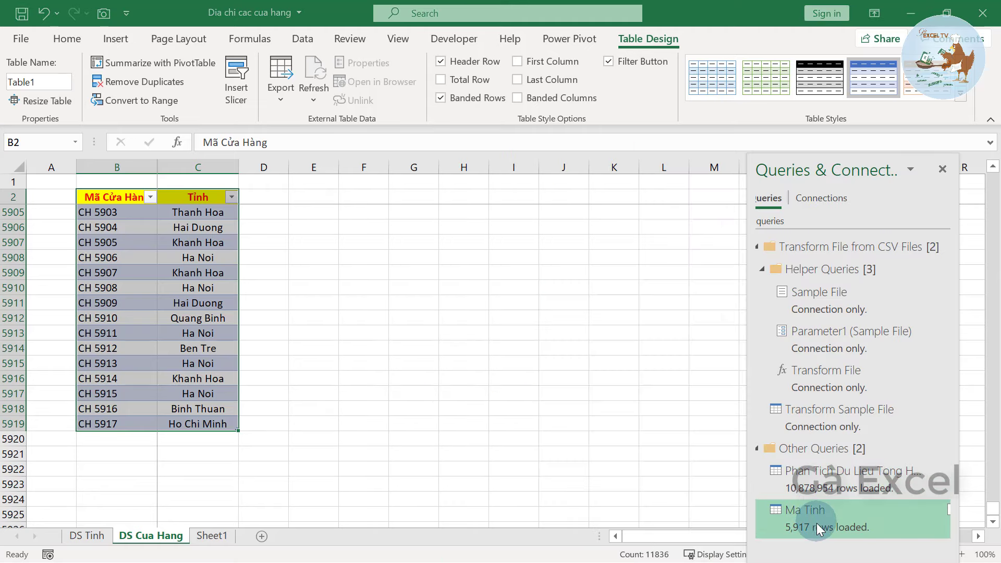
click(78, 534)
Step: Create a Power Query from the region-province table and name it 'Ma Khu Vuc'
click(142, 317)
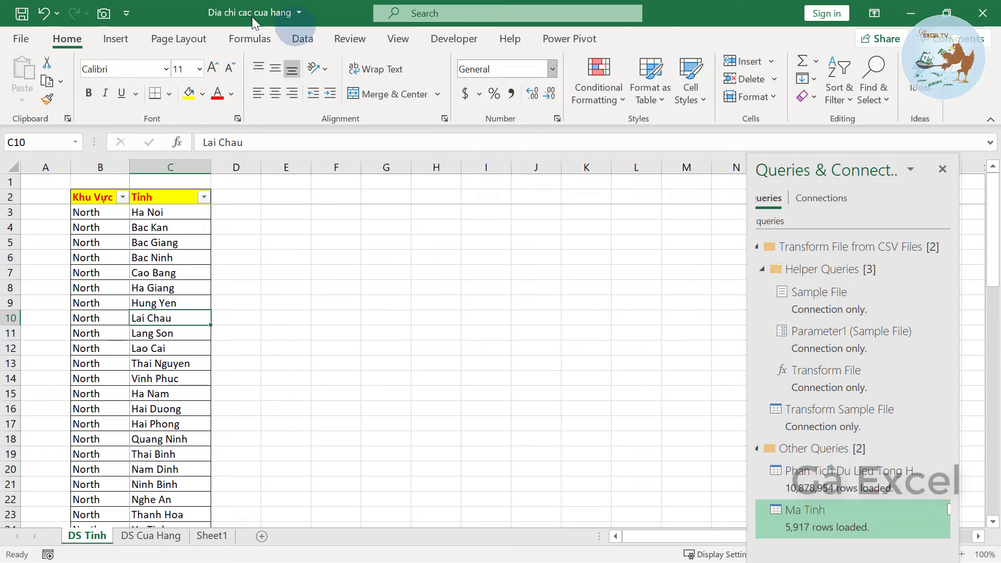
click(293, 43)
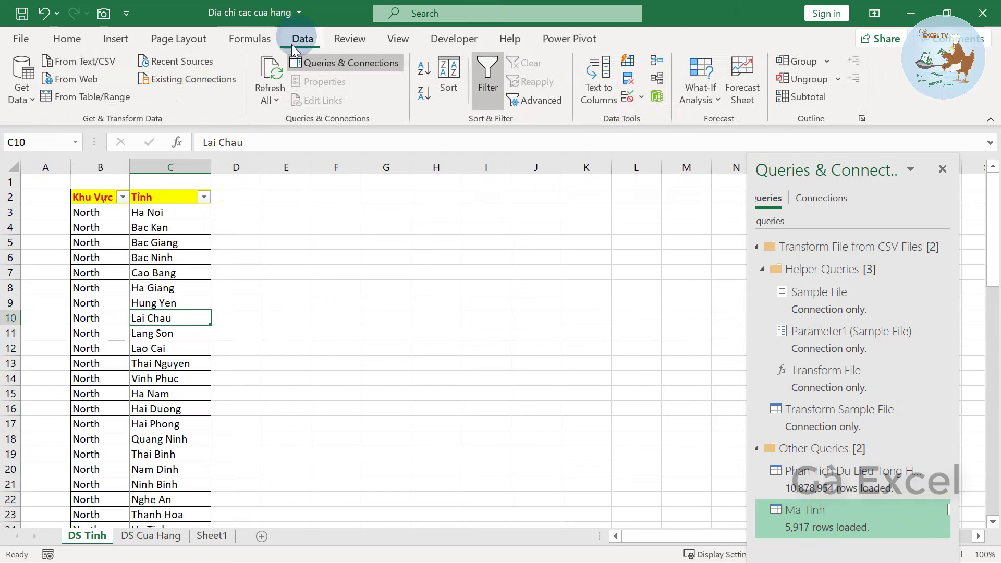
click(86, 97)
click(421, 334)
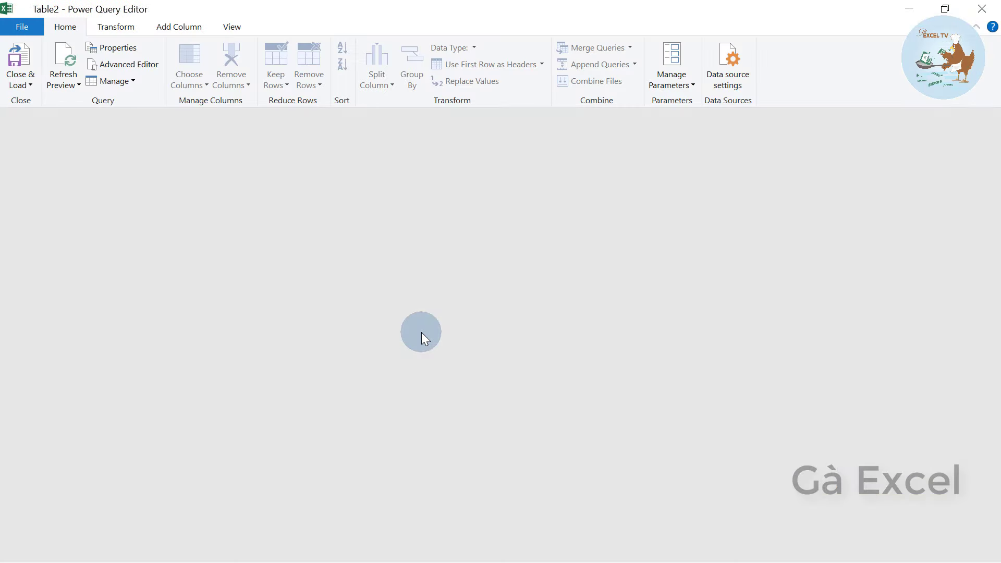
click(886, 193)
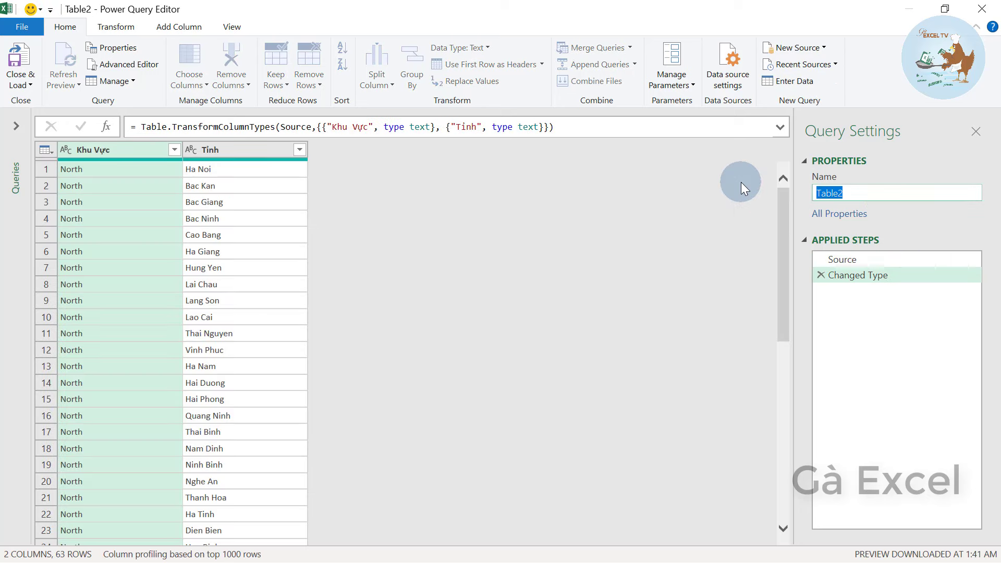
text(Ma Kh)
text(u Vuc)
click(740, 183)
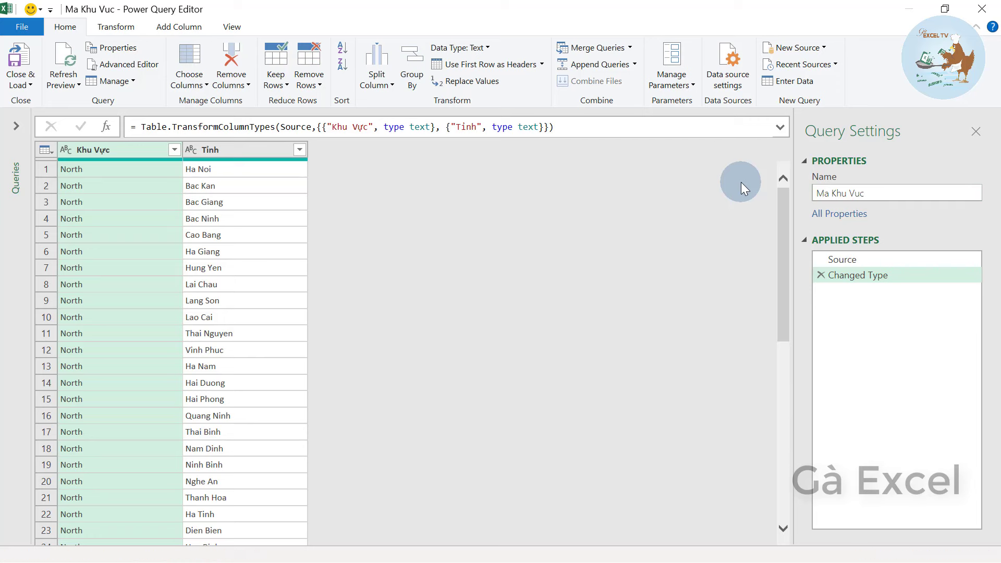
Step: Review the Ma Khu Vuc, Ma Tinh and Phan Tich Du Lieu Tong Hop queries, then show the Close & Load options
click(17, 126)
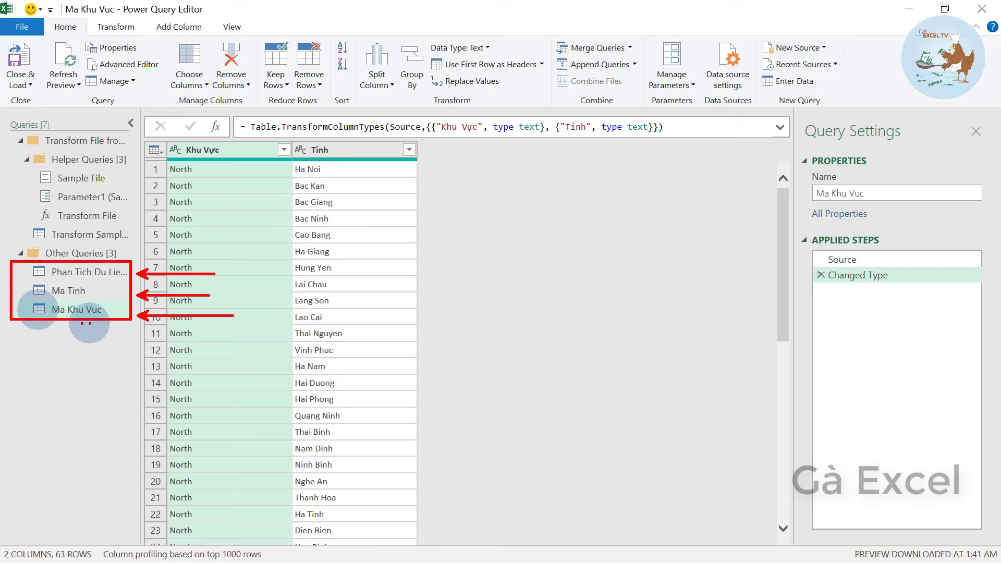
click(78, 309)
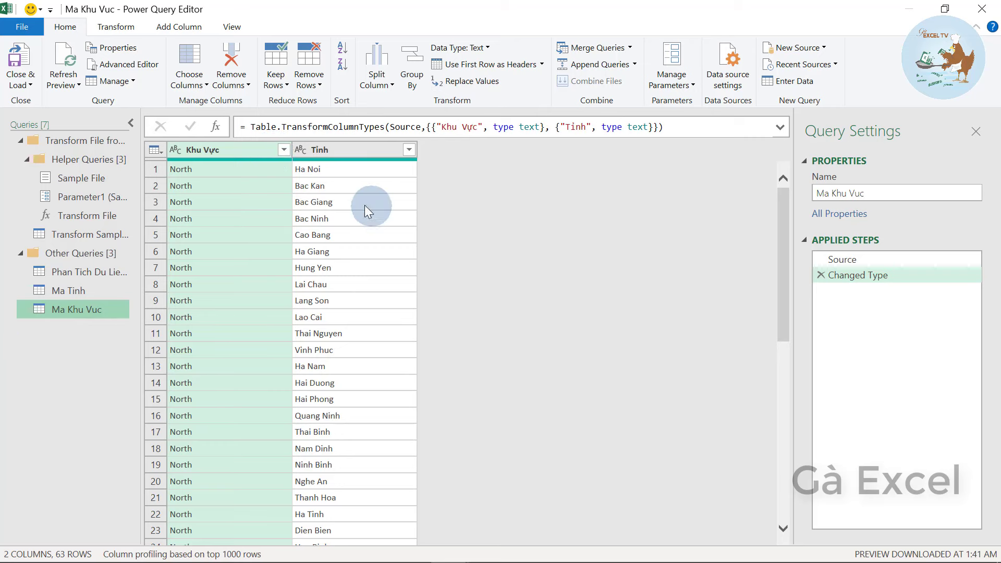
click(320, 169)
click(59, 291)
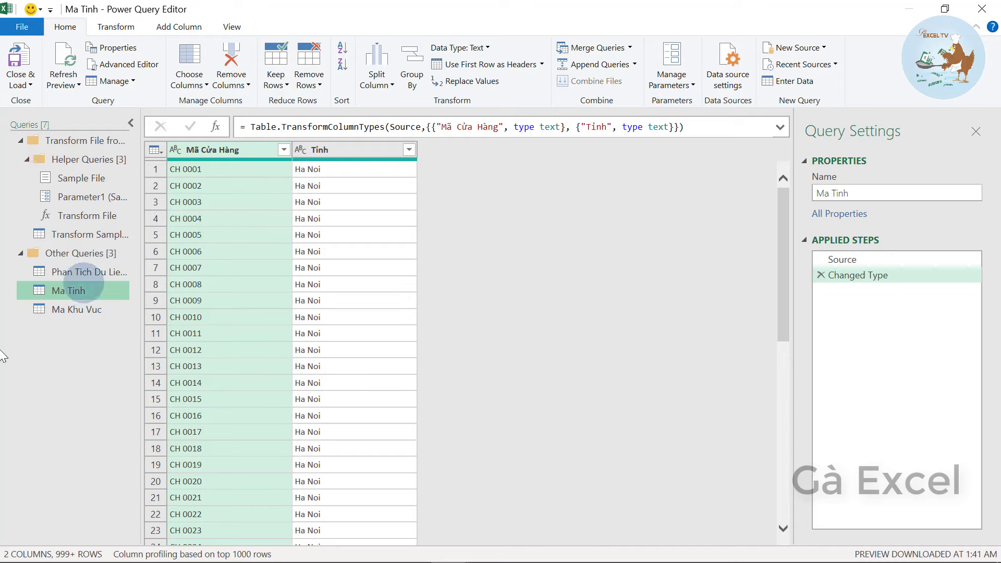
click(73, 272)
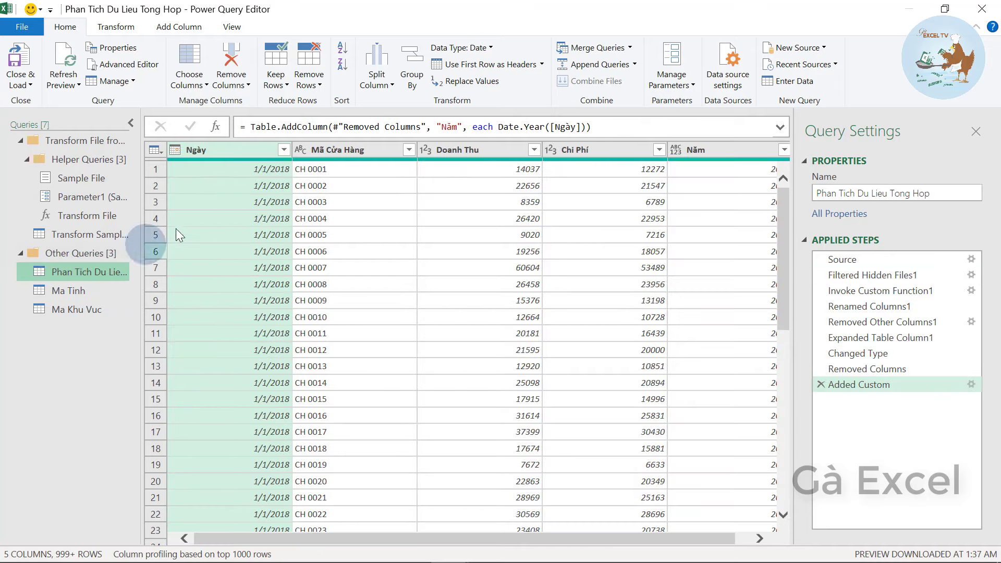
click(355, 218)
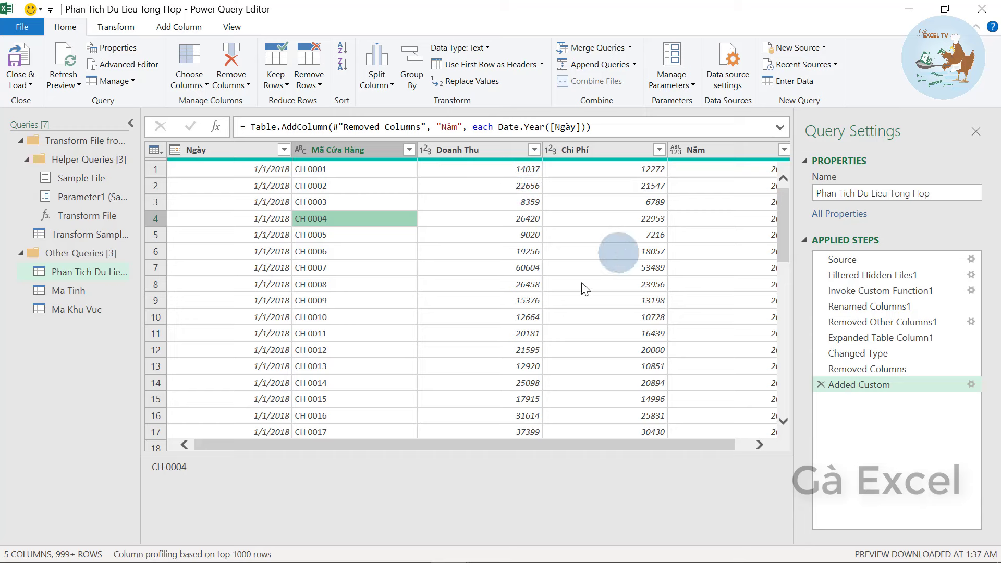
click(61, 310)
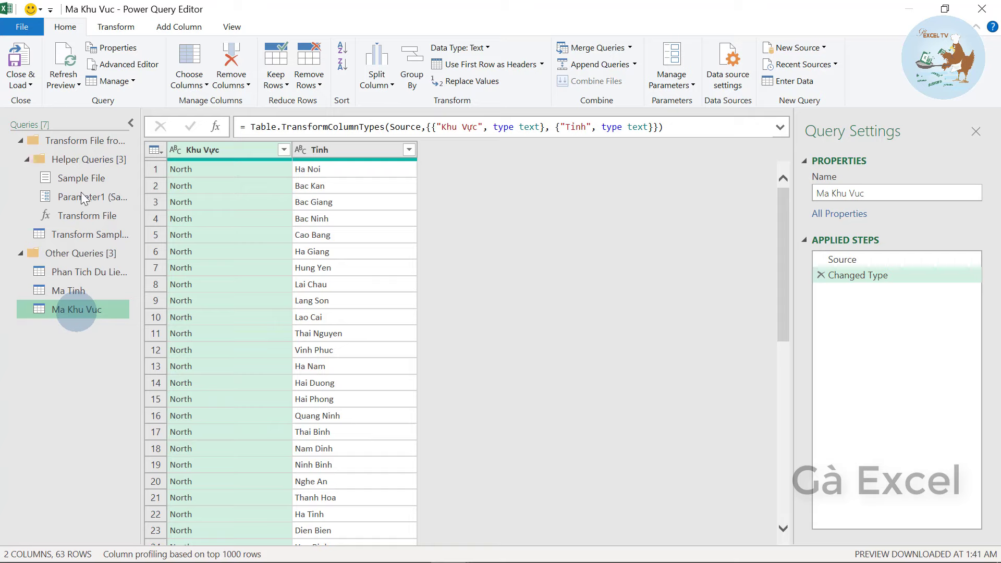
click(23, 85)
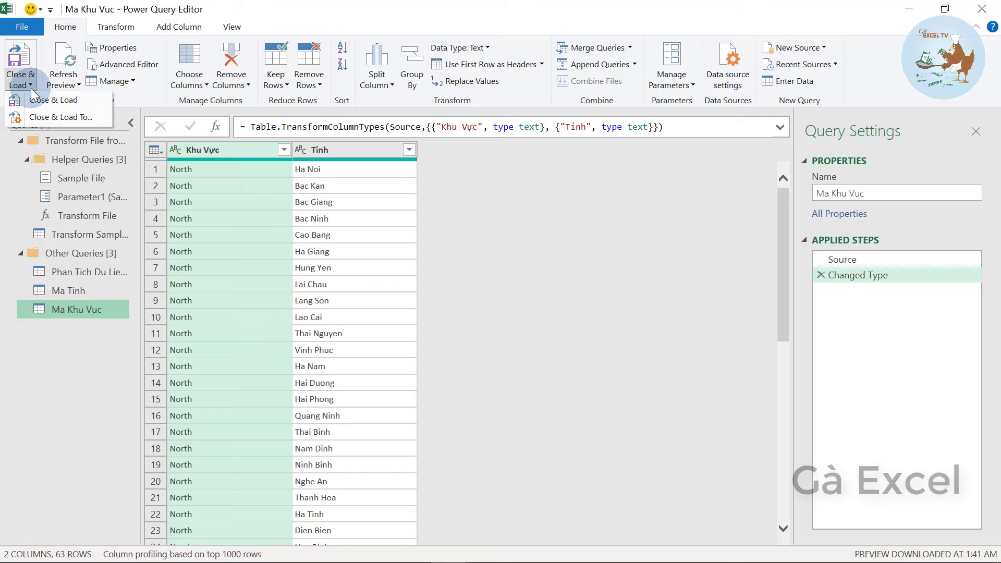
Step: Load Ma Khu Vuc into the Data Model as connection only
click(62, 119)
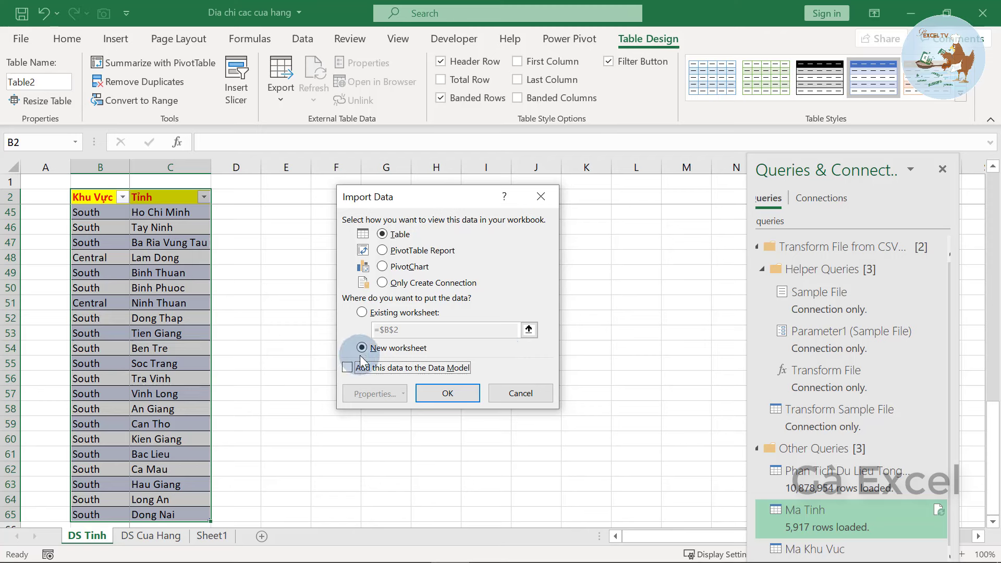
click(347, 368)
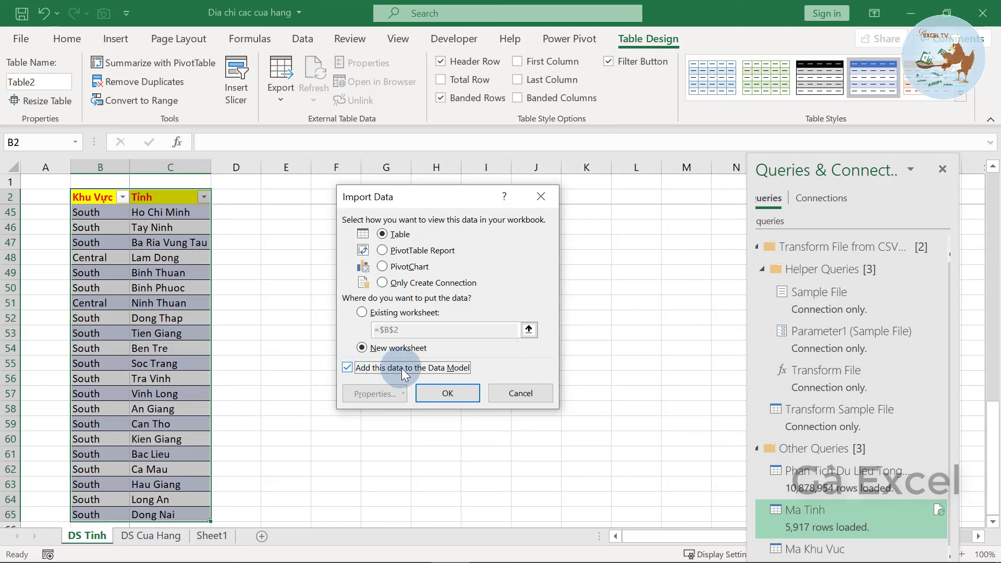
click(433, 282)
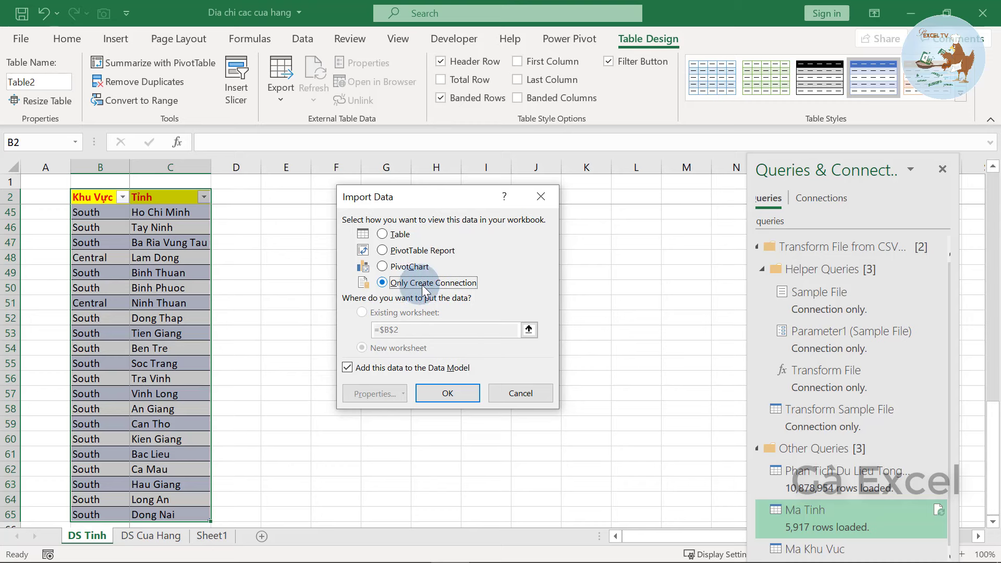
click(446, 394)
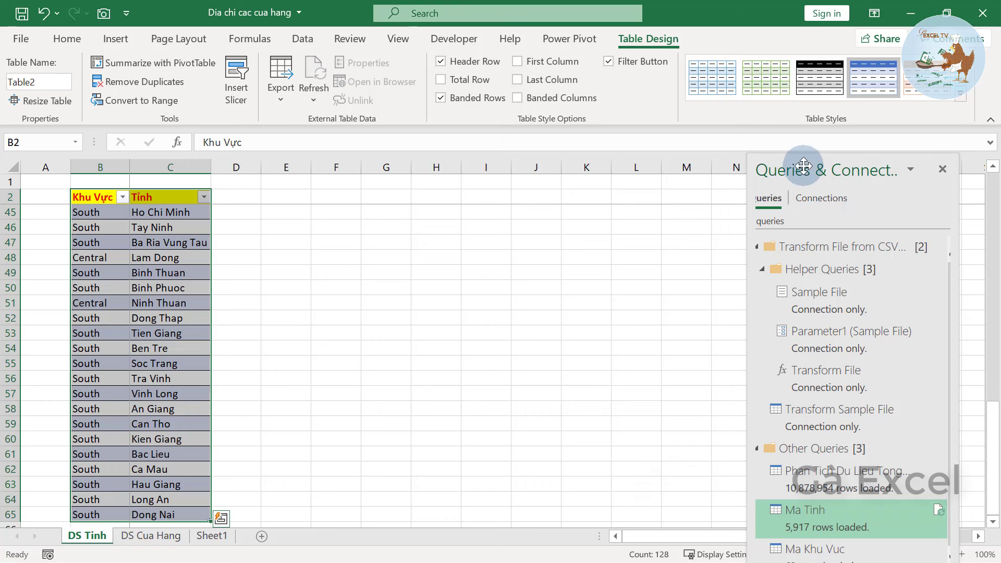
Step: Check the loaded queries in the floating Queries & Connections pane, then close it
mouse_move(803, 166)
mouse_down()
mouse_move(693, 121)
mouse_move(673, 64)
mouse_up()
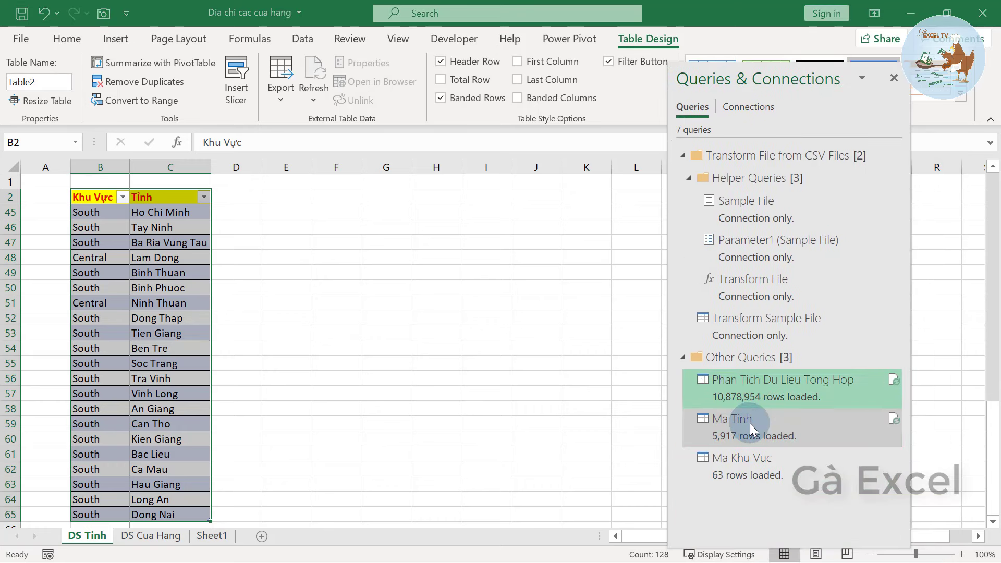
click(753, 395)
click(779, 434)
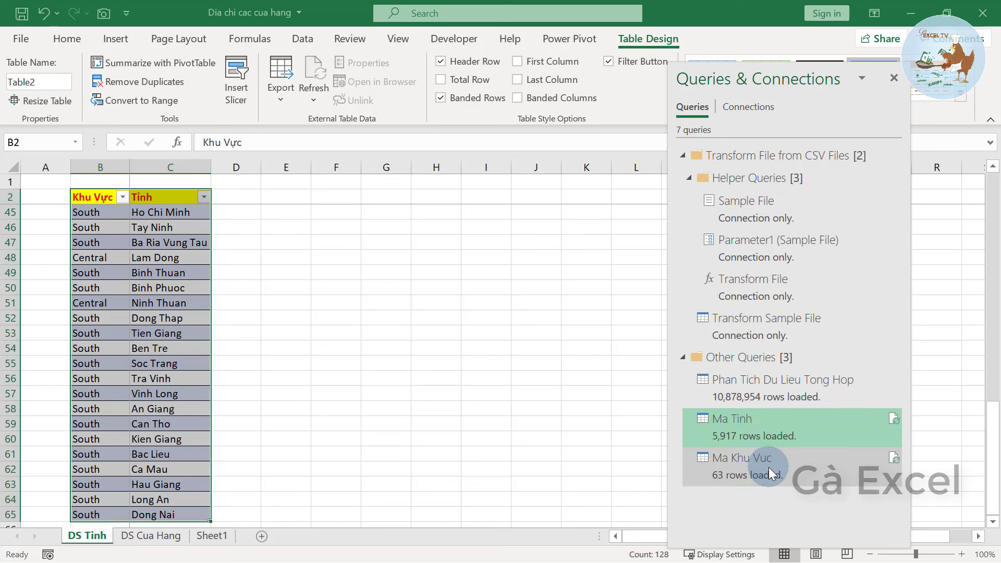
click(751, 465)
click(746, 424)
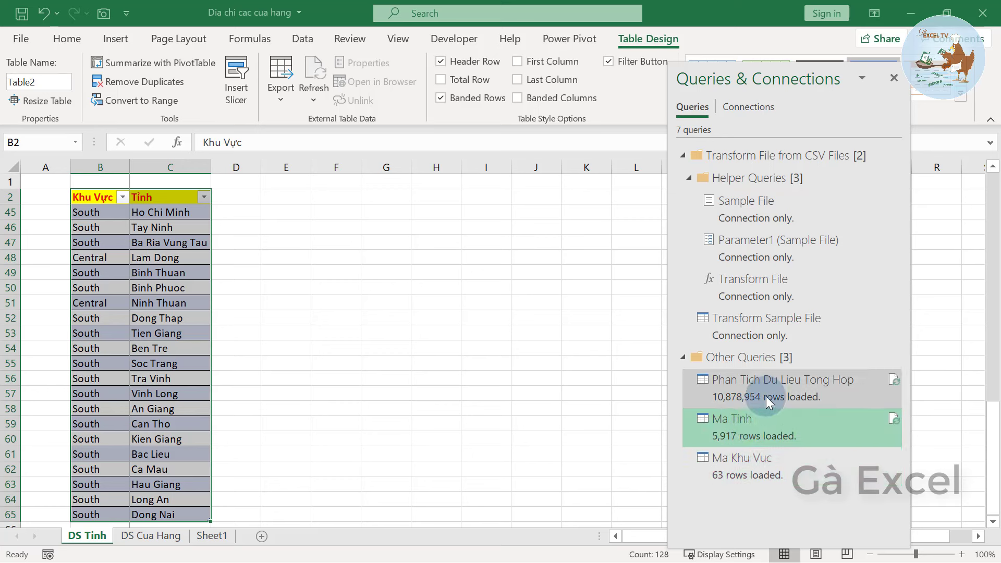
click(767, 401)
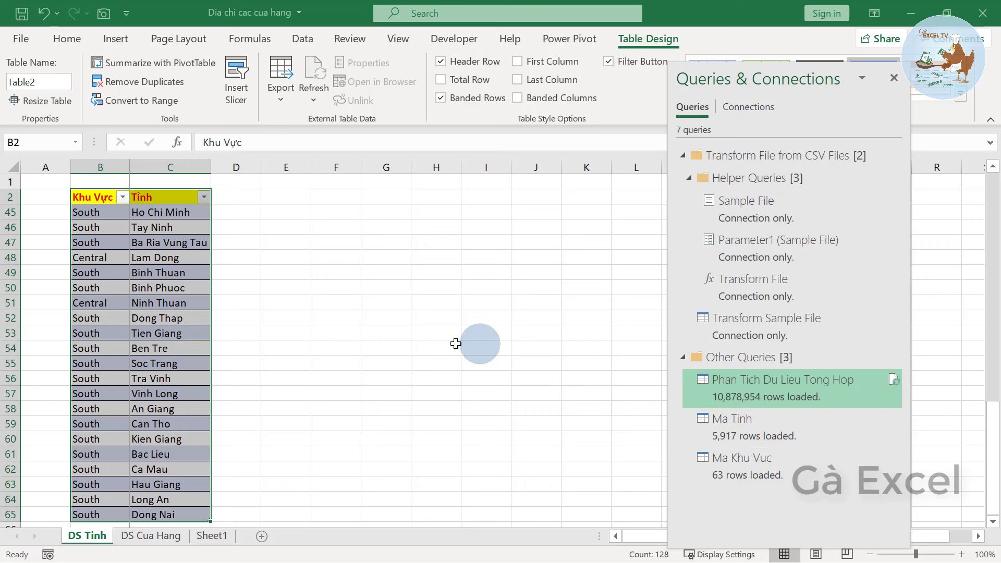
click(895, 80)
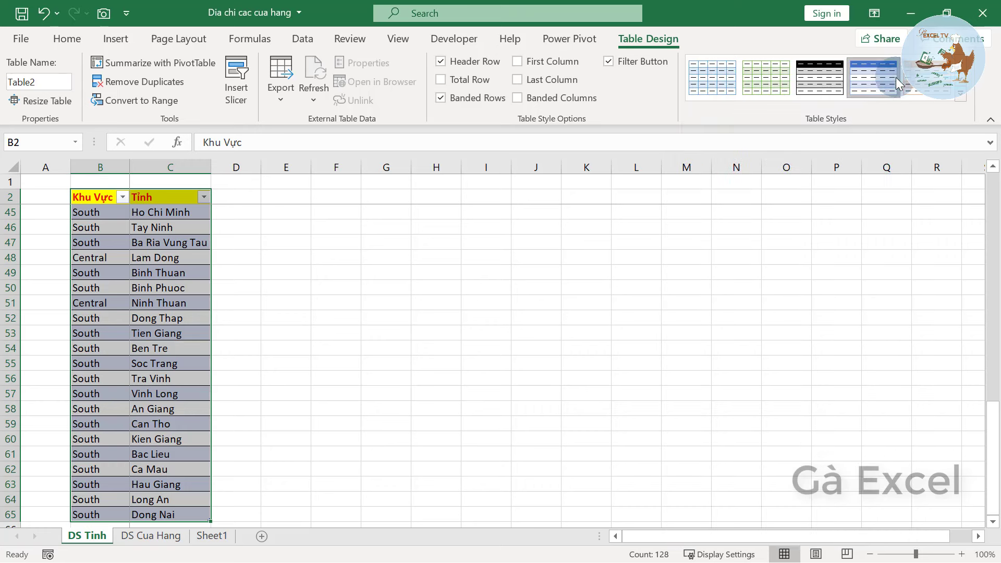
click(169, 303)
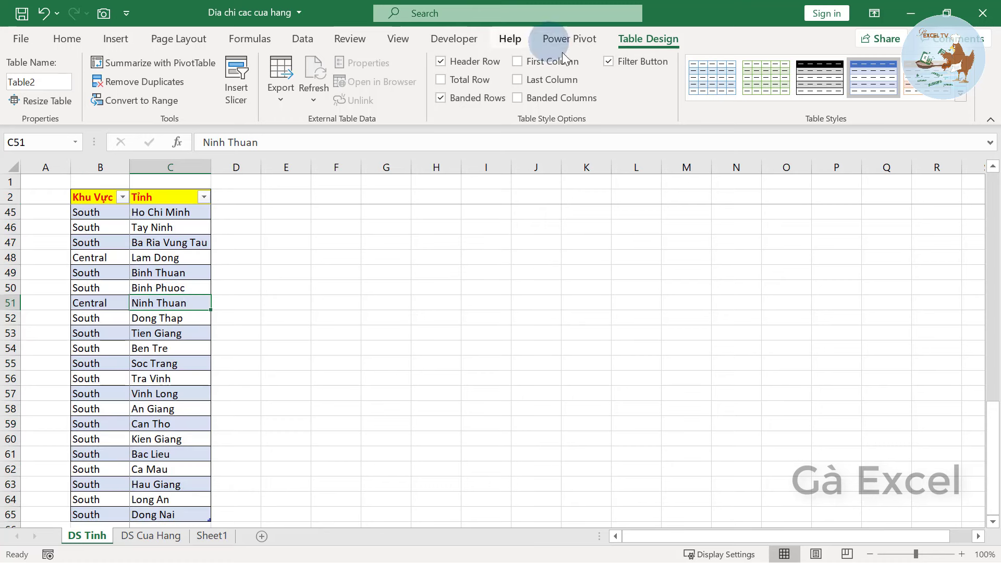
Step: Show the Queries & Connections list from the Data ribbon
click(503, 272)
click(299, 43)
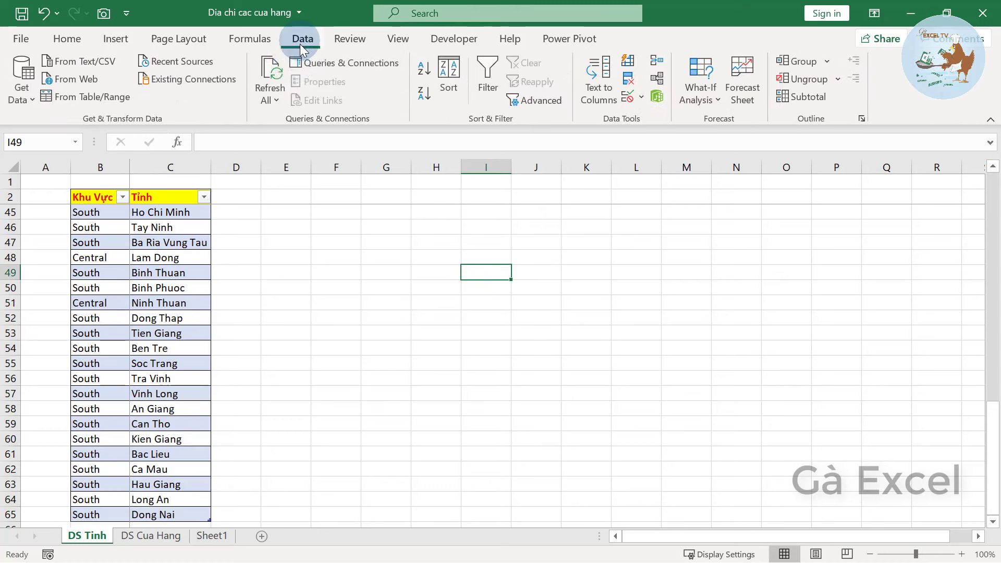
click(355, 63)
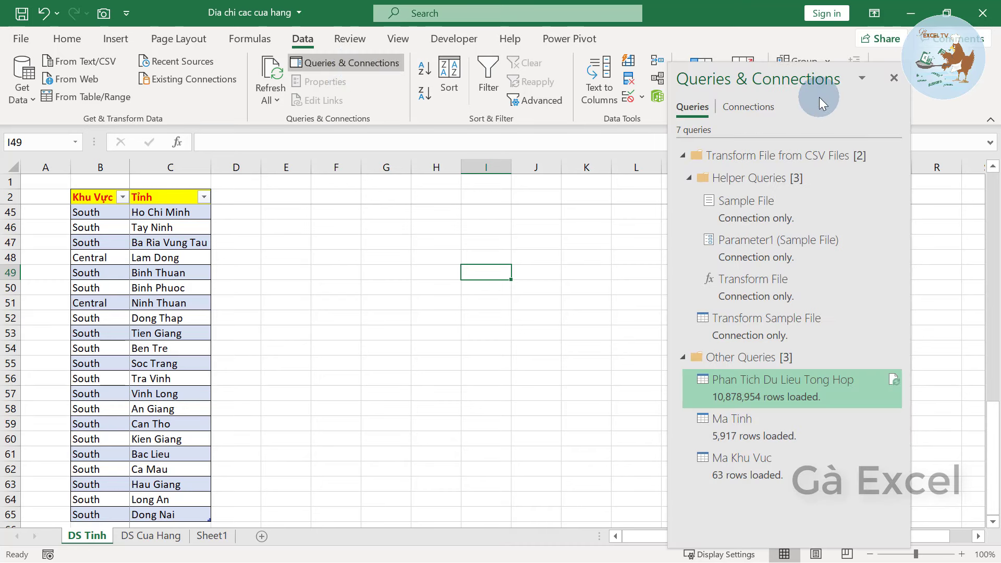
mouse_move(767, 327)
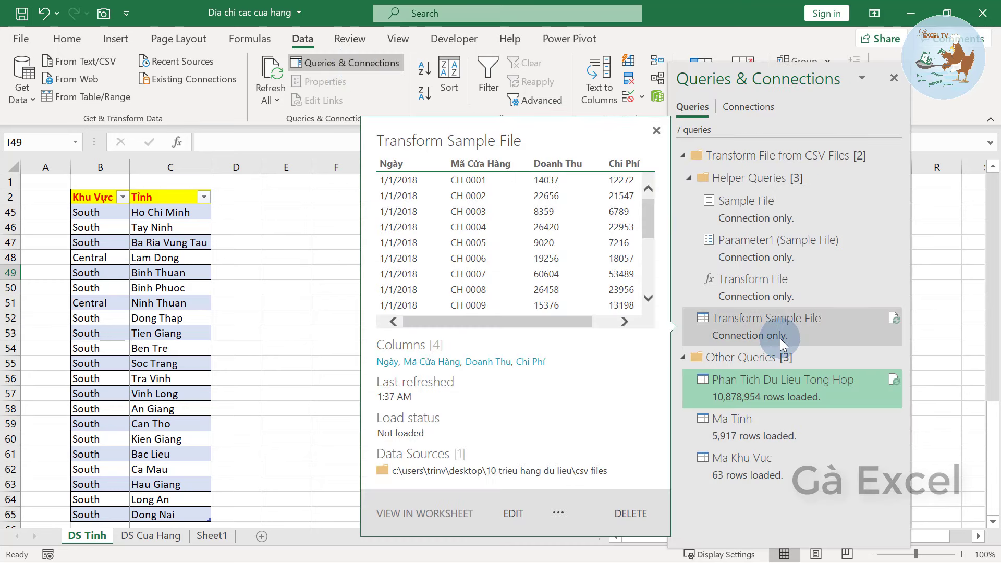
click(292, 278)
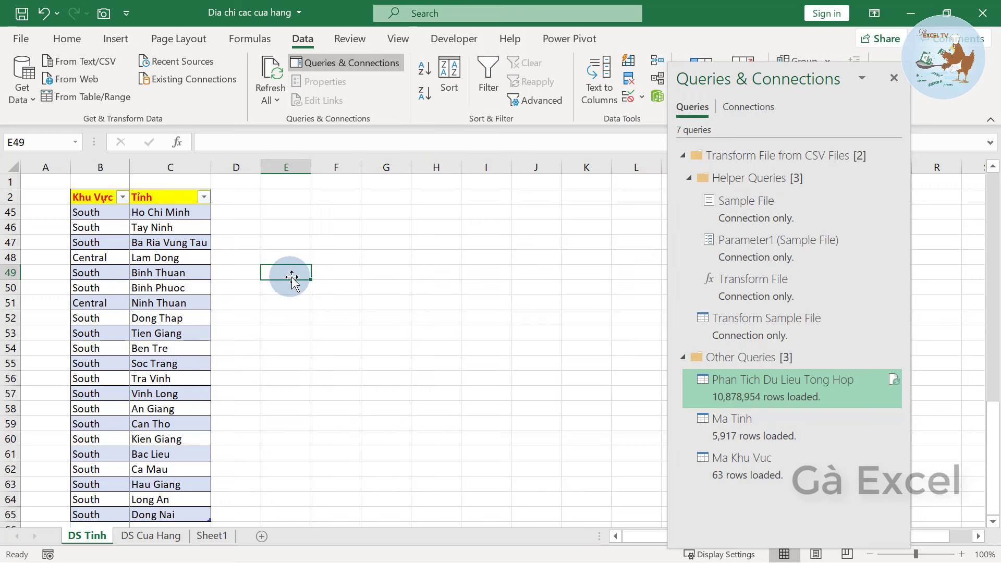
Step: Insert an empty PivotTable at Sheet1!B2 using the workbook's Data Model
click(211, 536)
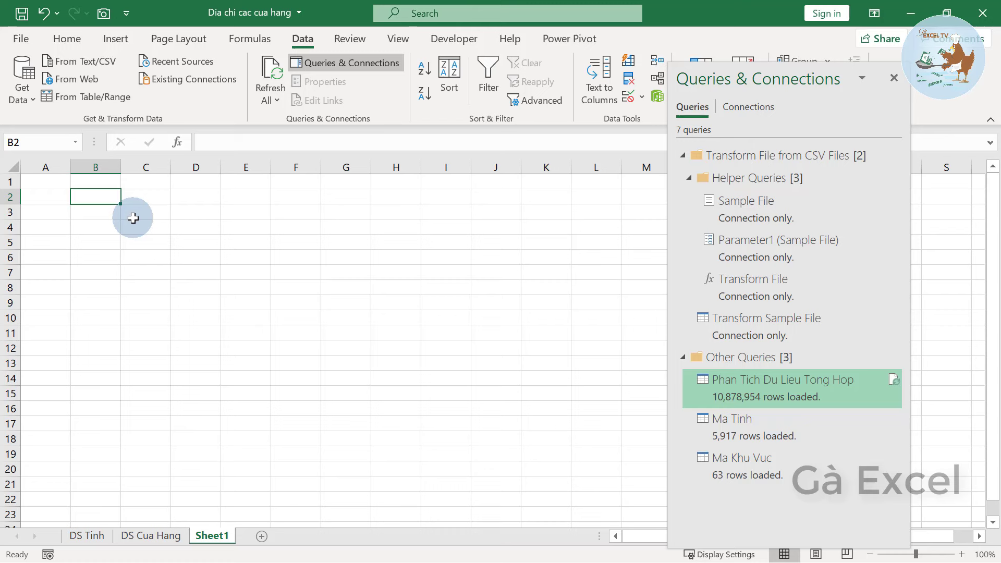
click(125, 39)
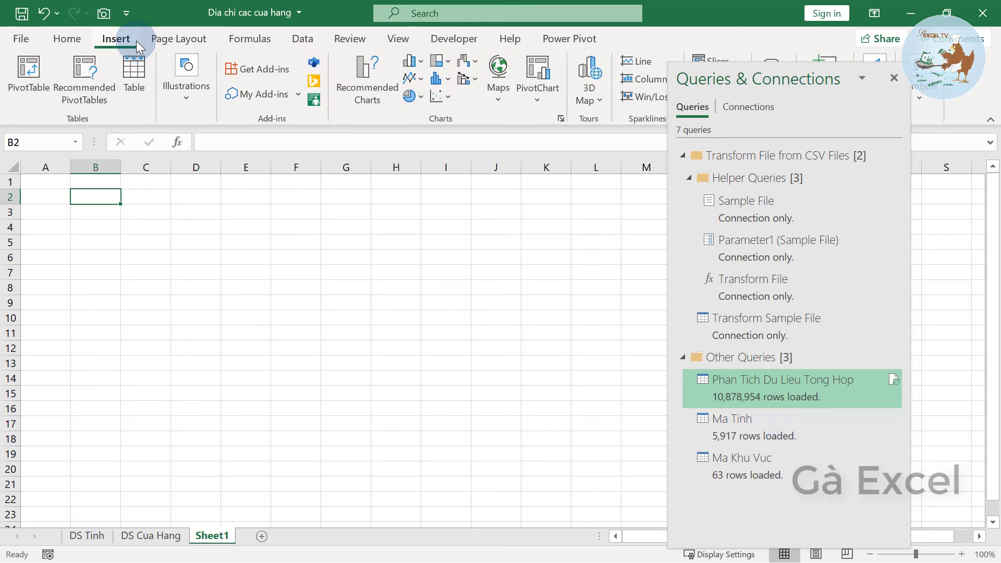
click(30, 70)
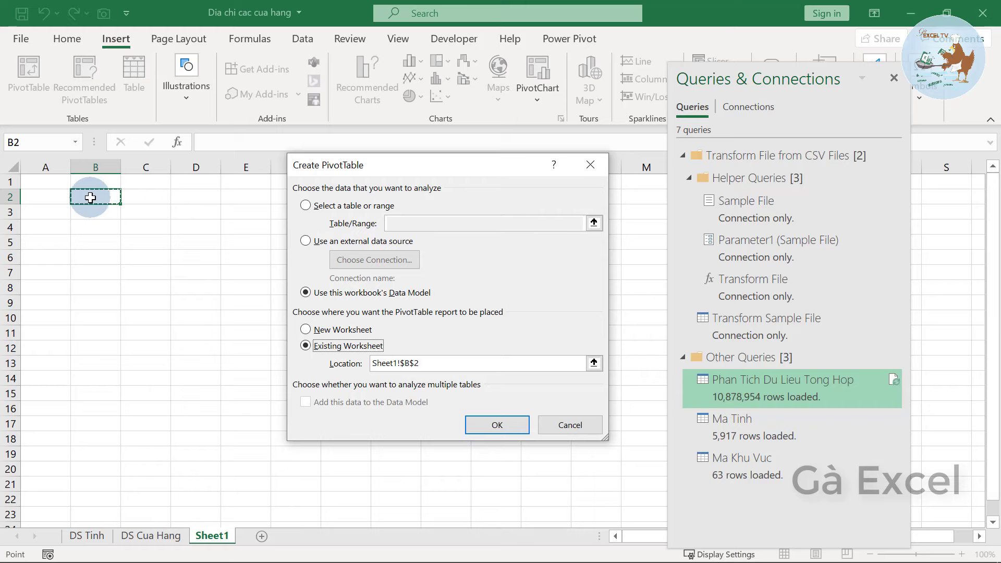
click(490, 426)
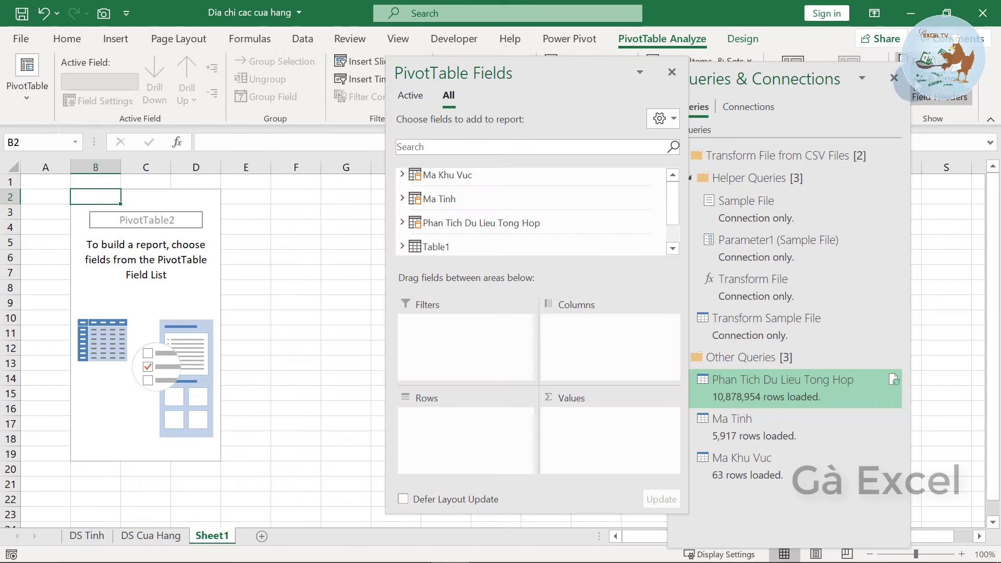
Step: Close the queries list and dock the PivotTable Fields pane at the right, making it taller
click(894, 77)
drag(510, 74, 746, 73)
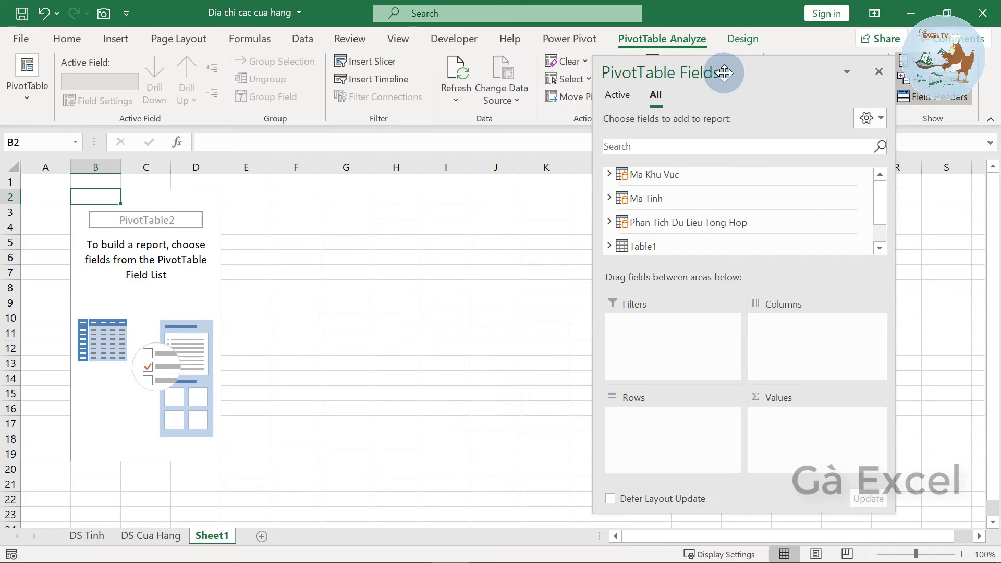
click(598, 519)
drag(593, 512, 594, 535)
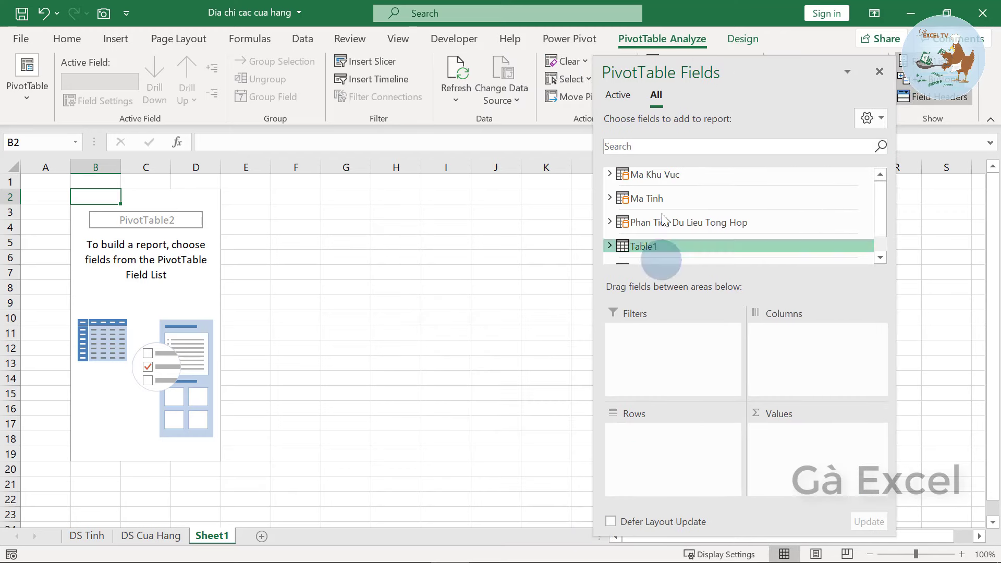
click(642, 179)
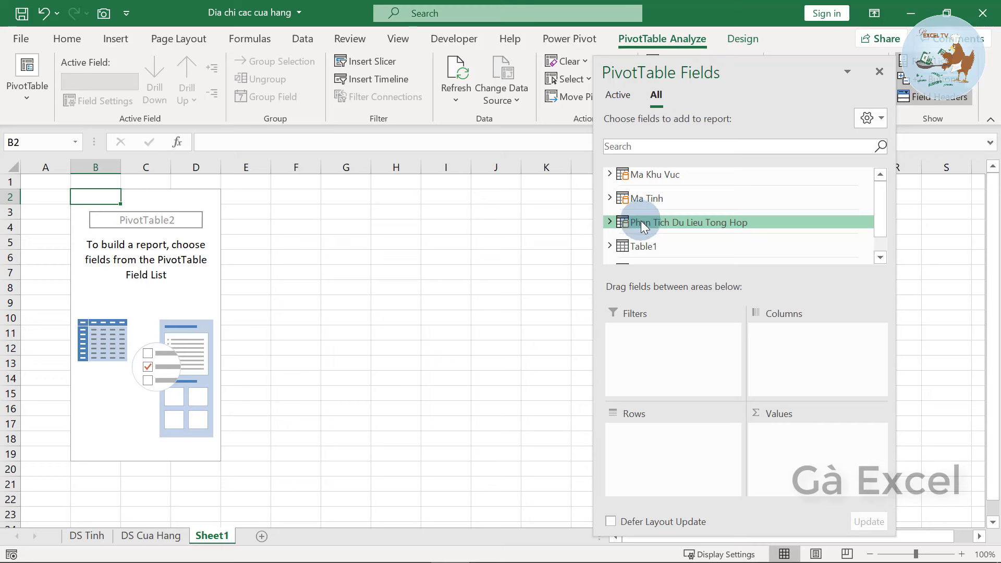
Step: Put Ma Khu Vuc's Khu Vực in Rows and Doanh Thu in Values, then widen column C
click(609, 175)
drag(665, 188, 676, 429)
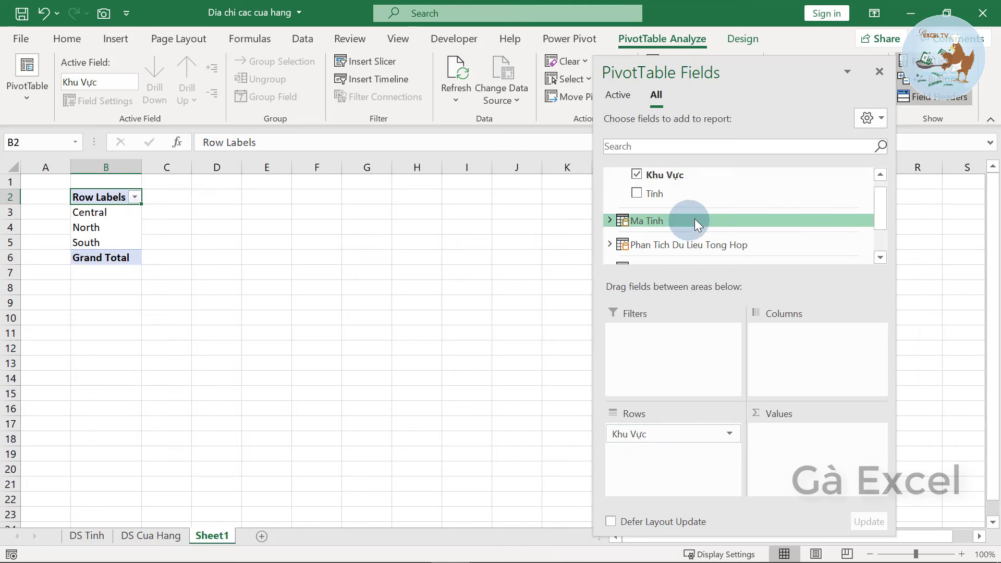
scroll(694, 218, down, 2)
click(610, 205)
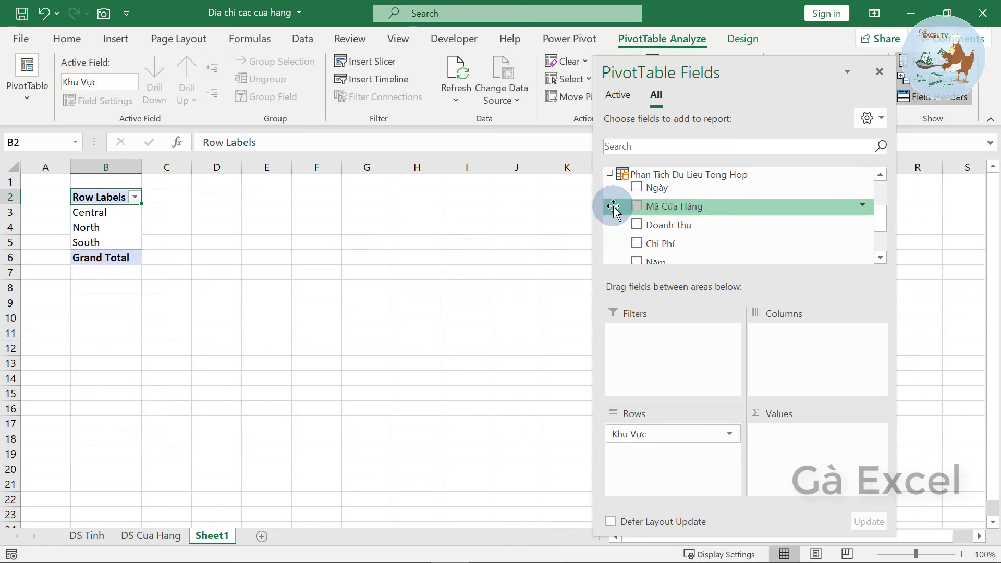
scroll(694, 224, down, 2)
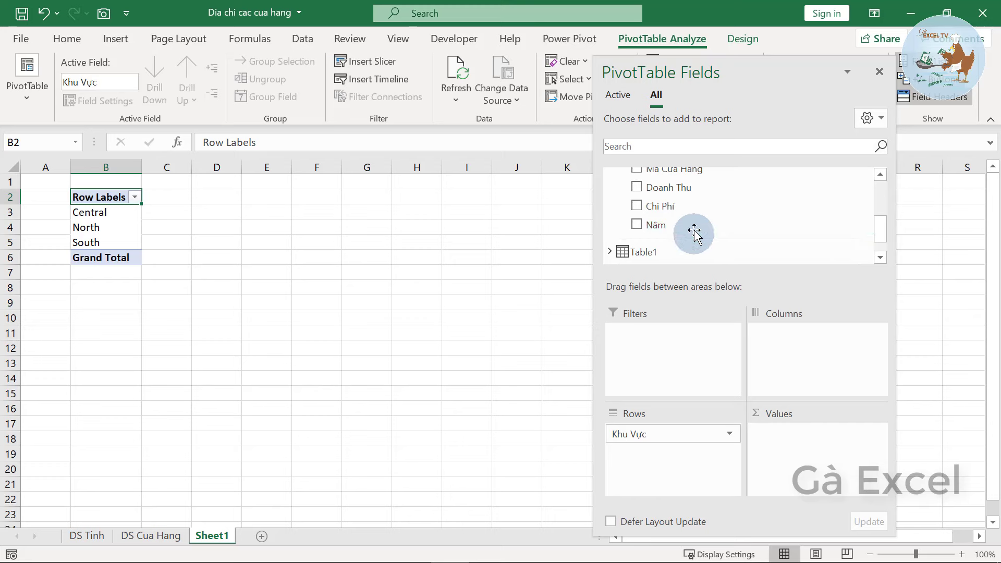
scroll(694, 230, up, 2)
mouse_move(695, 224)
mouse_down()
mouse_move(771, 353)
mouse_move(803, 454)
mouse_up()
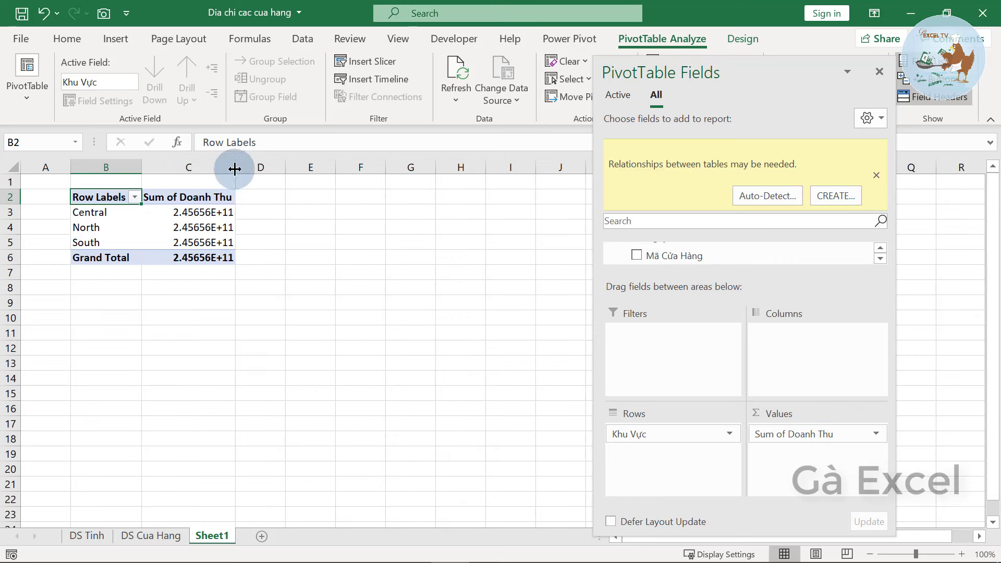
drag(235, 168, 264, 168)
Step: Format the three regional revenue sums in C3:C5 as Accounting with no decimals
click(217, 213)
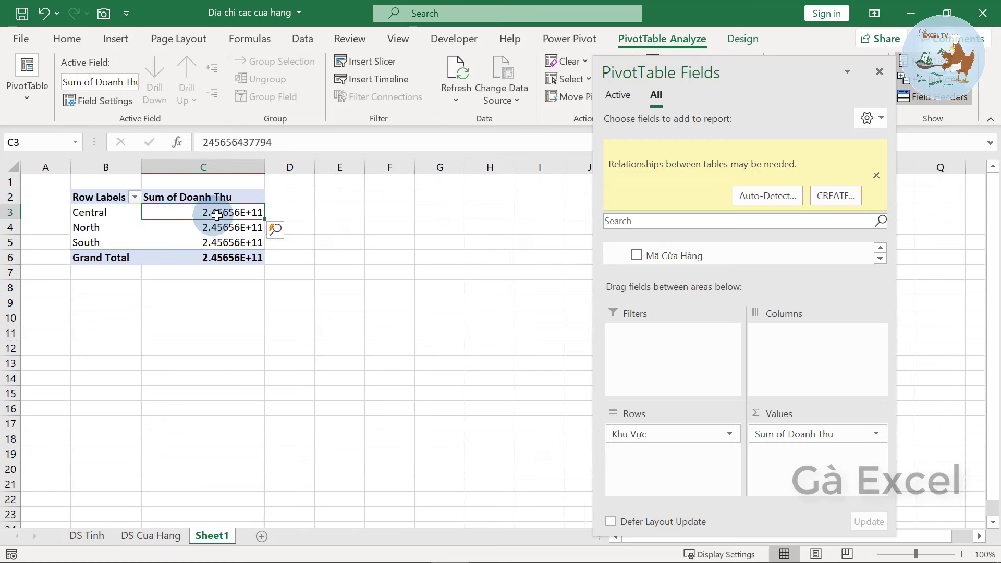
drag(205, 213, 206, 243)
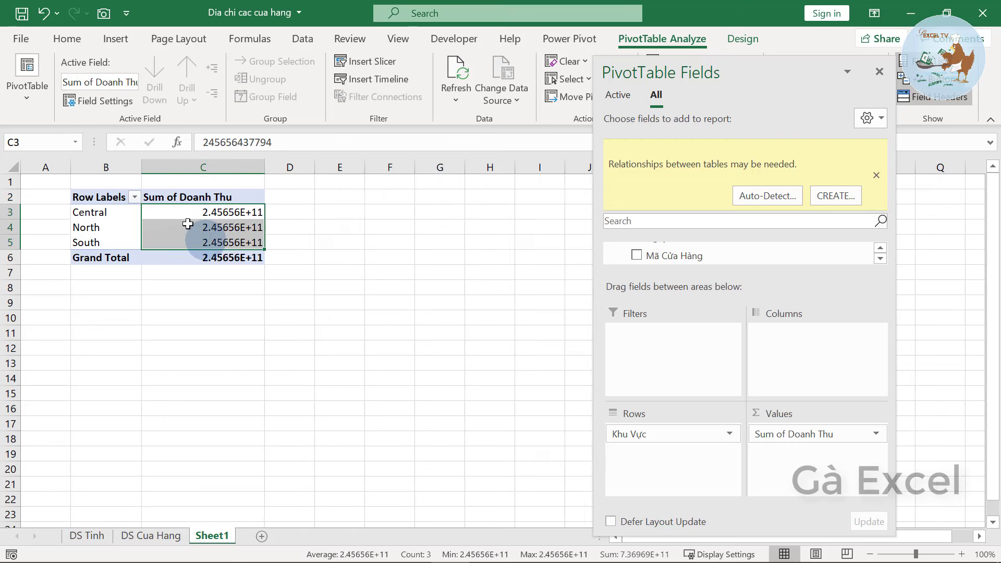
click(66, 39)
click(510, 95)
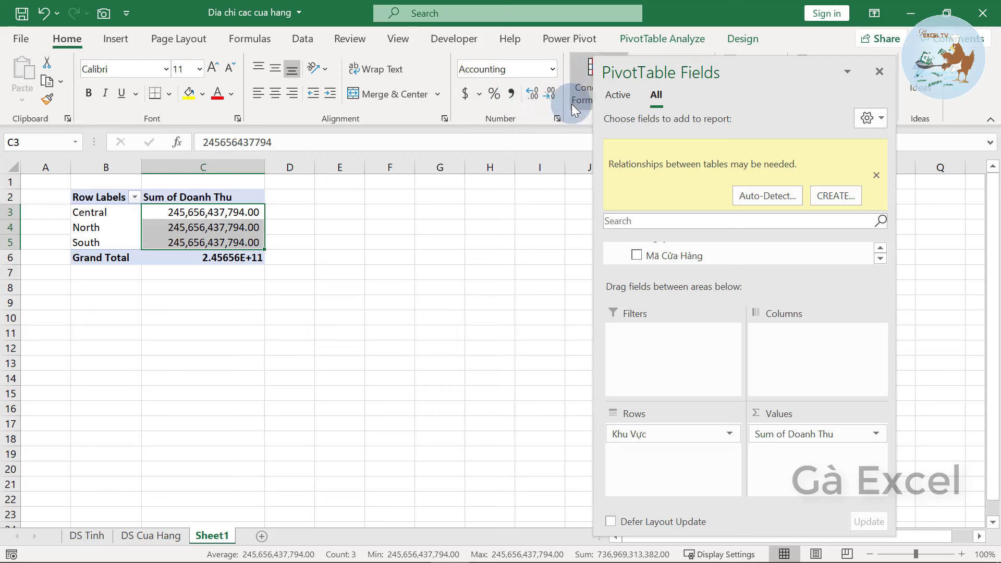
click(550, 94)
click(550, 94)
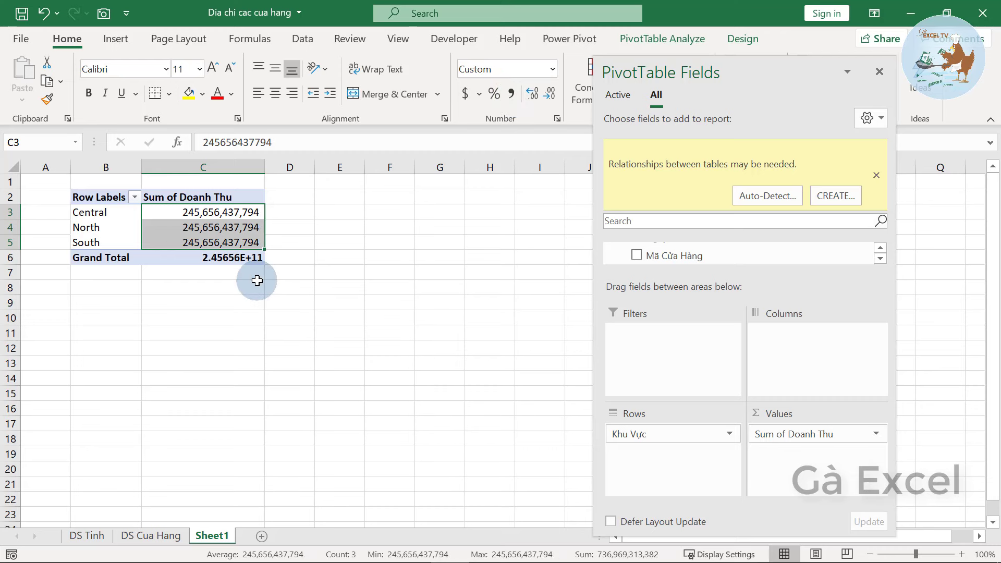
Step: Compare the Central, North and South values, all showing the identical 245,656,437,794
click(115, 215)
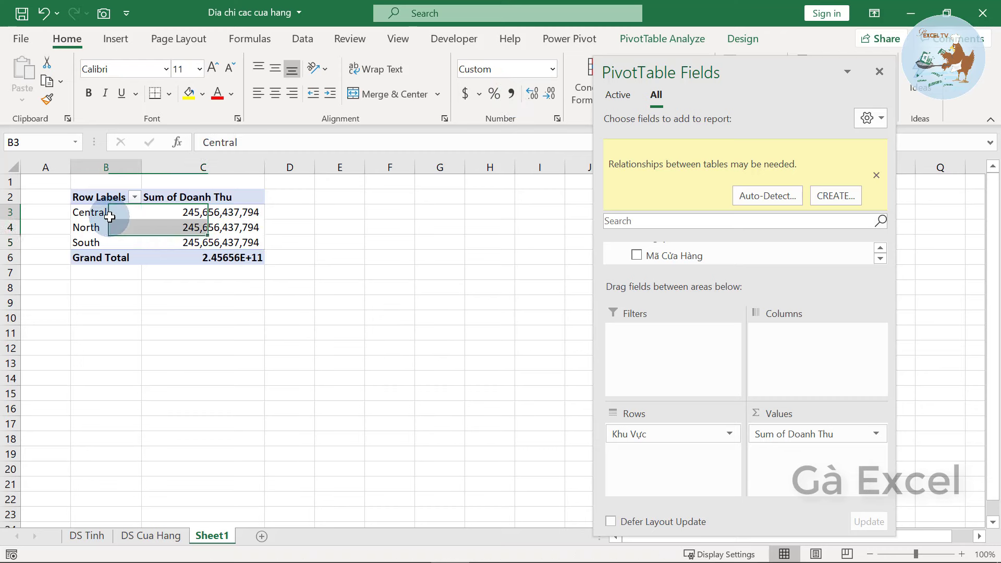
click(179, 213)
drag(191, 228, 186, 244)
click(192, 242)
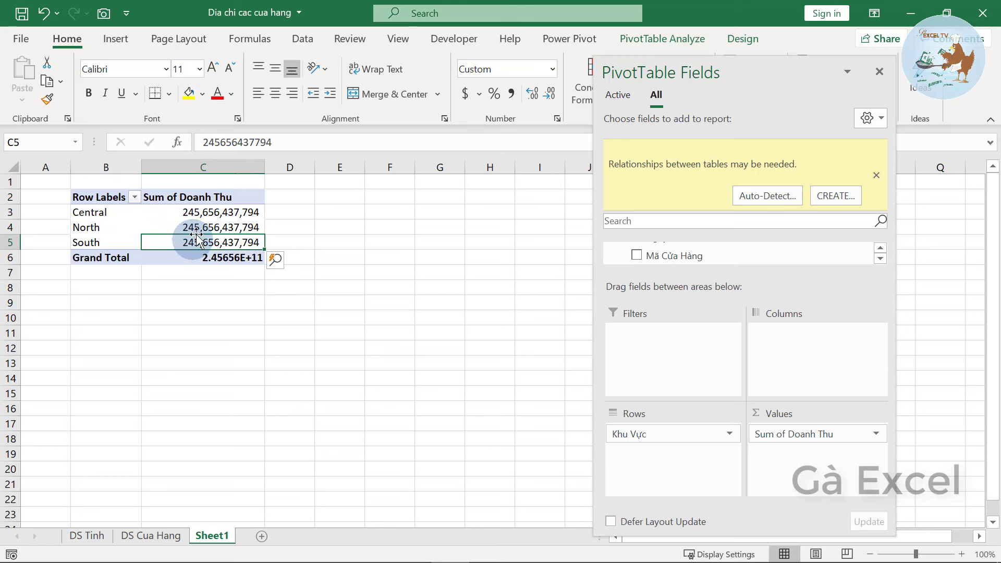
click(197, 212)
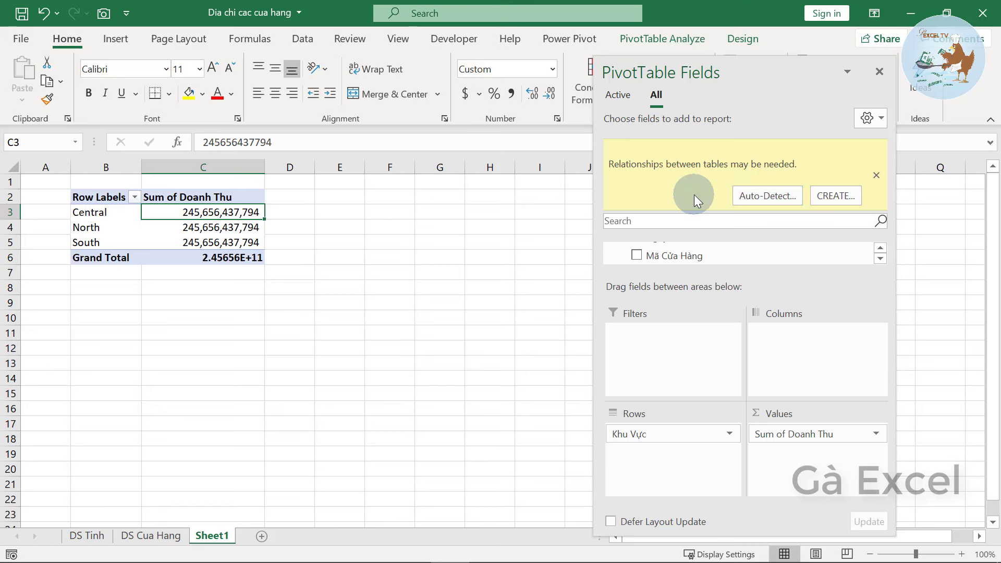
Step: Create a relationship linking Ma Khu Vuc's Tinh column to Ma Tinh's Tinh
click(837, 199)
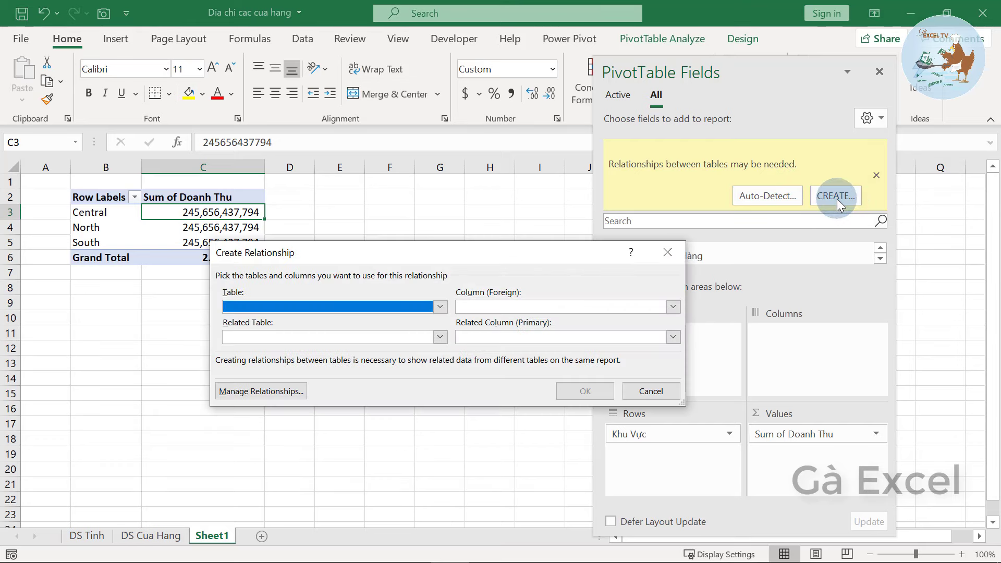
click(323, 310)
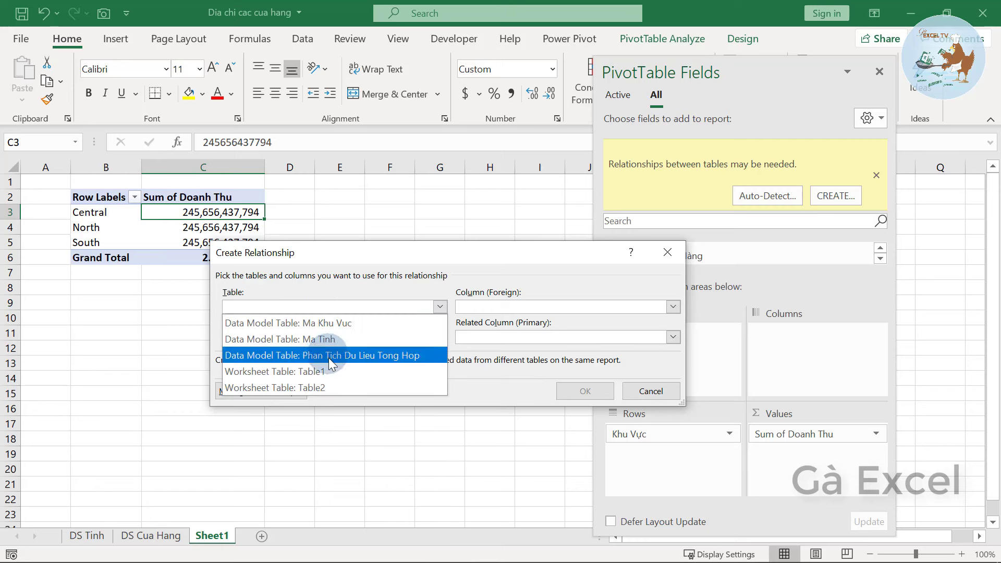
click(359, 328)
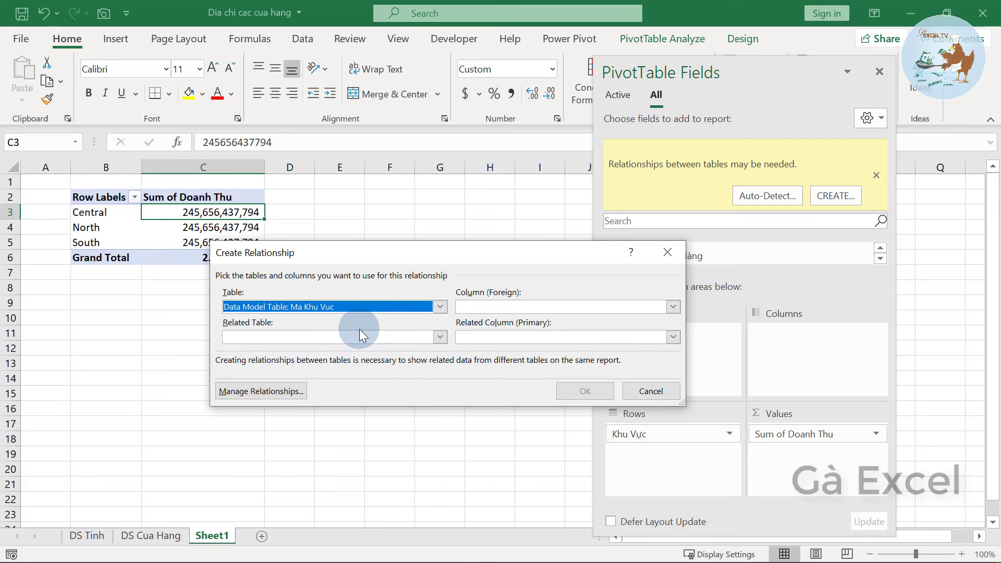
click(483, 307)
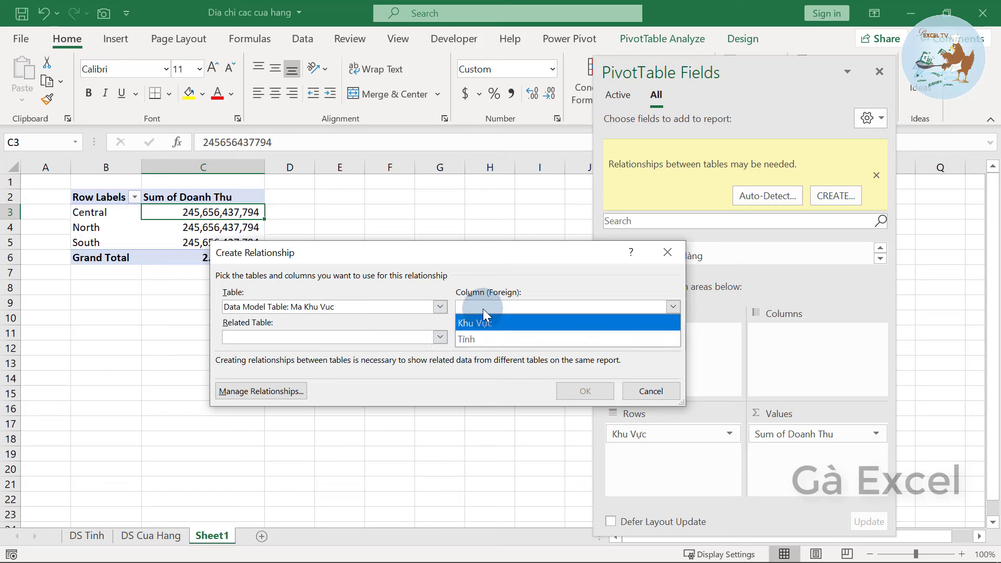
click(485, 336)
click(320, 338)
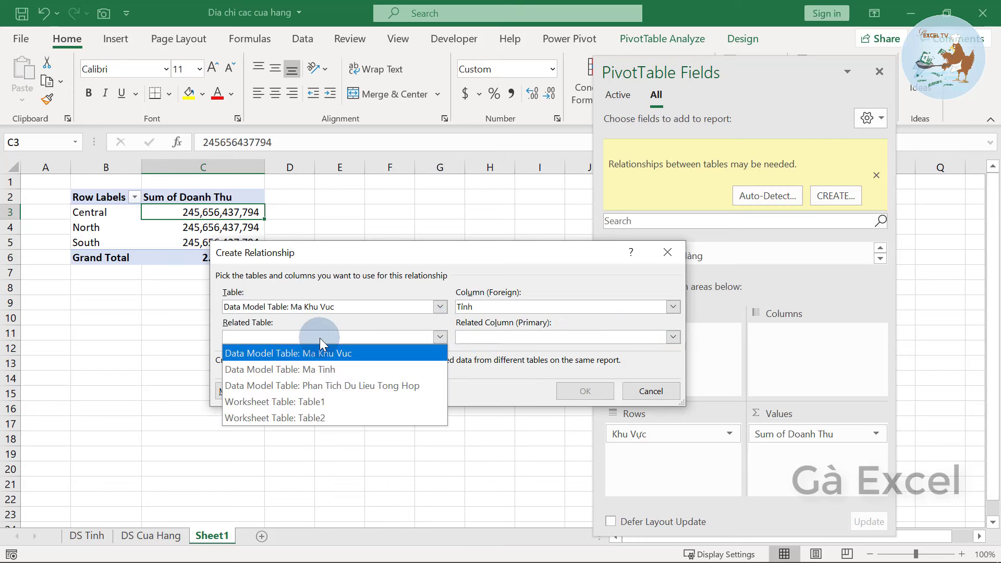
click(334, 368)
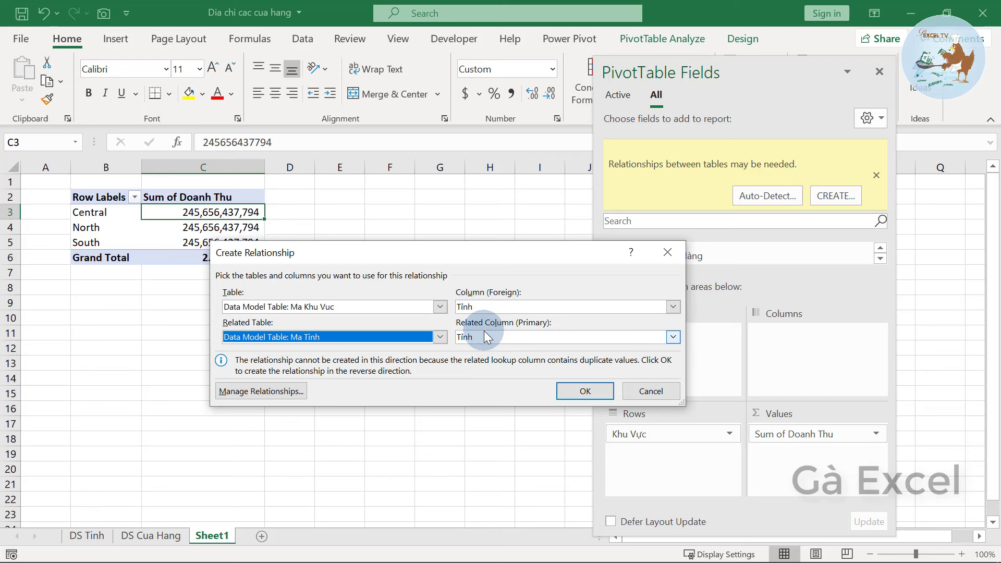
click(585, 391)
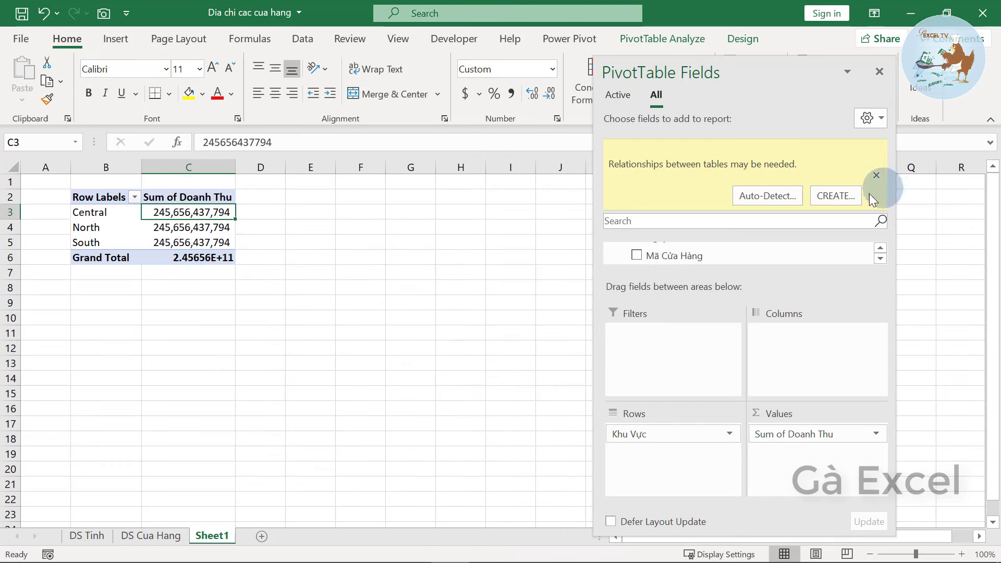
Step: Set up a second relationship pairing Ma Tinh's Mã Cửa Hàng with Phan Tich Du Lieu Tong Hop
click(844, 198)
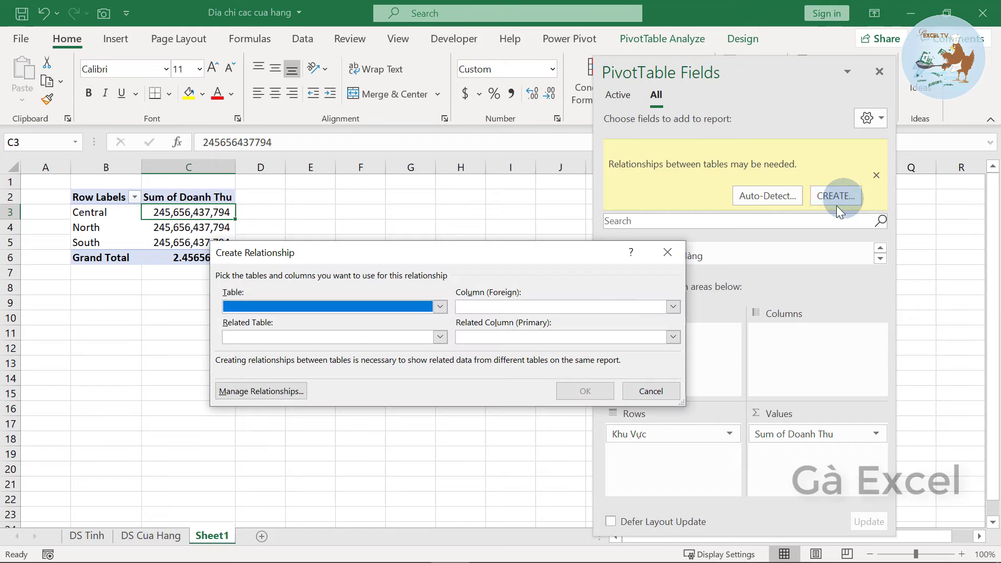
click(329, 306)
click(353, 344)
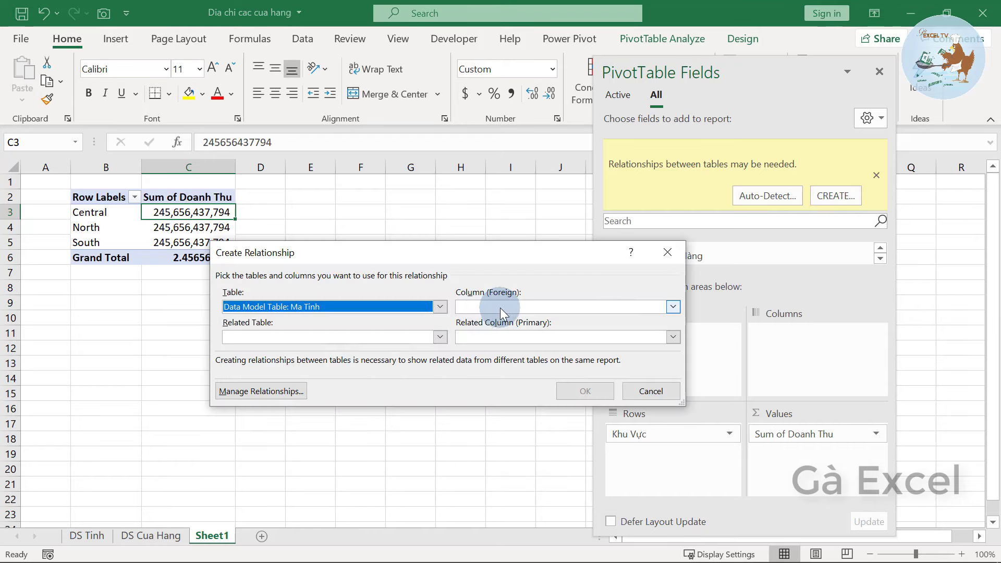
click(499, 307)
click(504, 327)
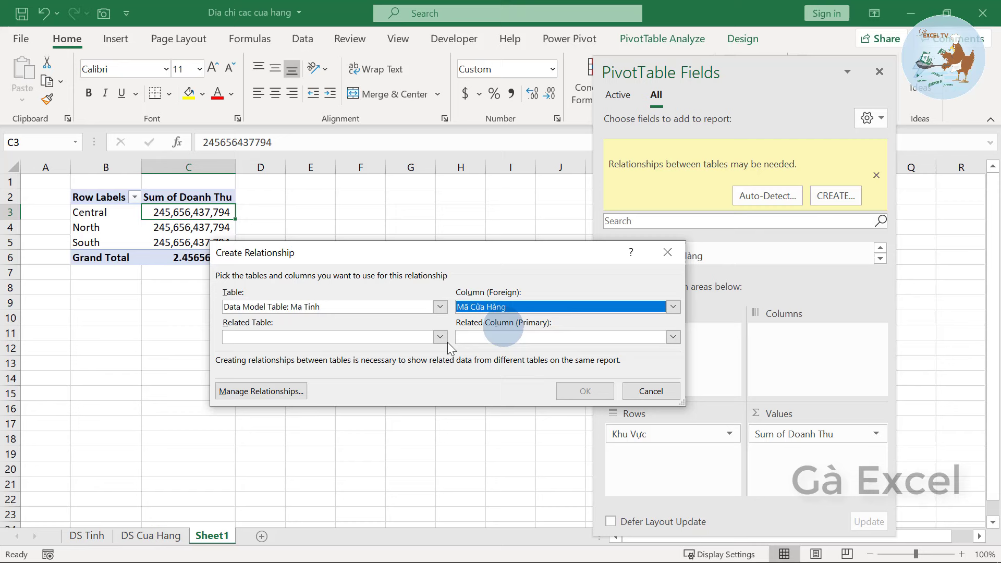
click(369, 338)
click(354, 386)
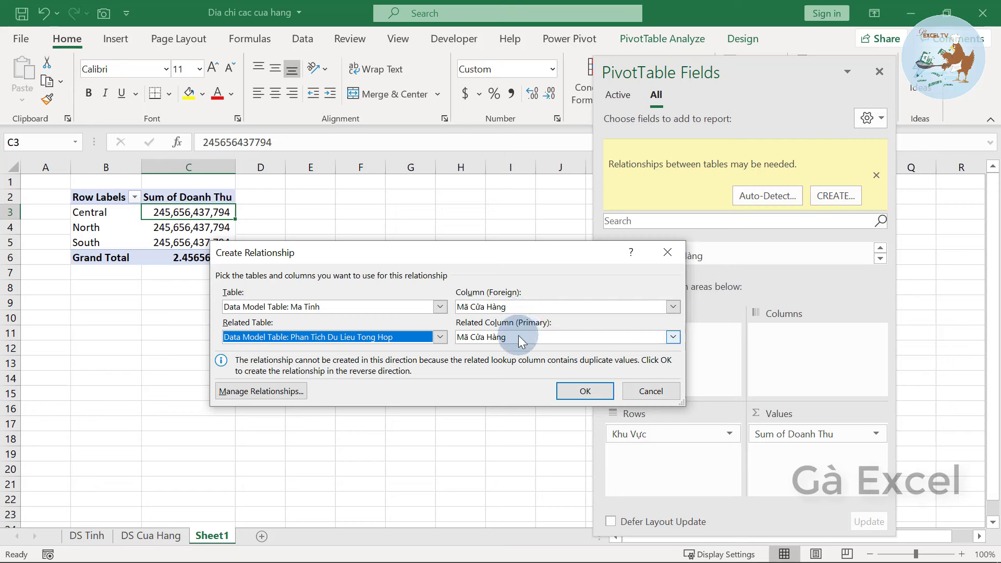
Step: Confirm the Mã Cửa Hàng relationship, then add Chi Phí to Values and Năm to Columns
click(579, 391)
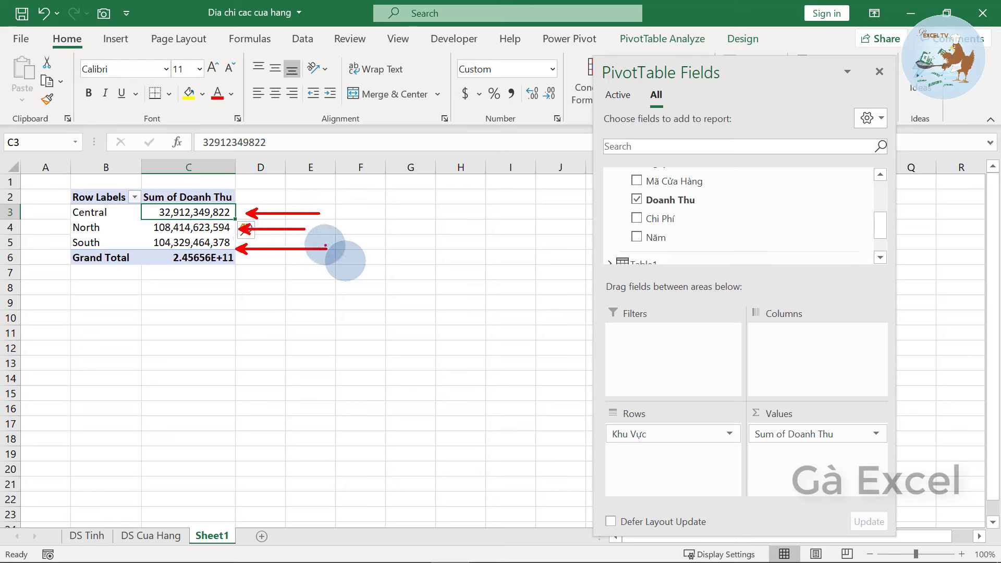
drag(659, 218, 803, 449)
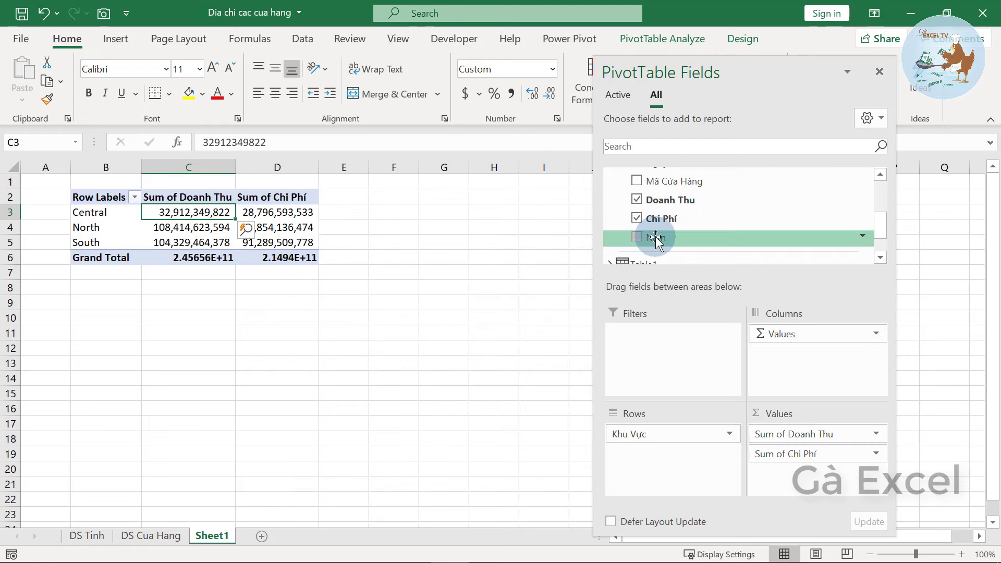
drag(656, 237, 775, 357)
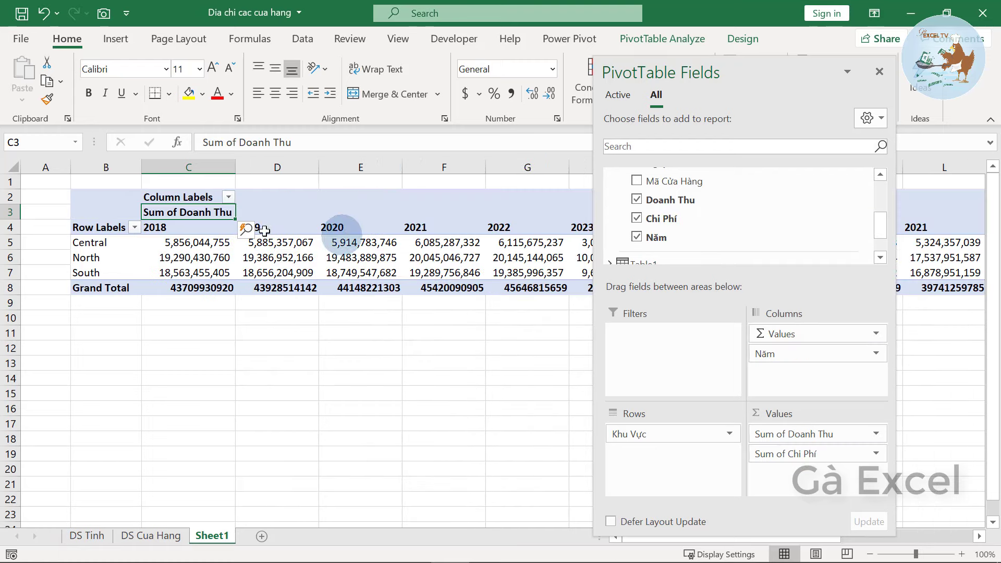
click(287, 220)
click(337, 223)
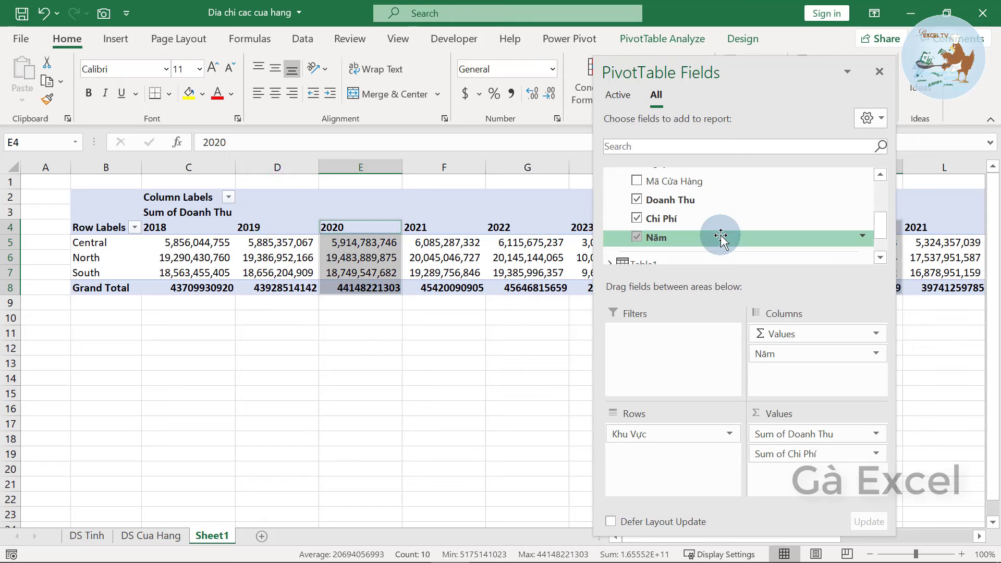
Step: Remove Chi Phí from Values, leaving regional Sum of Doanh Thu across years 2018–2023
drag(752, 75, 457, 84)
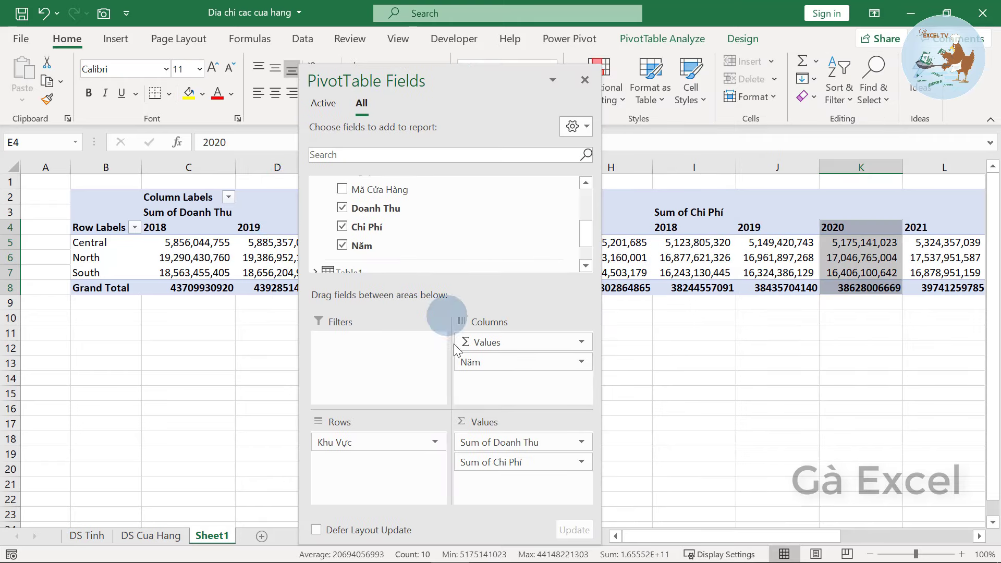
drag(482, 462, 225, 433)
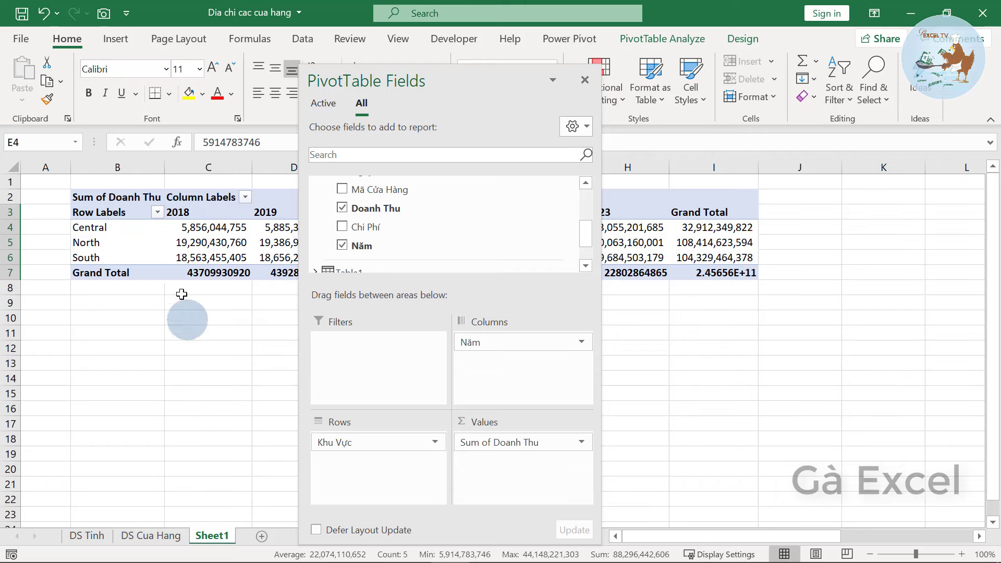
click(201, 237)
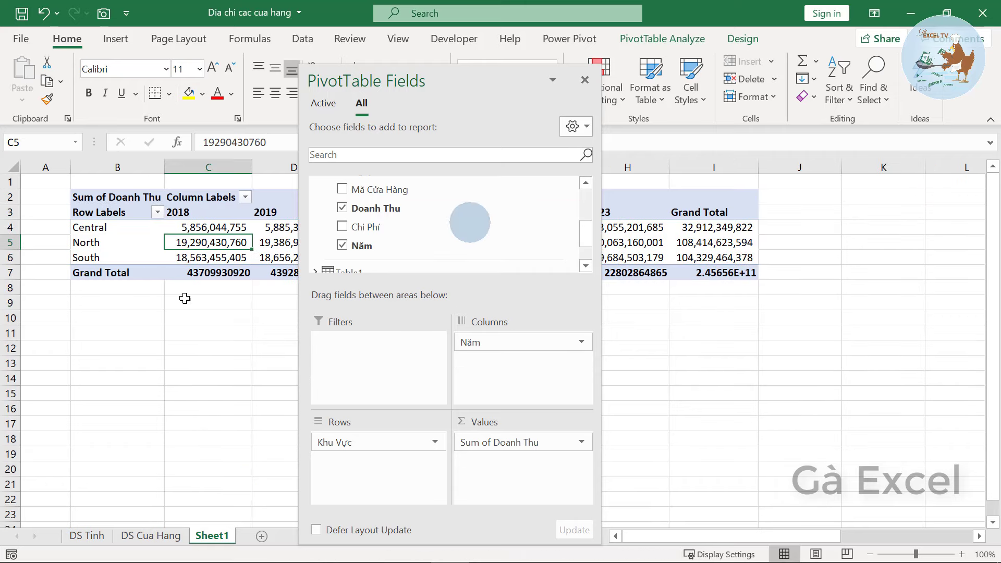
drag(503, 94, 434, 115)
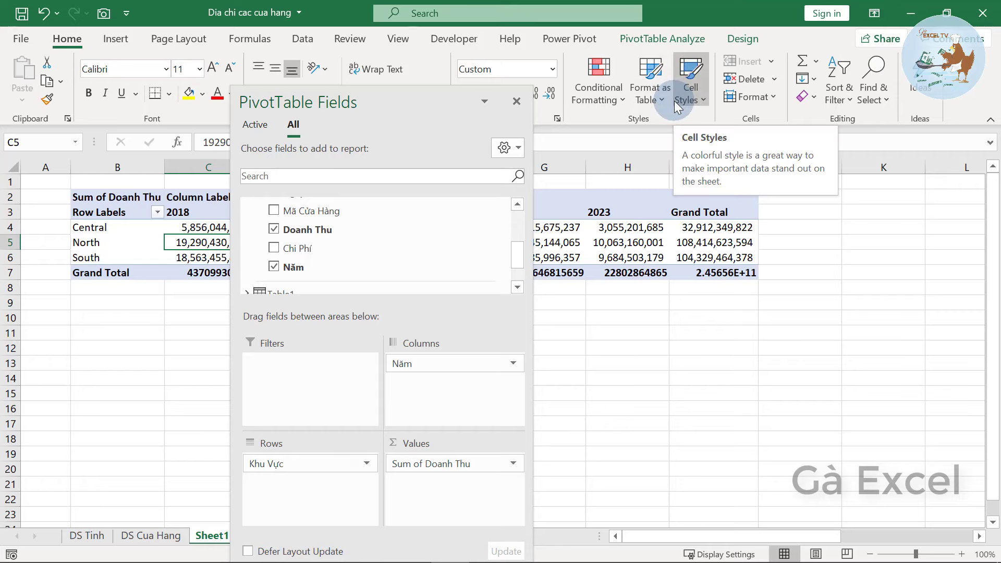
Step: Insert a Stacked Column PivotChart of Sum of Doanh Thu for each region, split by Năm
click(662, 39)
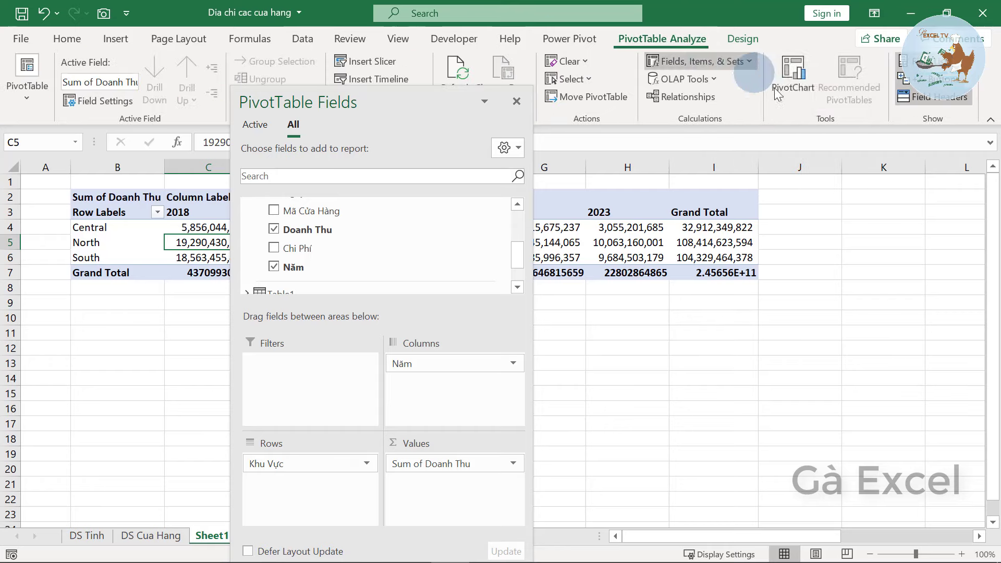
click(791, 90)
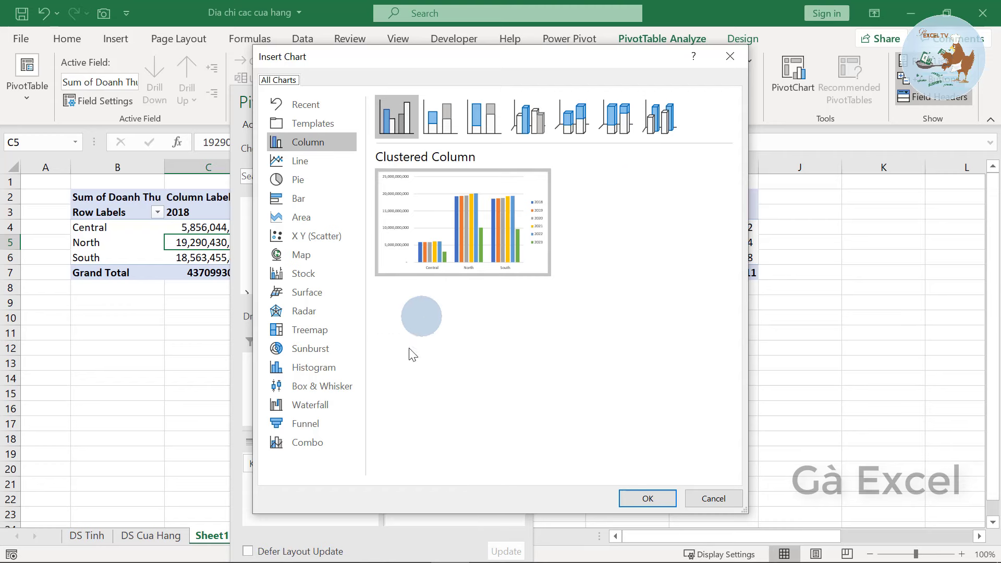
click(324, 143)
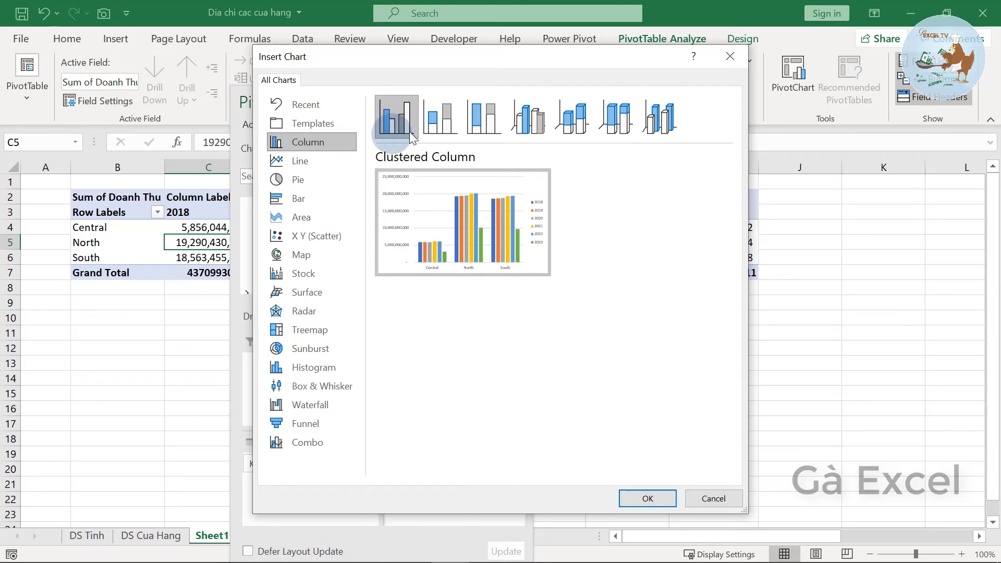
click(444, 120)
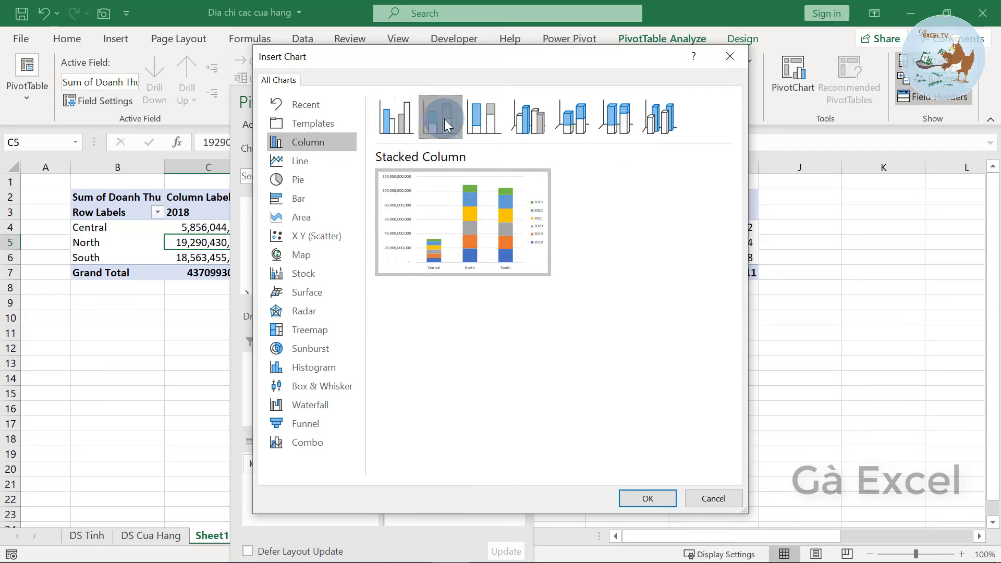
click(646, 497)
drag(393, 104, 140, 67)
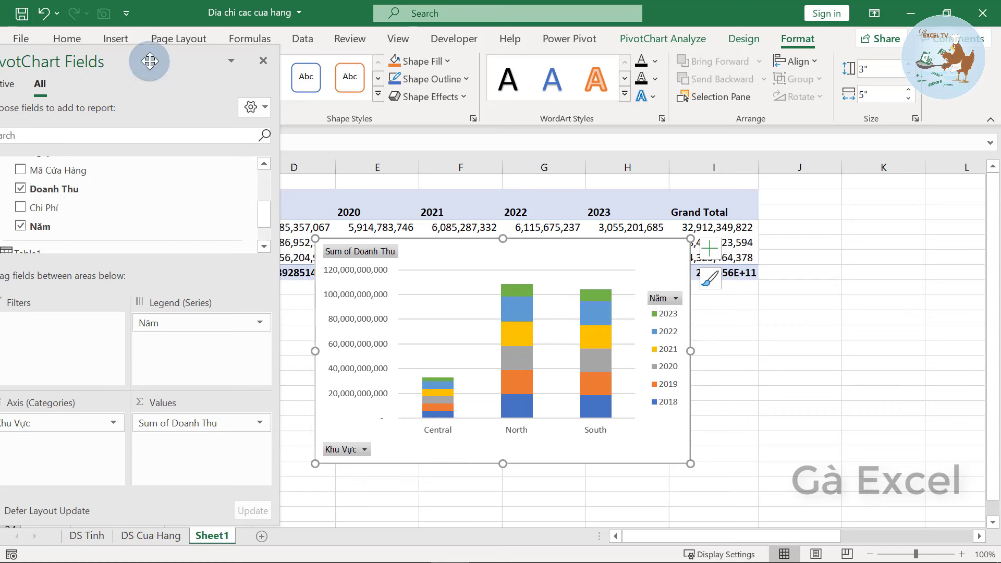
mouse_move(149, 67)
mouse_down()
mouse_move(176, 60)
mouse_move(659, 265)
mouse_up()
click(208, 212)
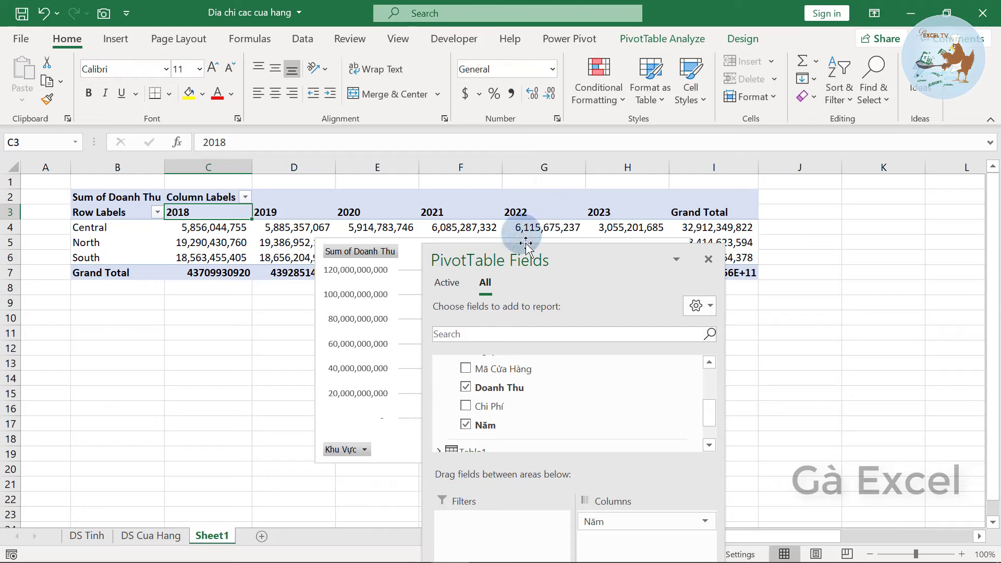
Step: Rearrange the pivot fields to show Sum of Doanh Thu and Chi Phí per region, and move the chart left
drag(523, 259, 516, 122)
drag(514, 396, 441, 503)
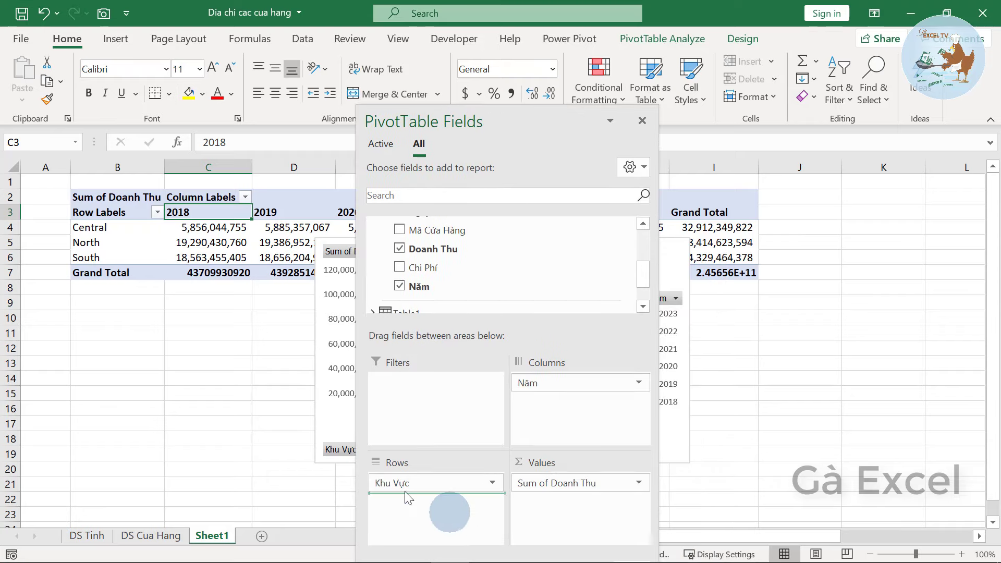
drag(388, 483, 536, 401)
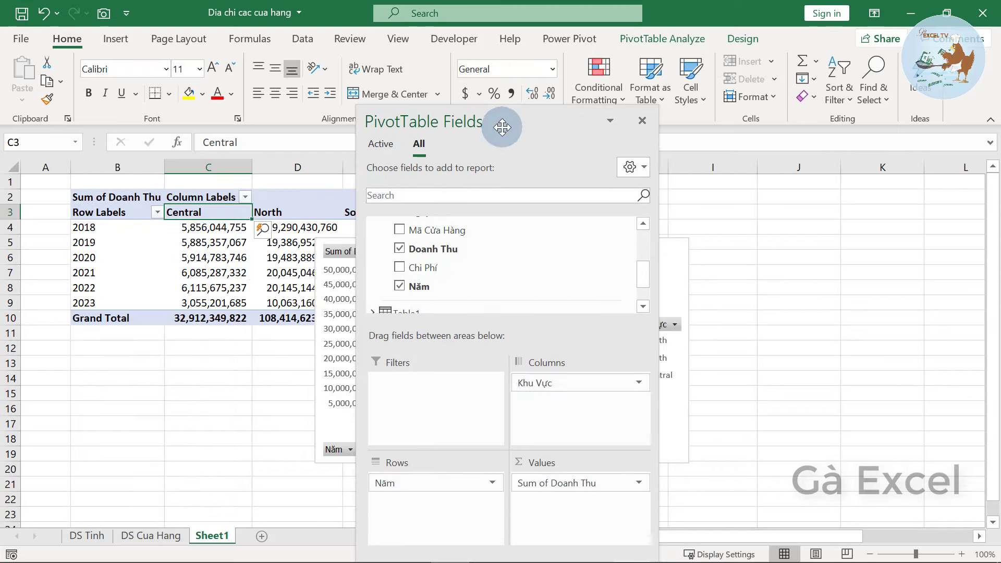
drag(501, 123, 163, 89)
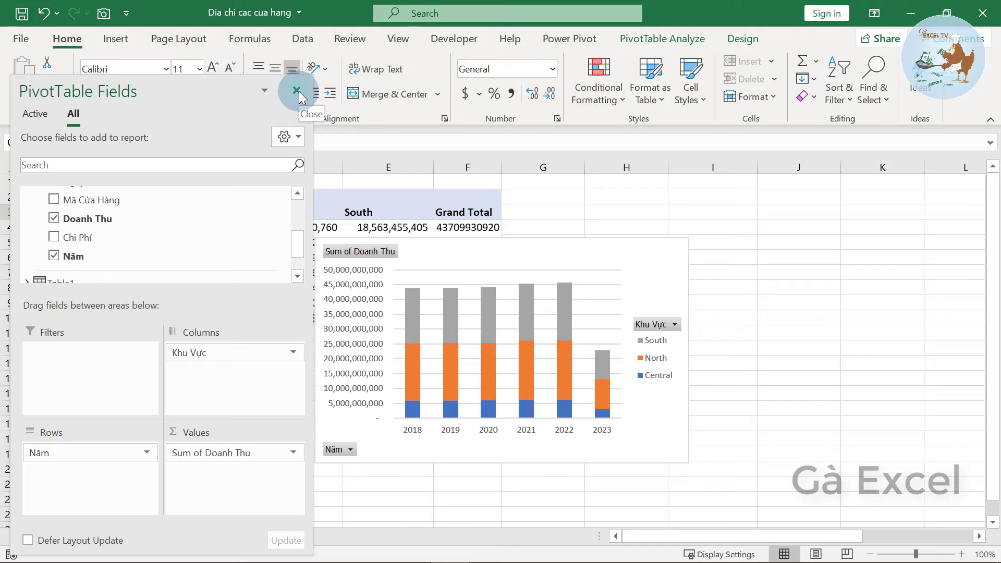
drag(174, 90, 710, 93)
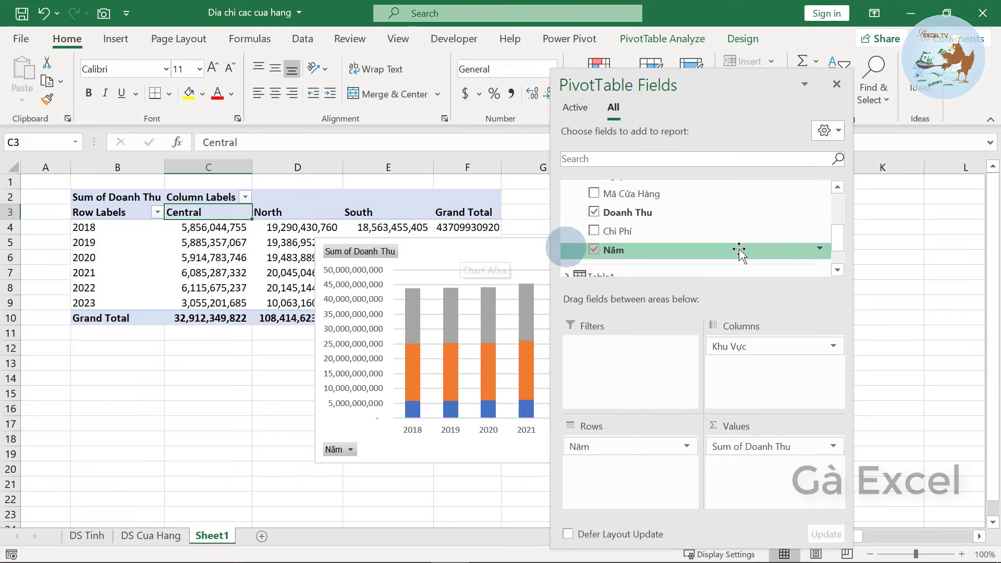
mouse_move(492, 253)
mouse_down()
mouse_move(368, 253)
mouse_move(291, 357)
mouse_up()
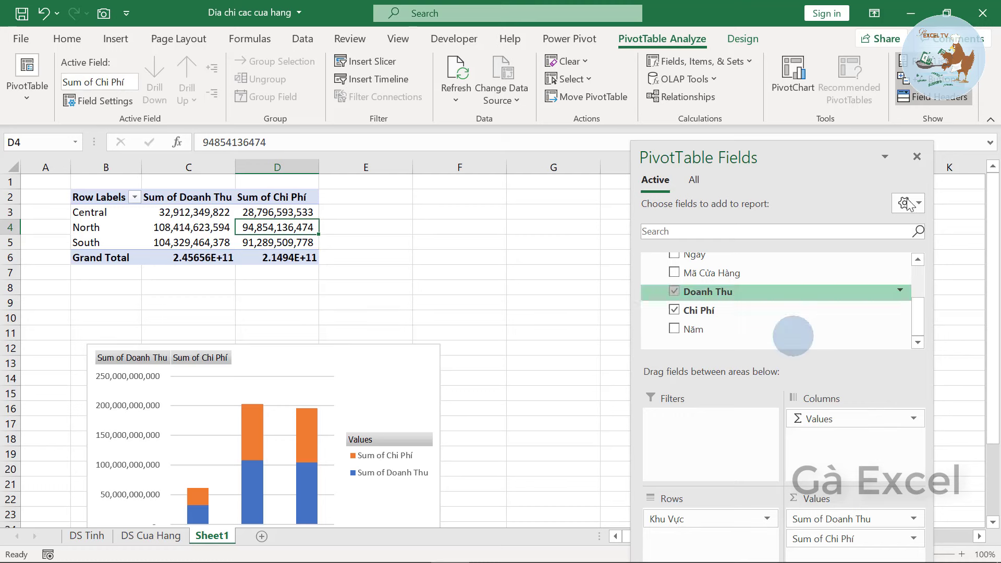
Step: Close the field list and open the Phan Tich Du Lieu Tong Hop query in Power Query Editor
click(922, 159)
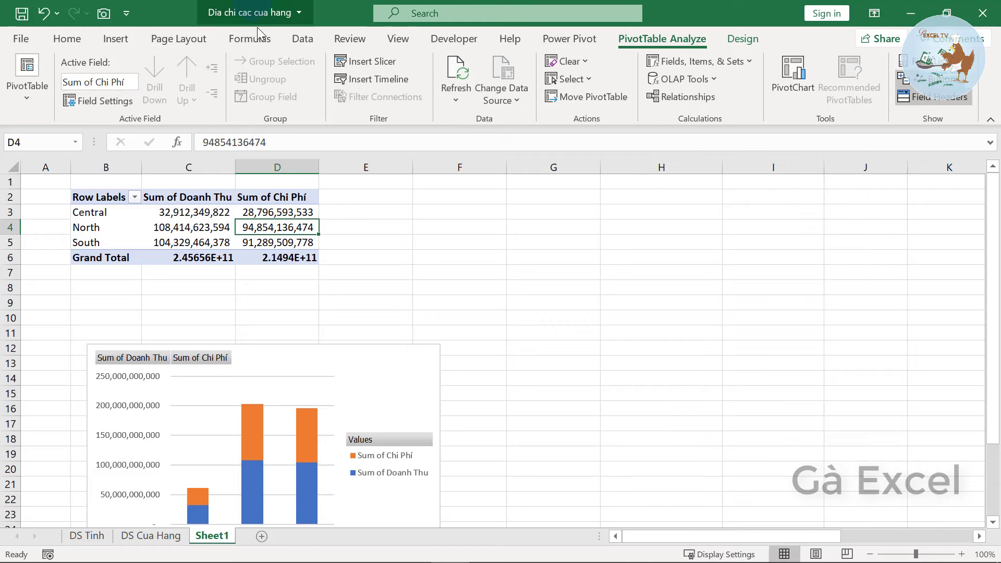
click(307, 37)
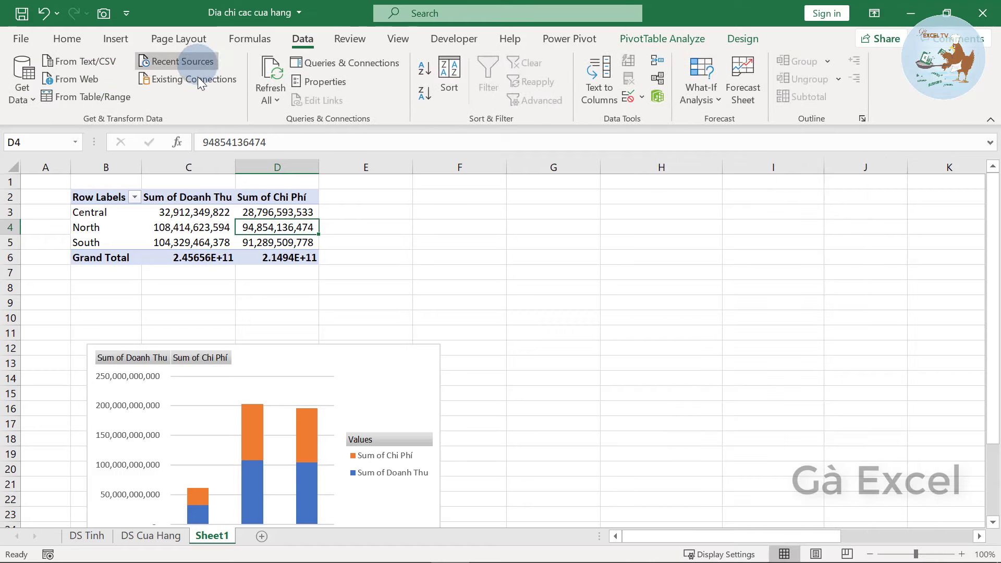
click(349, 64)
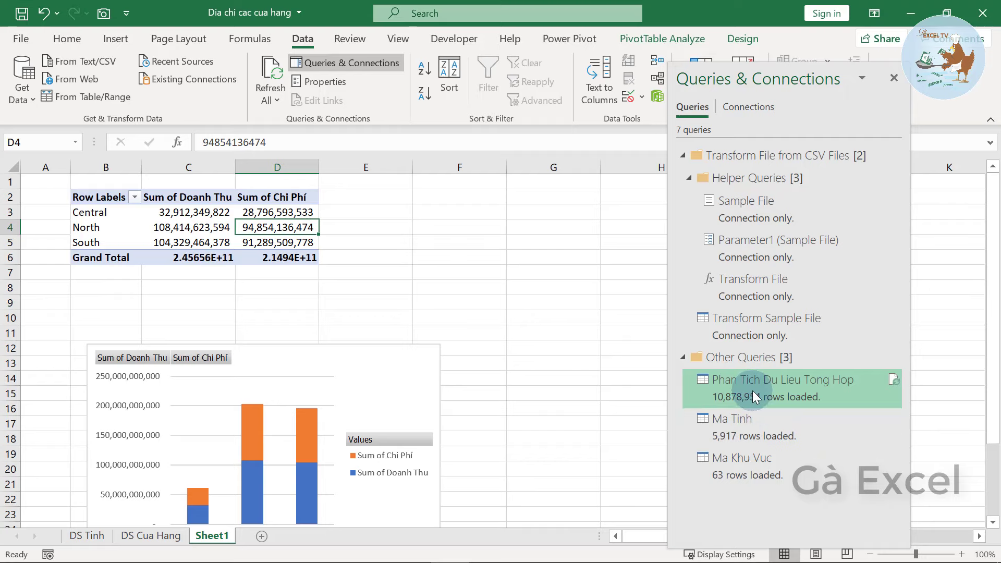
right_click(754, 396)
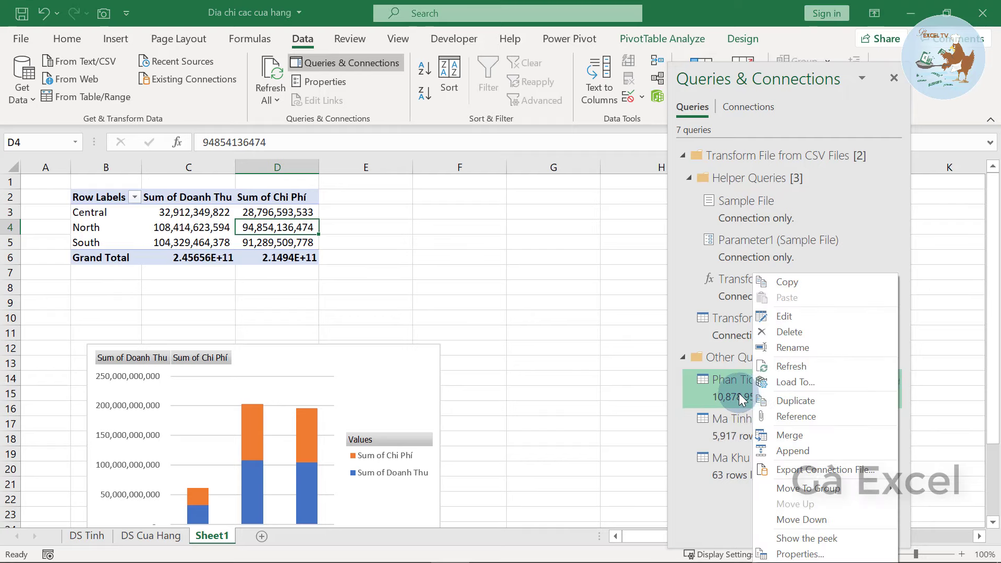
double_click(739, 393)
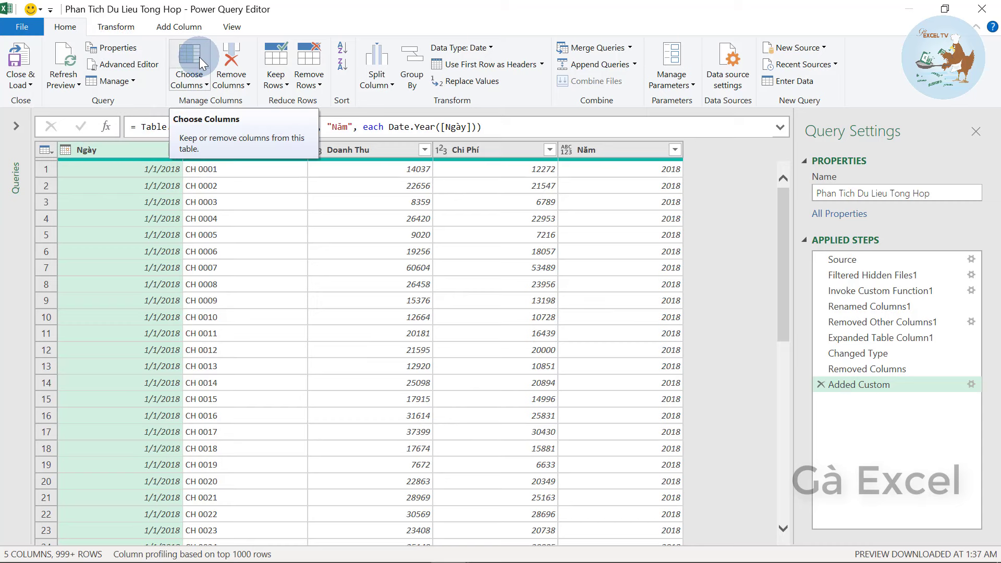
Step: Add a custom column named Lợi Nhuận with the formula [Doanh Thu]-[Chi Phí]
click(192, 29)
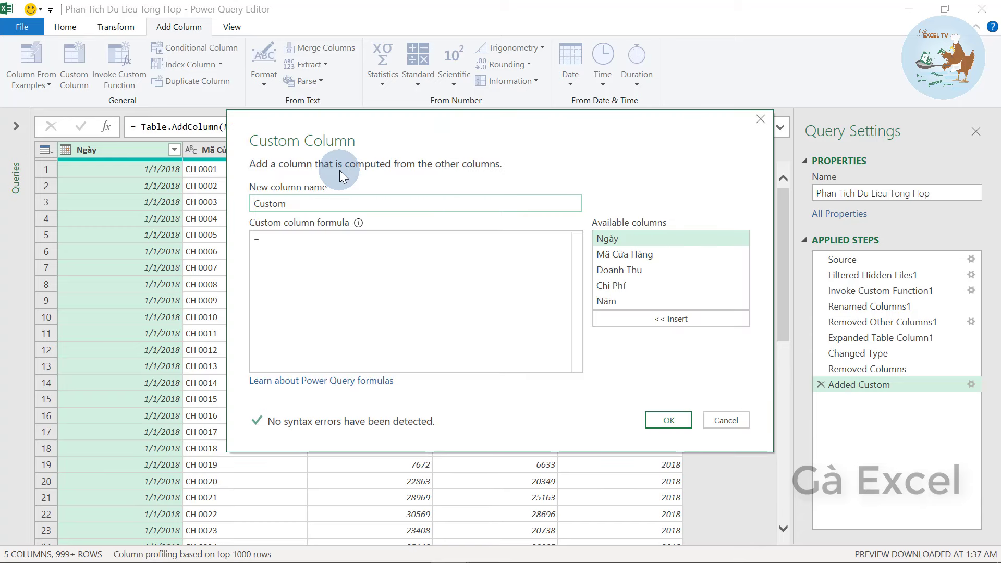
text(L)
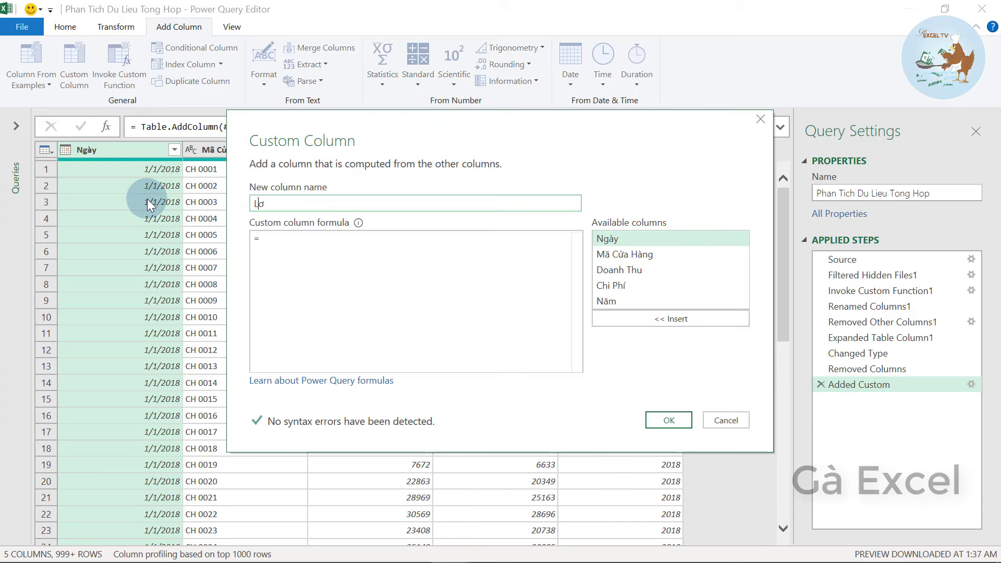
text(ợi Nhua)
text(ận)
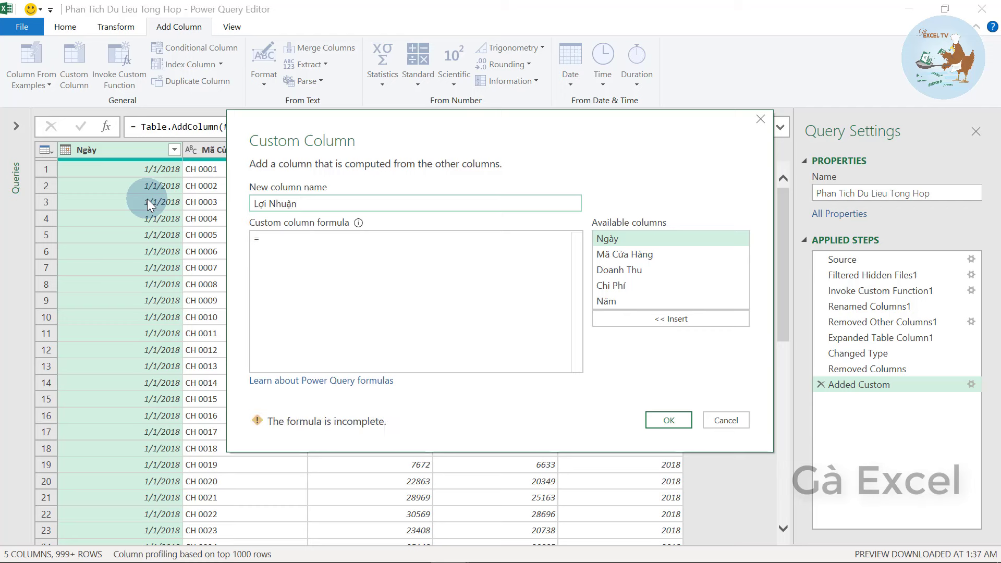
click(304, 245)
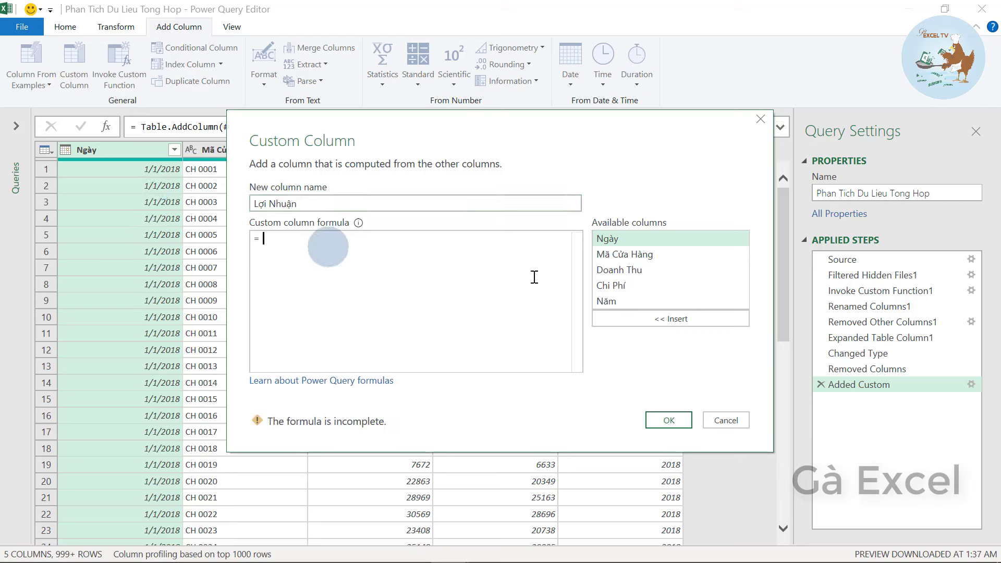
double_click(637, 271)
text(-)
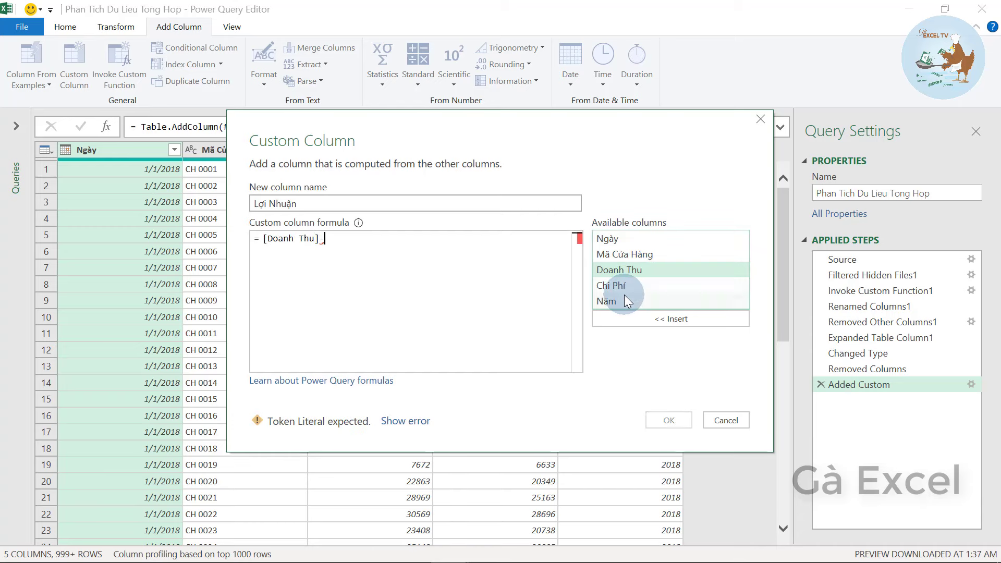
double_click(620, 287)
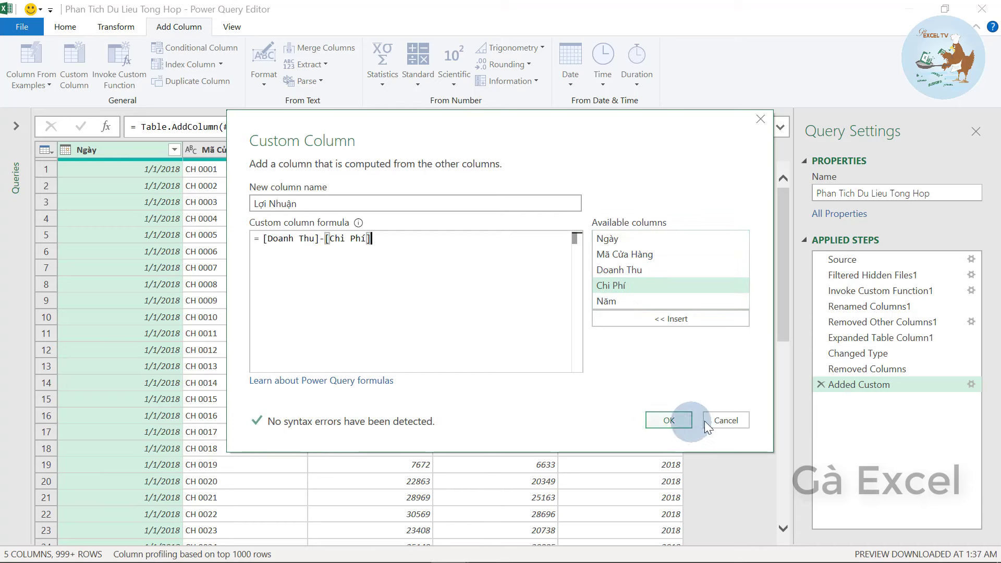
click(672, 420)
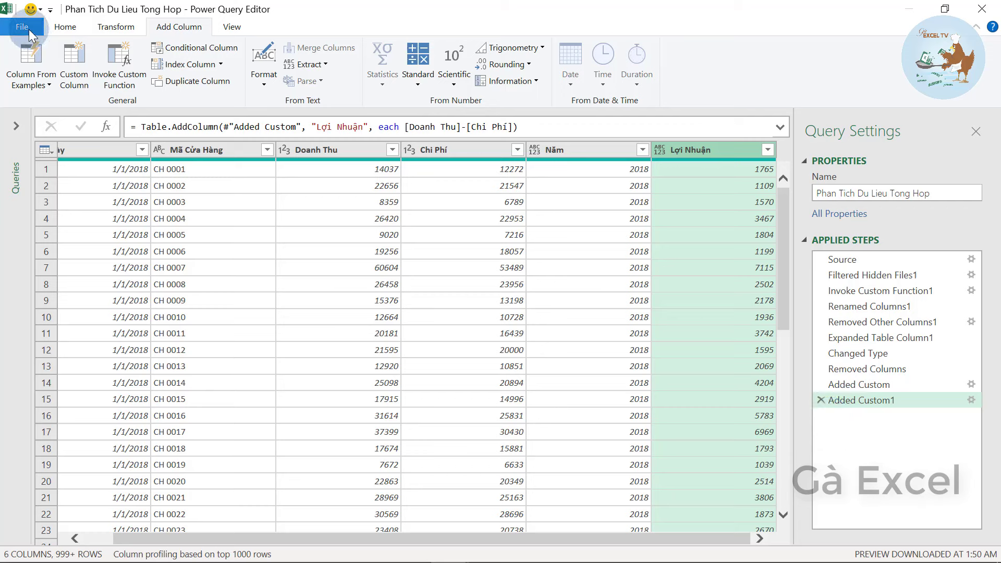
click(60, 31)
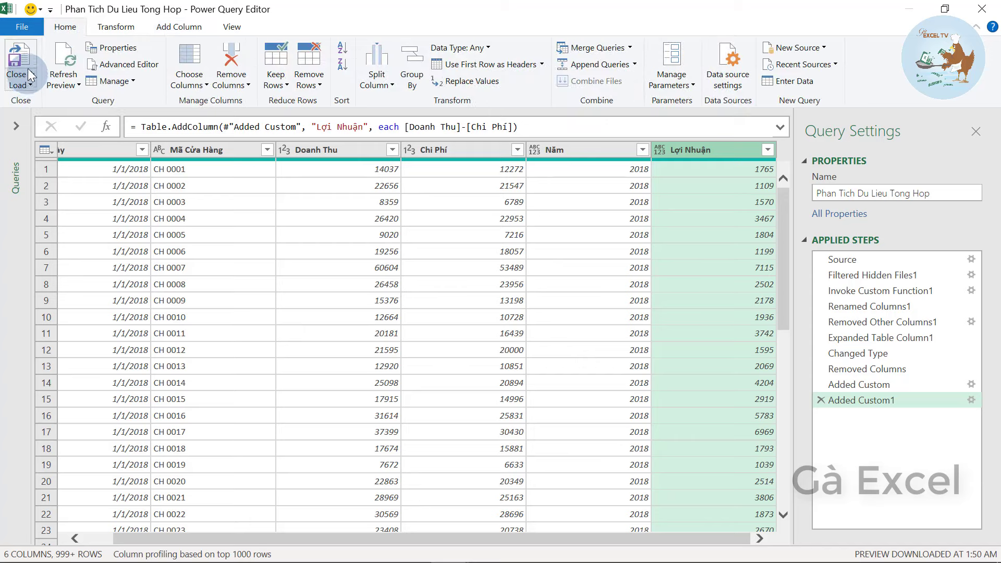
Step: Close & Load the updated query back into the workbook
click(20, 66)
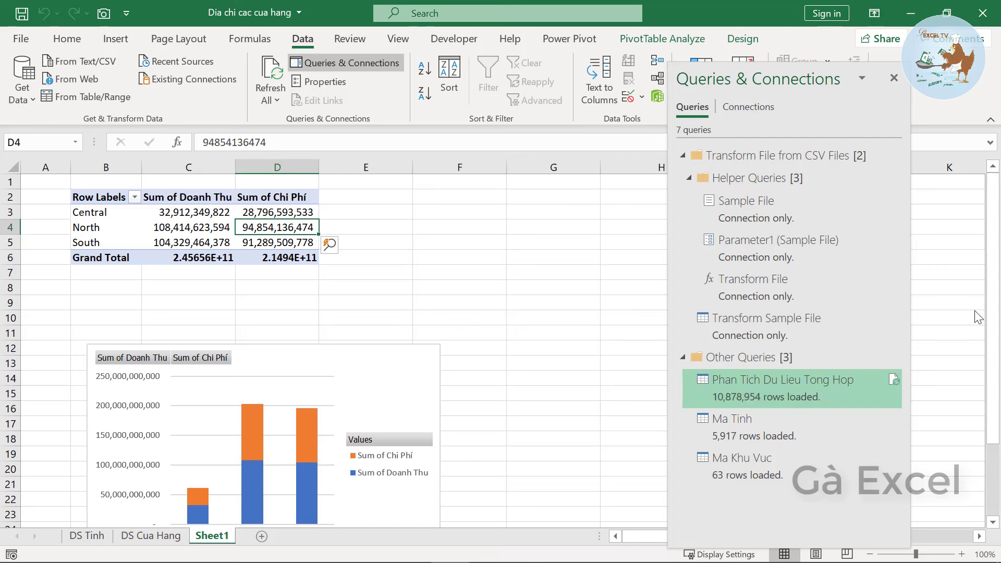
click(480, 322)
click(364, 362)
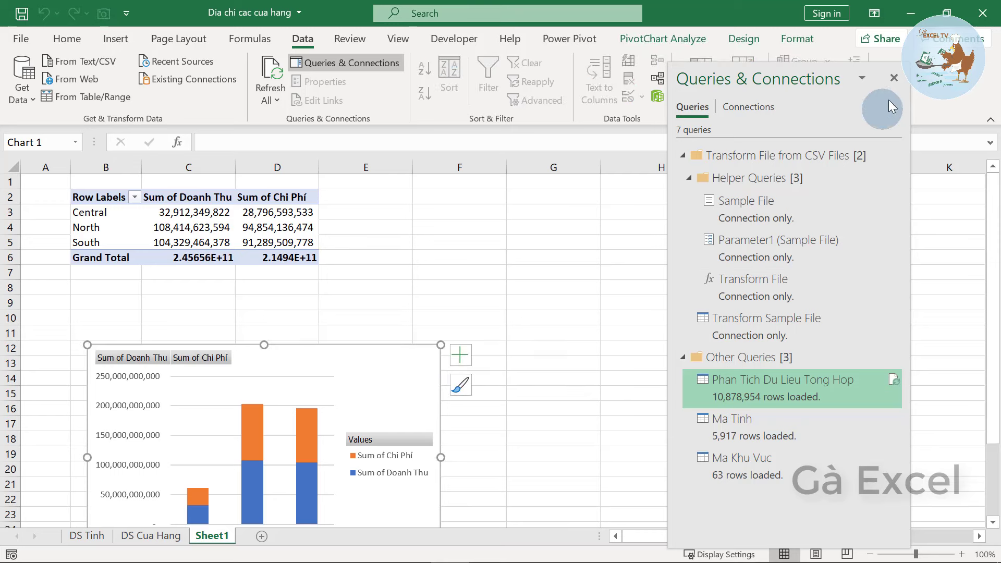
Step: Close the Queries pane and reopen the PivotTable Fields list showing Lợi Nhuận
click(894, 77)
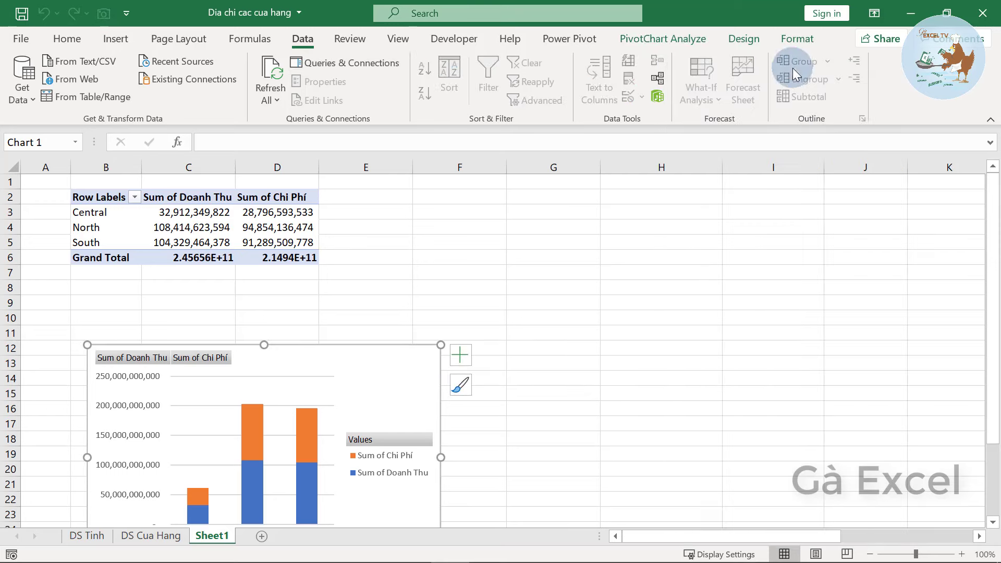
click(276, 228)
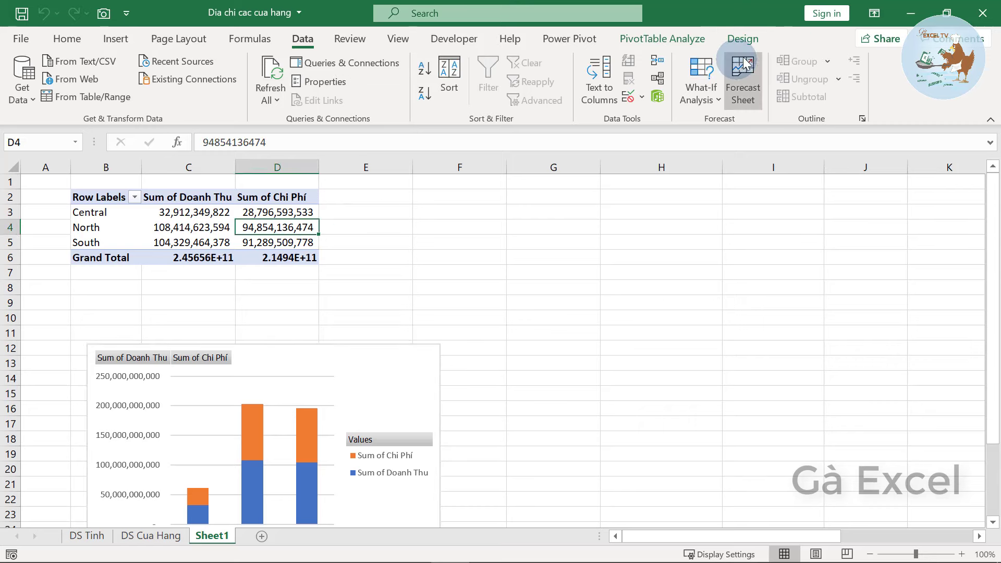
click(662, 38)
click(907, 61)
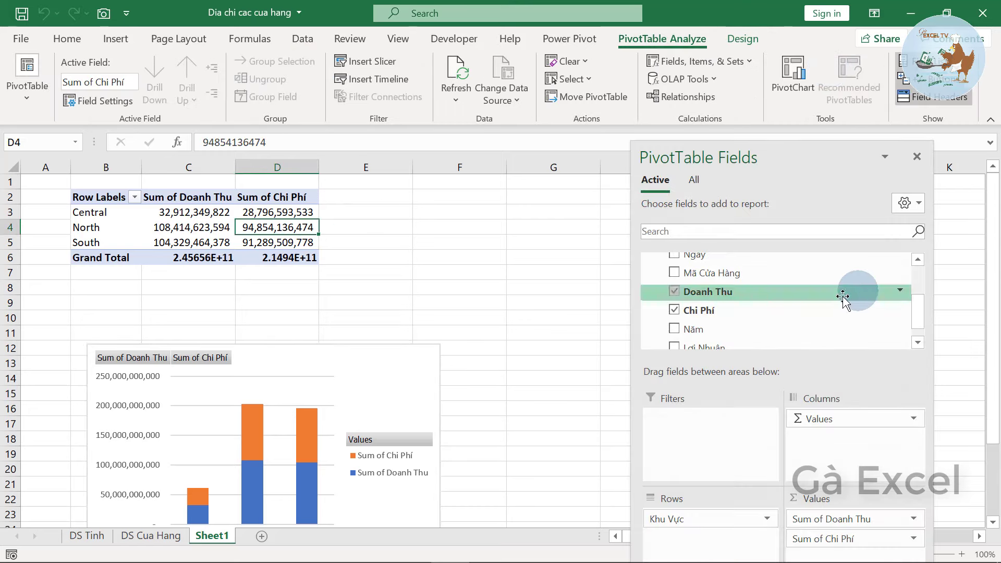
scroll(843, 297, down, 1)
Step: Add Lợi Nhuận to the pivot Values area, where it appears as Count of Lợi Nhuận
mouse_move(710, 329)
mouse_down()
mouse_move(863, 533)
mouse_move(839, 555)
mouse_up()
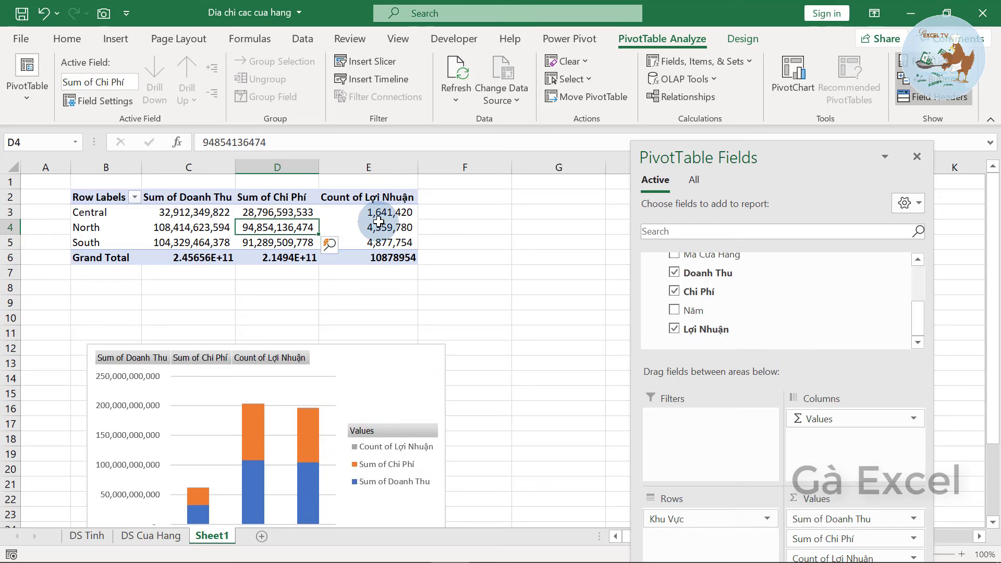
click(378, 221)
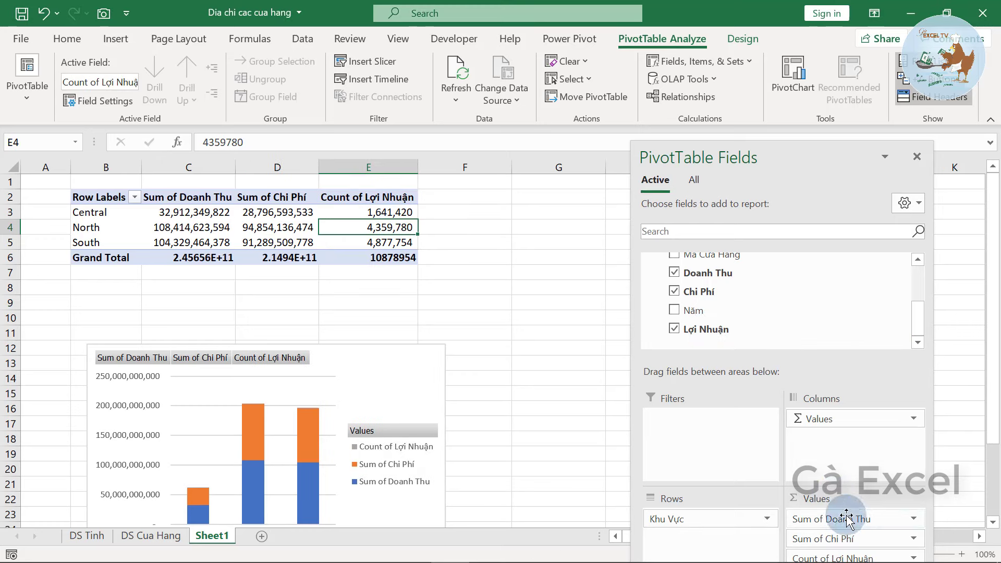
drag(764, 156, 754, 76)
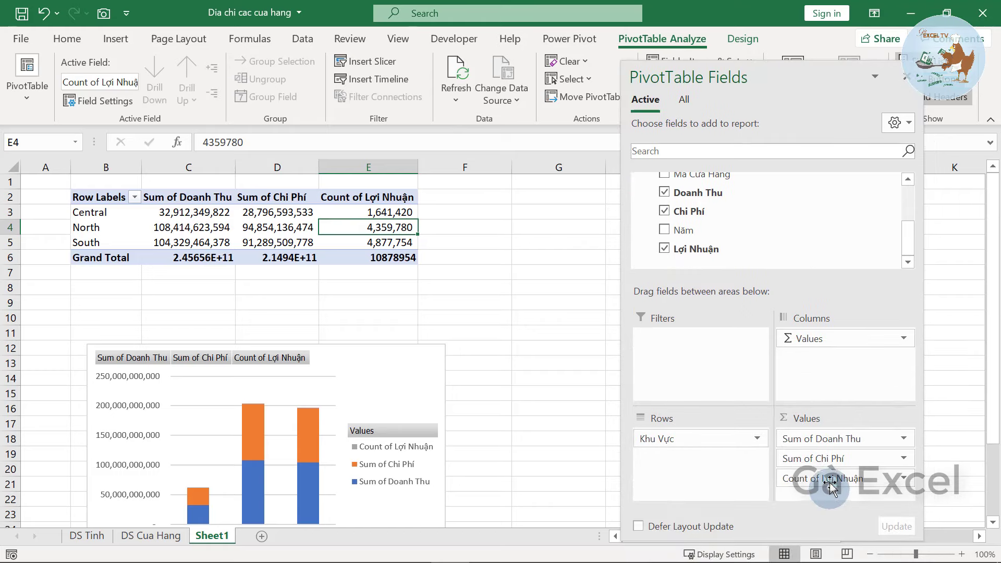
Step: Try summarizing Lợi Nhuận by Sum, then after the text-data error keep Count and close the list
click(829, 485)
click(838, 460)
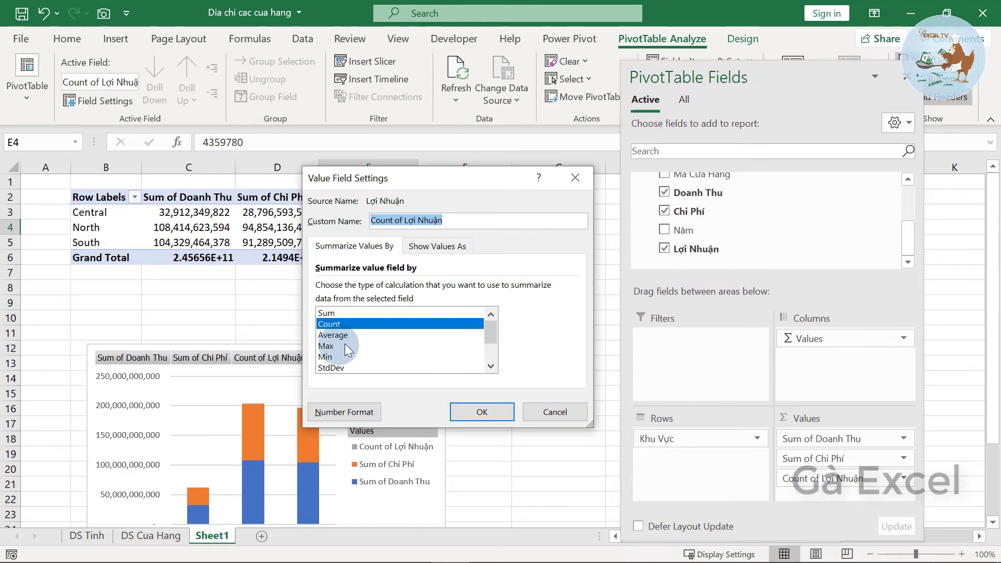
click(326, 313)
click(481, 412)
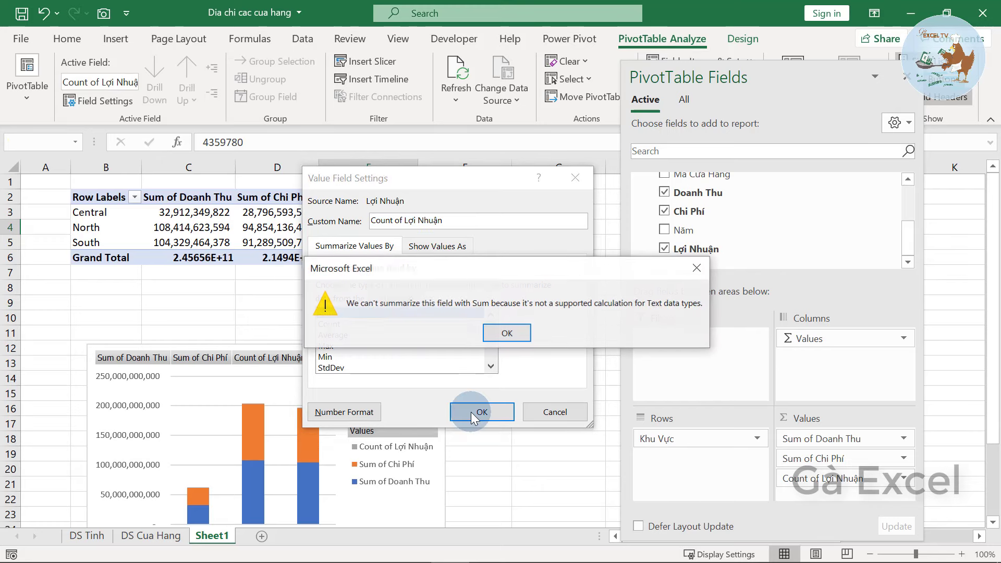
click(497, 337)
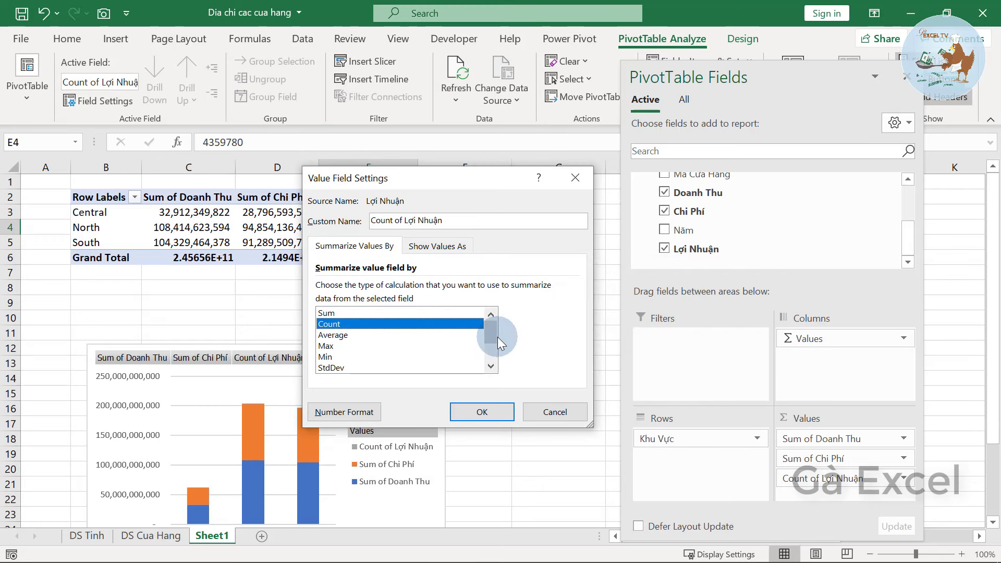
click(482, 413)
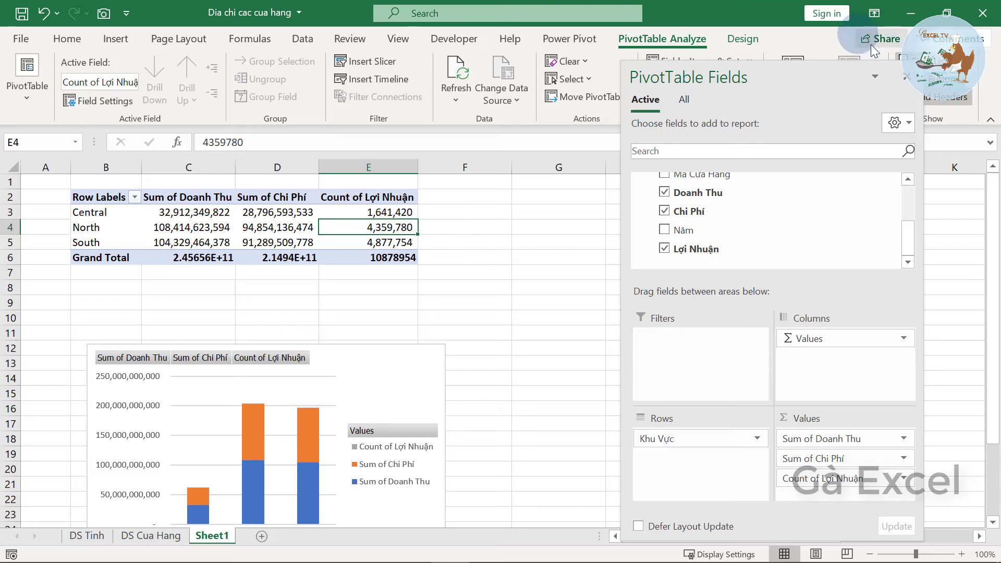
click(909, 76)
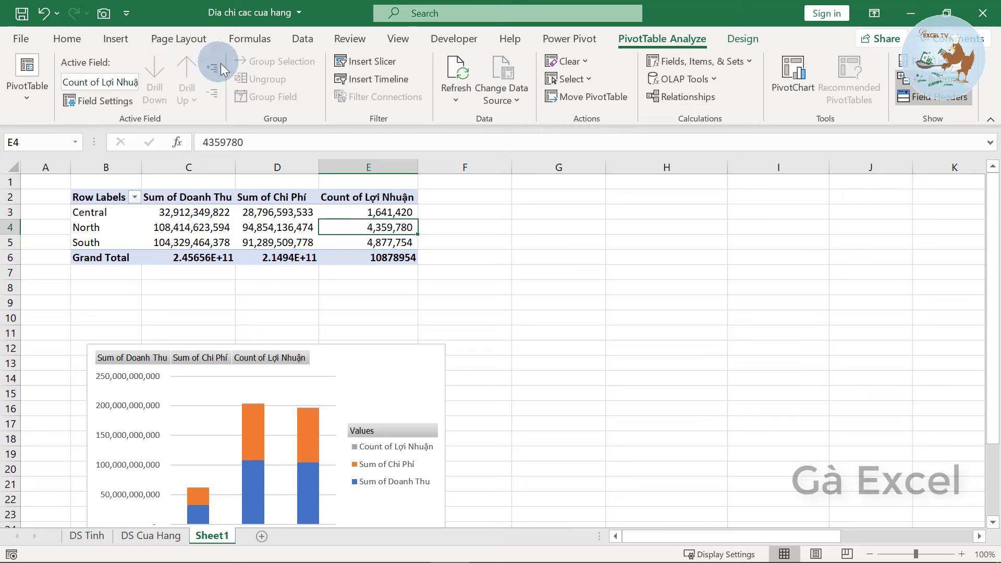
Step: Reopen the Phan Tich Du Lieu Tong Hop query in Power Query Editor
click(315, 40)
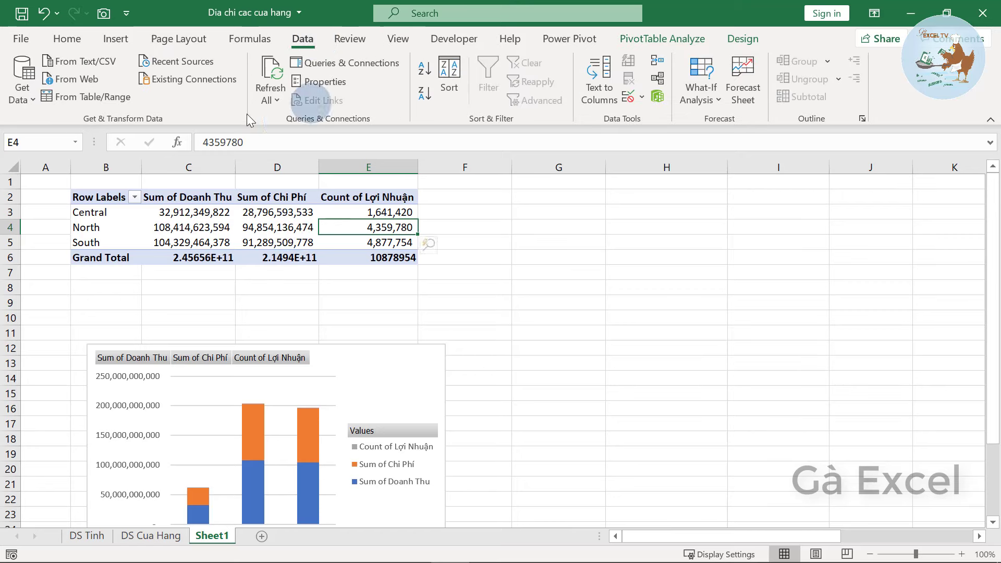
click(344, 63)
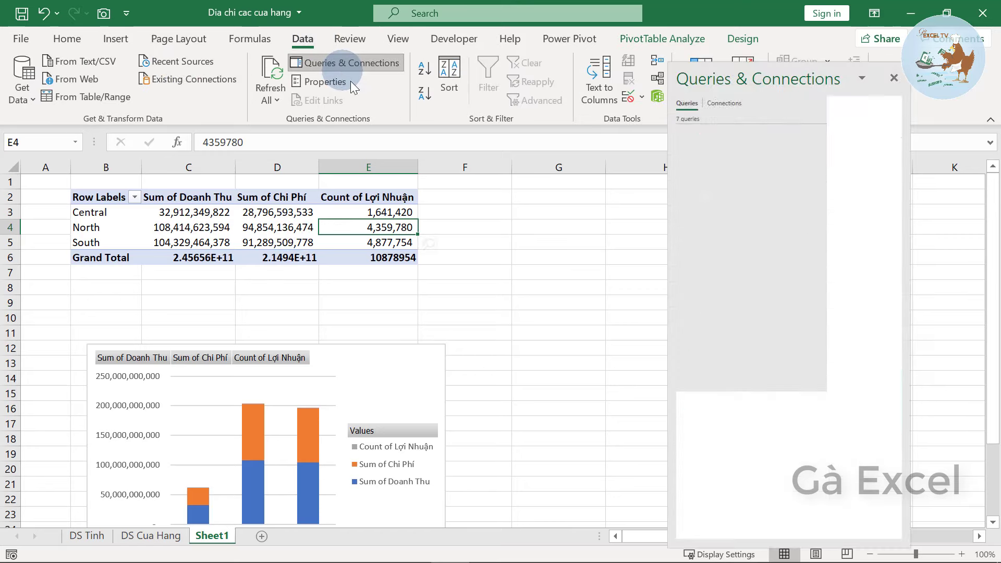
double_click(734, 400)
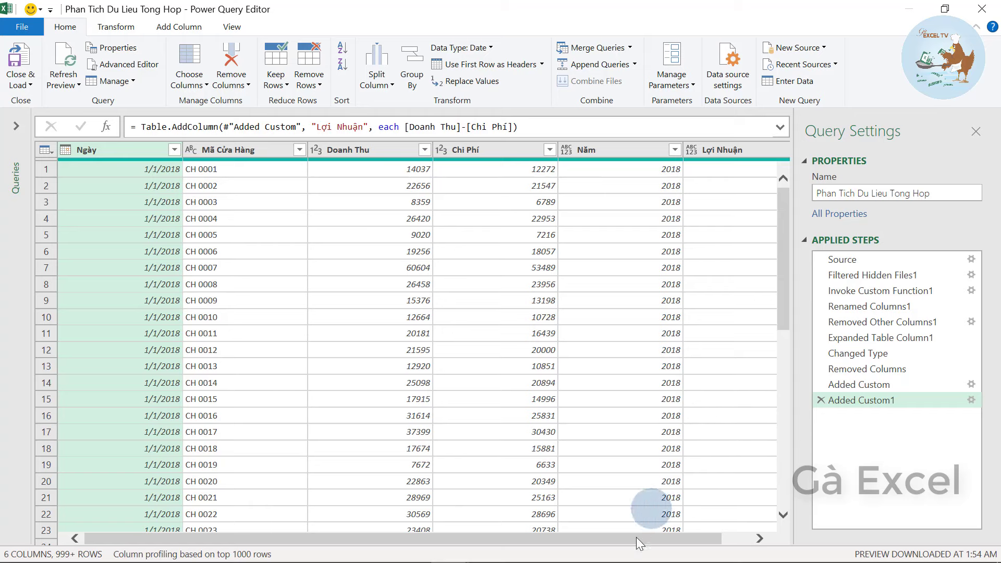
Step: Change Lợi Nhuận's data type to Whole Number, replacing the type step, and Close & Load
drag(638, 541, 670, 540)
click(661, 155)
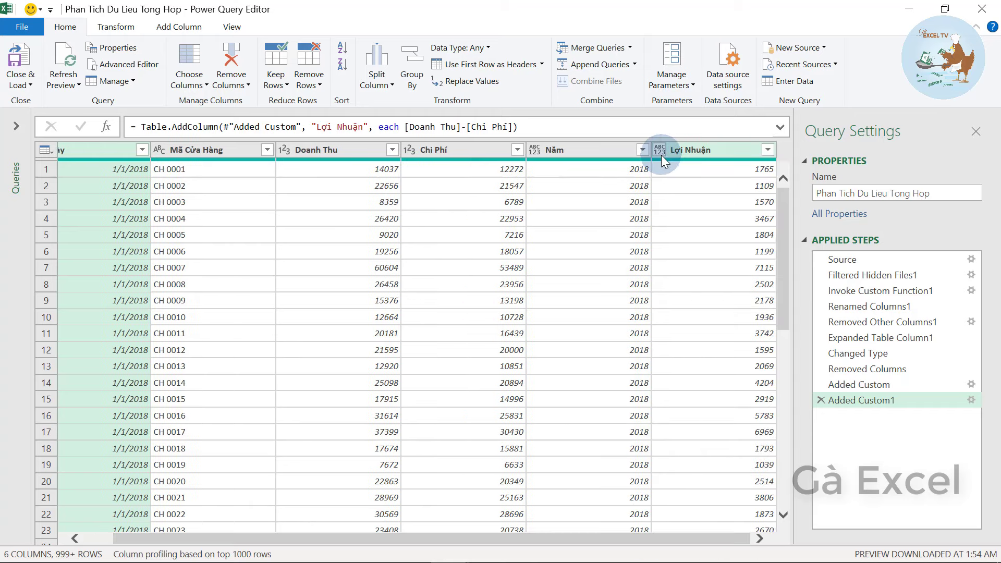
click(661, 155)
click(691, 184)
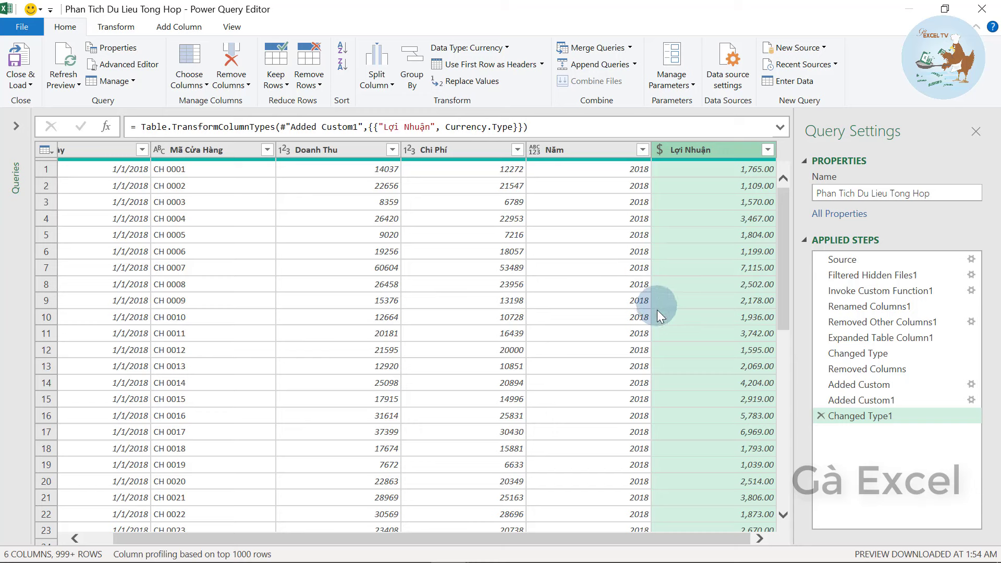
click(660, 150)
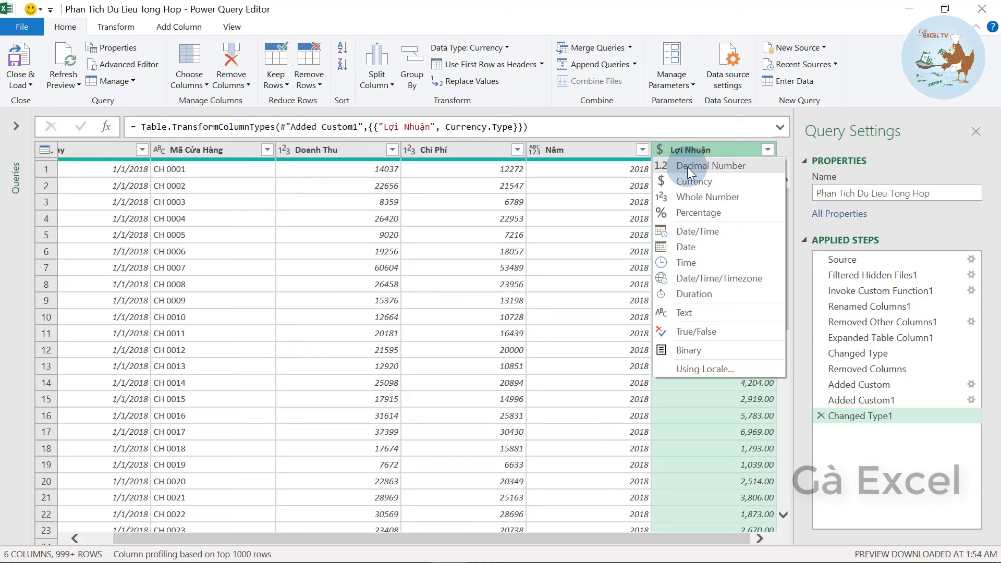
click(688, 198)
click(479, 330)
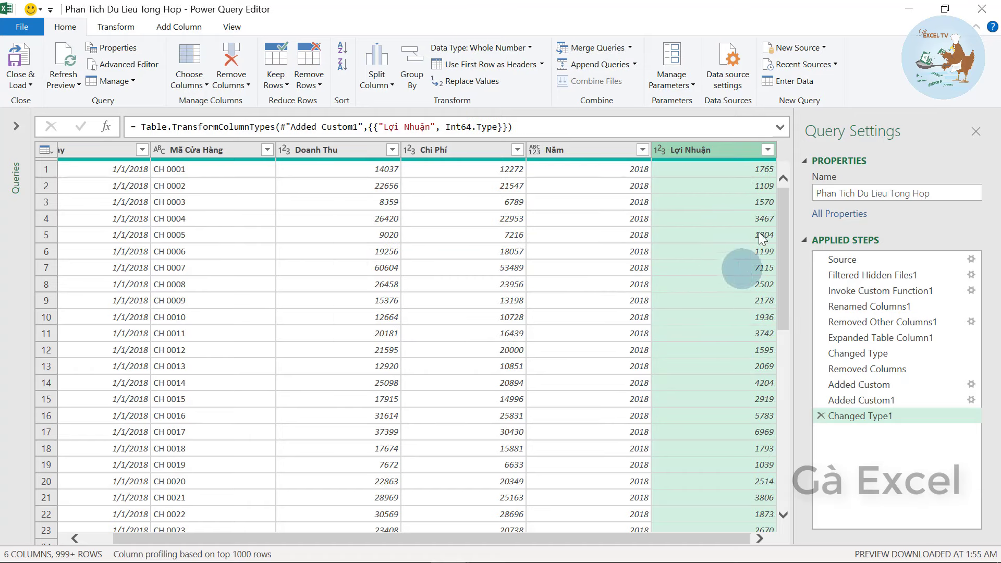
click(27, 63)
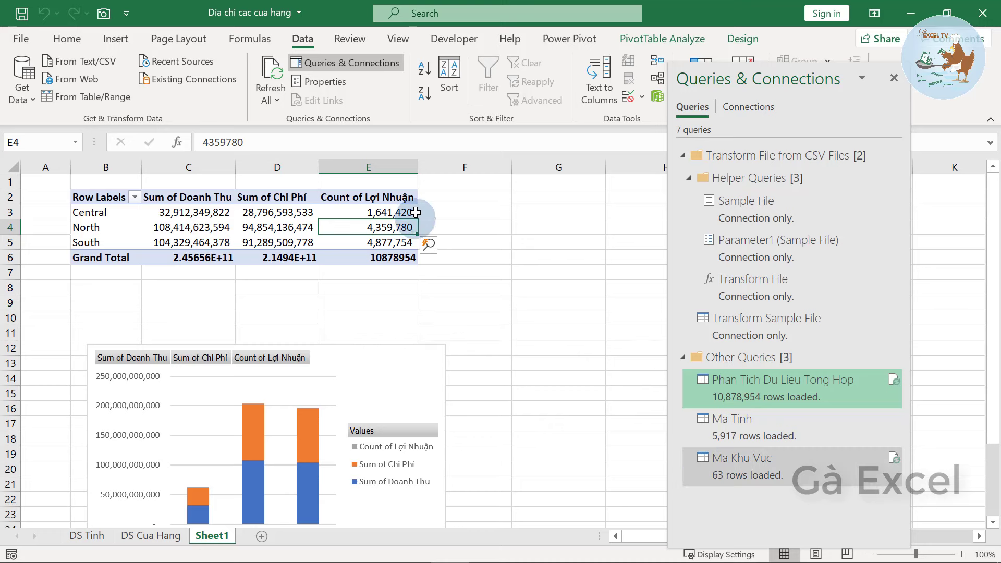
Step: Switch Count of Lợi Nhuận to Sum of Lợi Nhuận in Value Field Settings
click(892, 78)
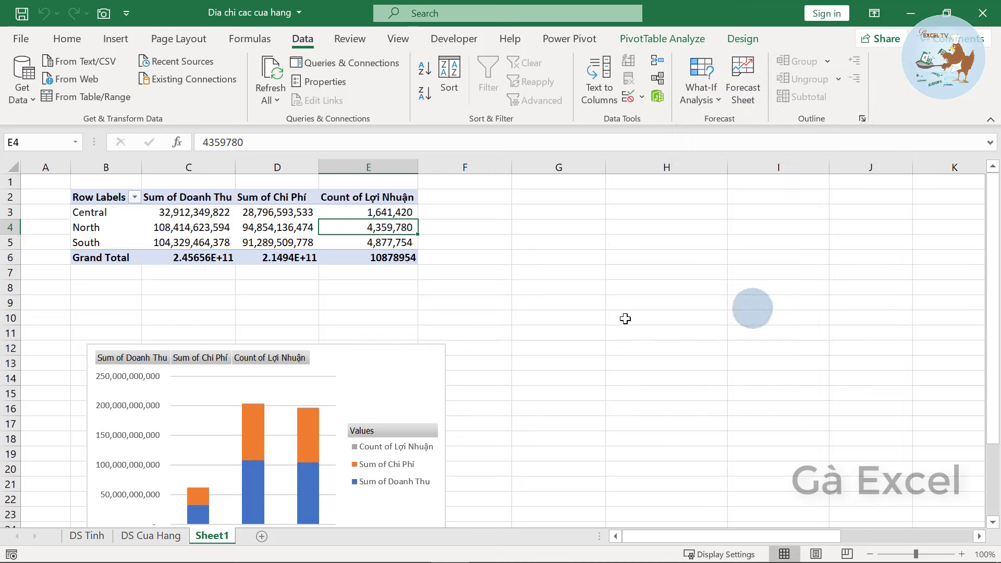
click(385, 213)
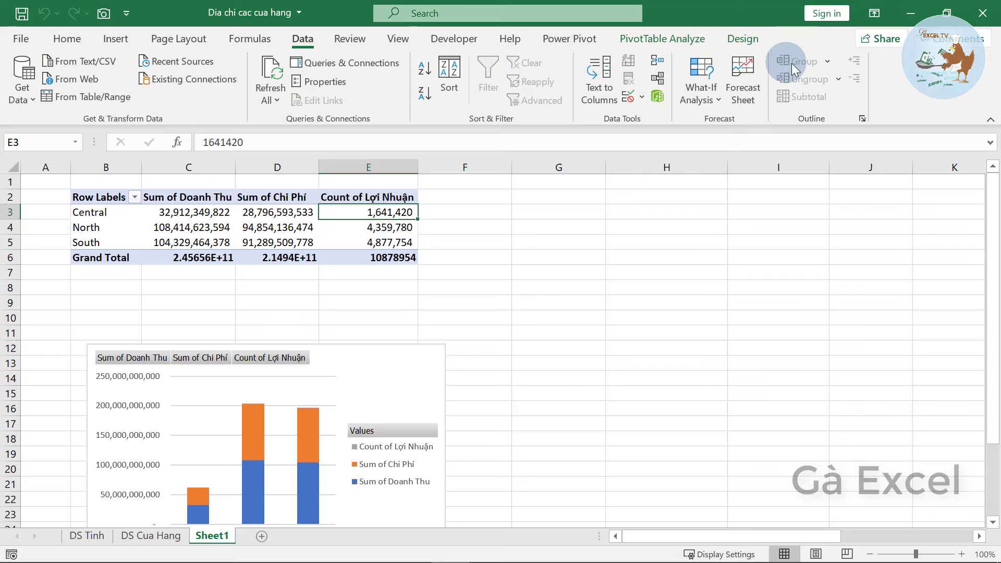
click(662, 39)
click(896, 65)
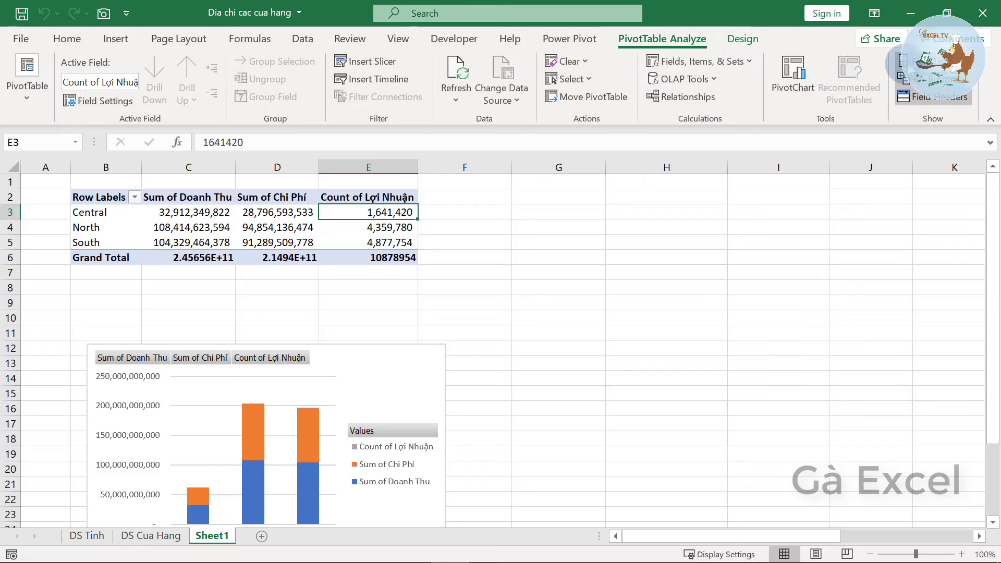
click(824, 478)
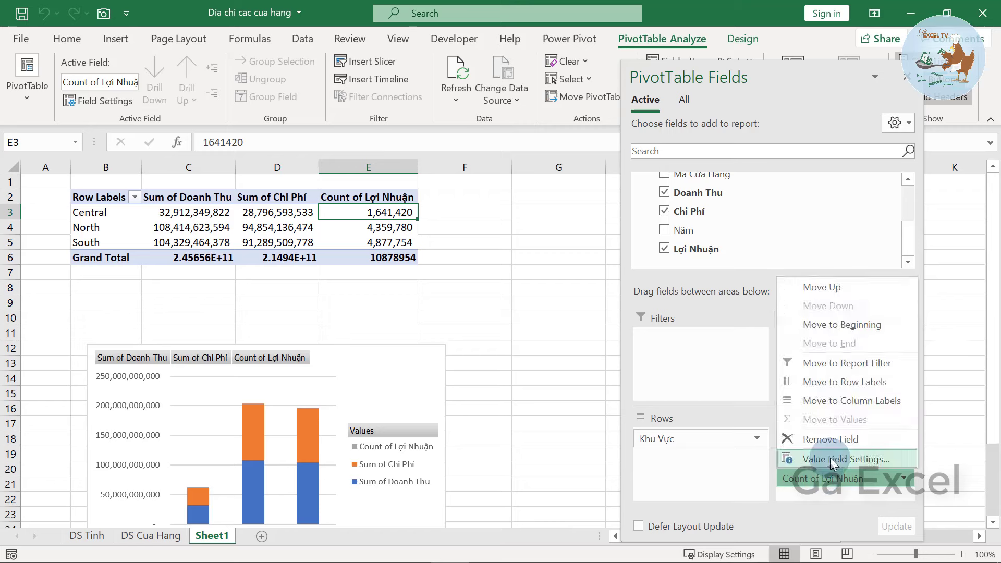
click(830, 456)
click(334, 313)
click(474, 410)
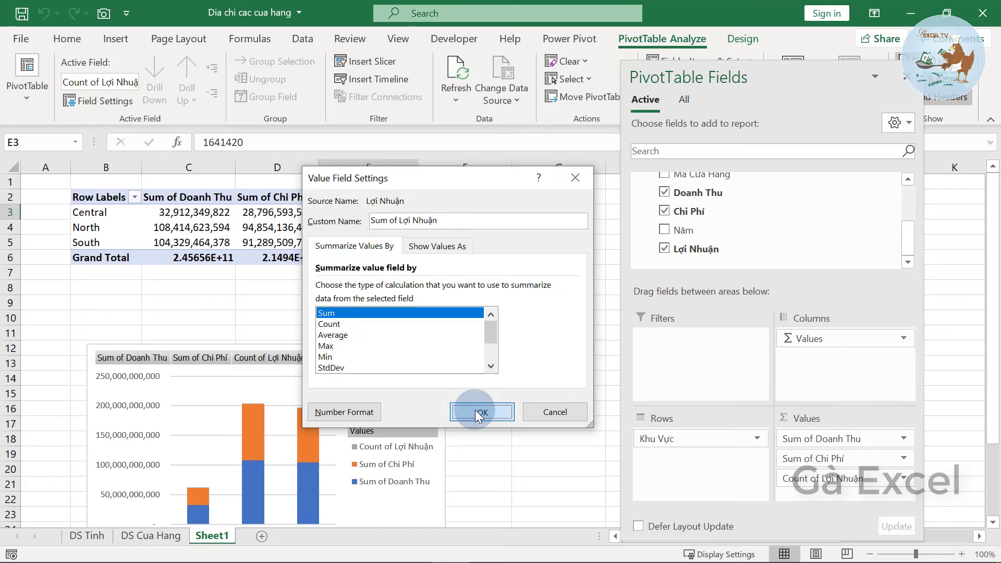
Step: Check the summed profit totals, e.g. North 13,560,487,120, and move the PivotChart up below the table
click(369, 243)
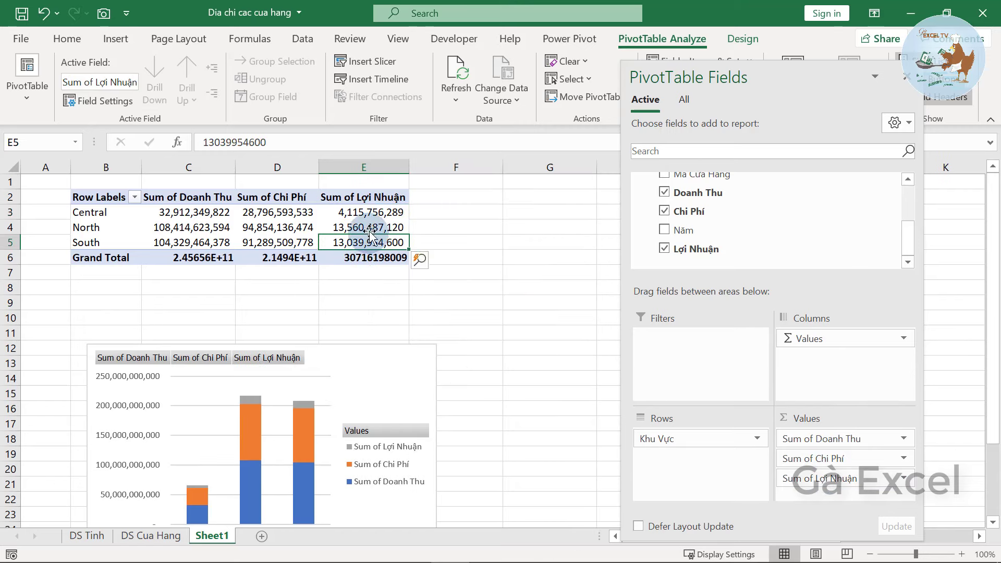
click(369, 227)
click(367, 212)
click(354, 243)
click(359, 228)
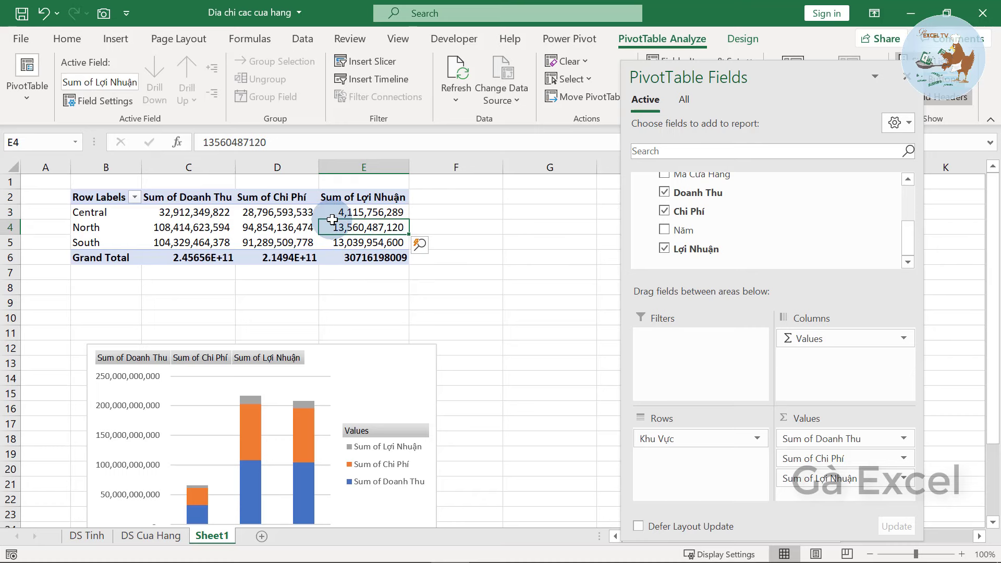
click(180, 212)
click(175, 233)
click(365, 228)
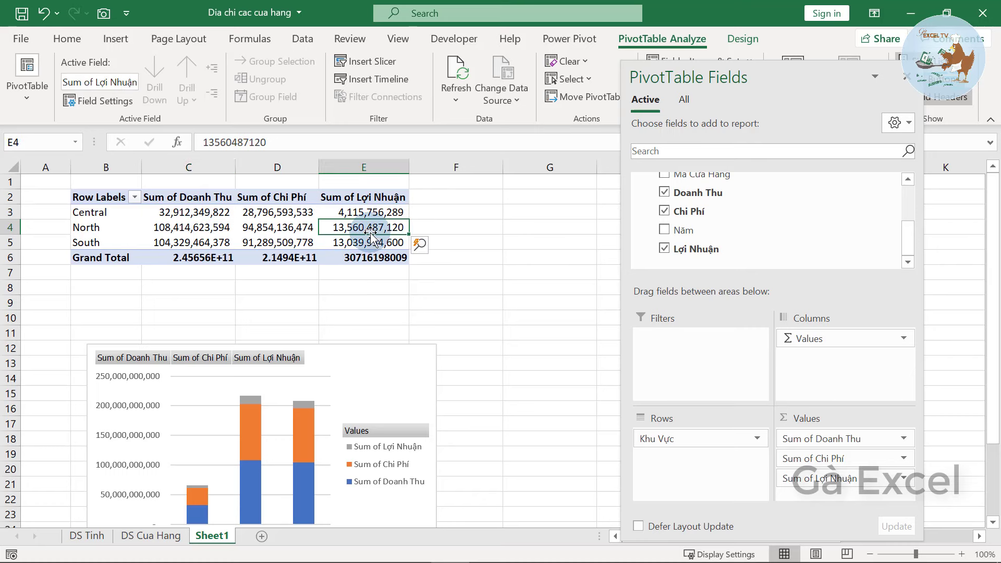
drag(409, 384, 473, 310)
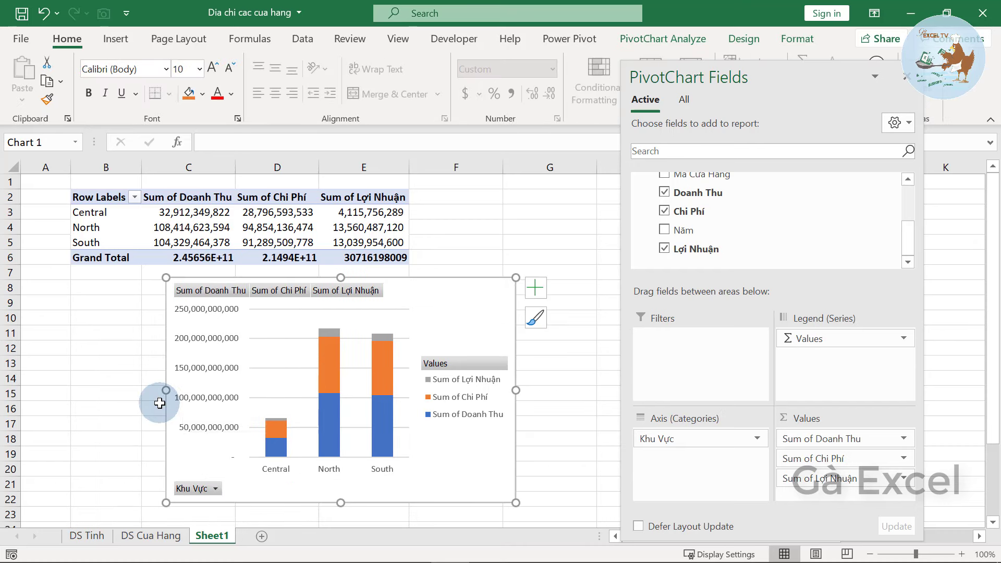
click(258, 232)
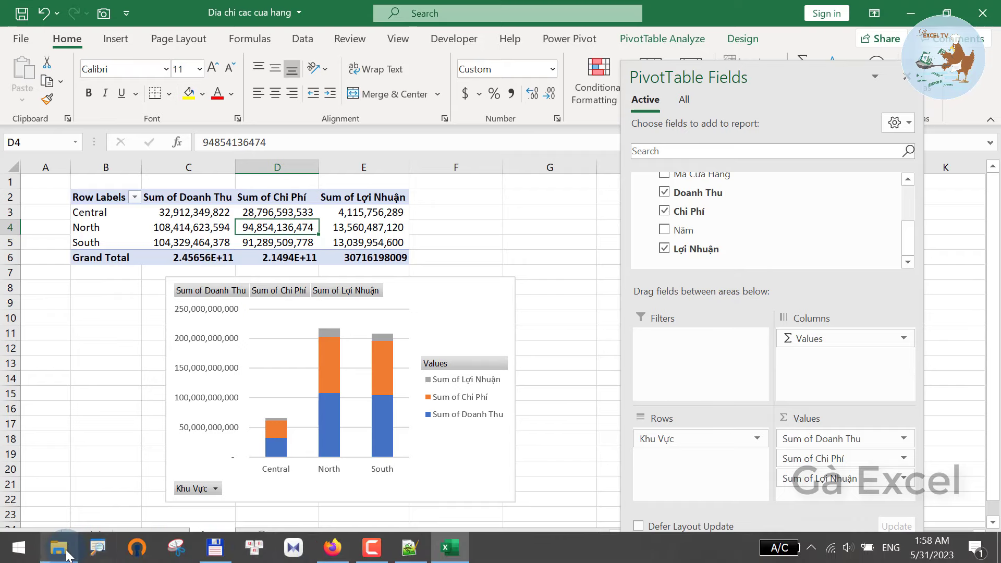
Step: Move Nam 2023 Part 1 from CSV Files into the 10 Trieu Hang Du Lieu folder
click(76, 547)
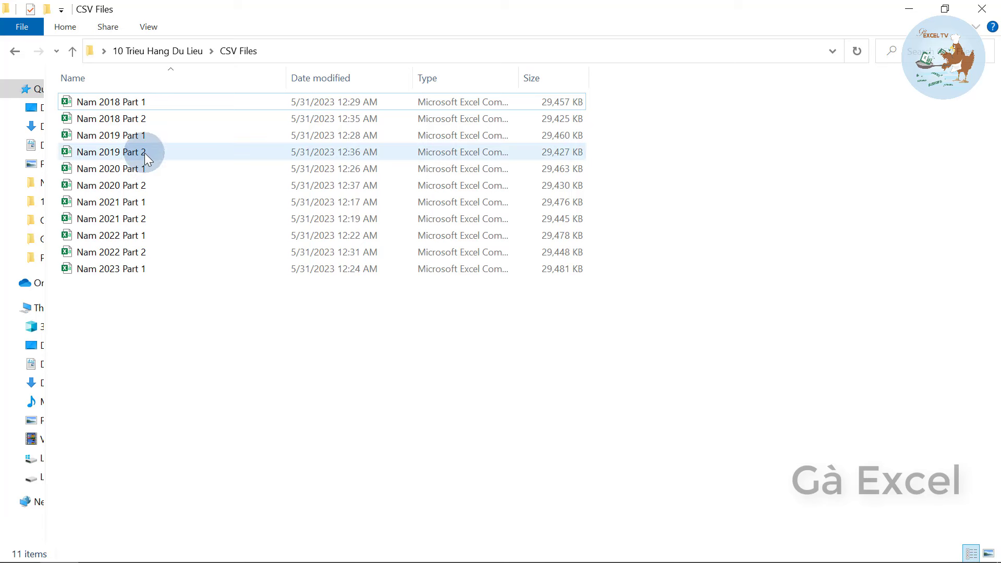
click(130, 274)
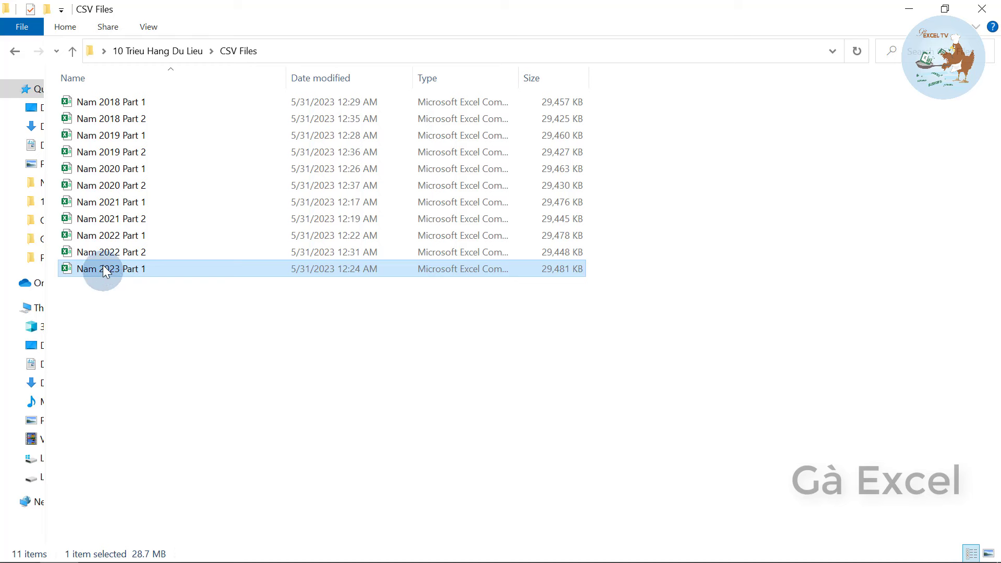
mouse_move(111, 268)
right_click(109, 273)
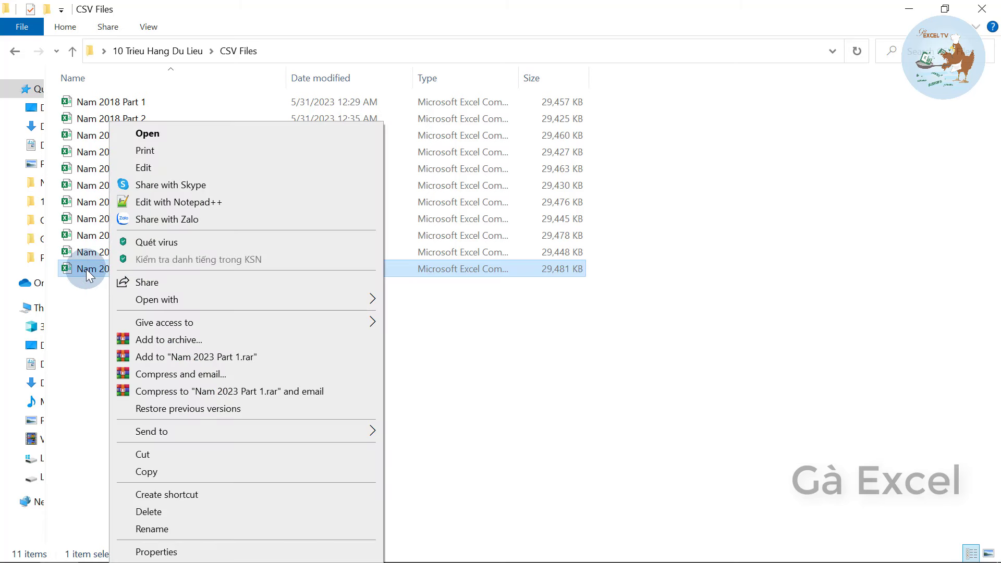
click(86, 269)
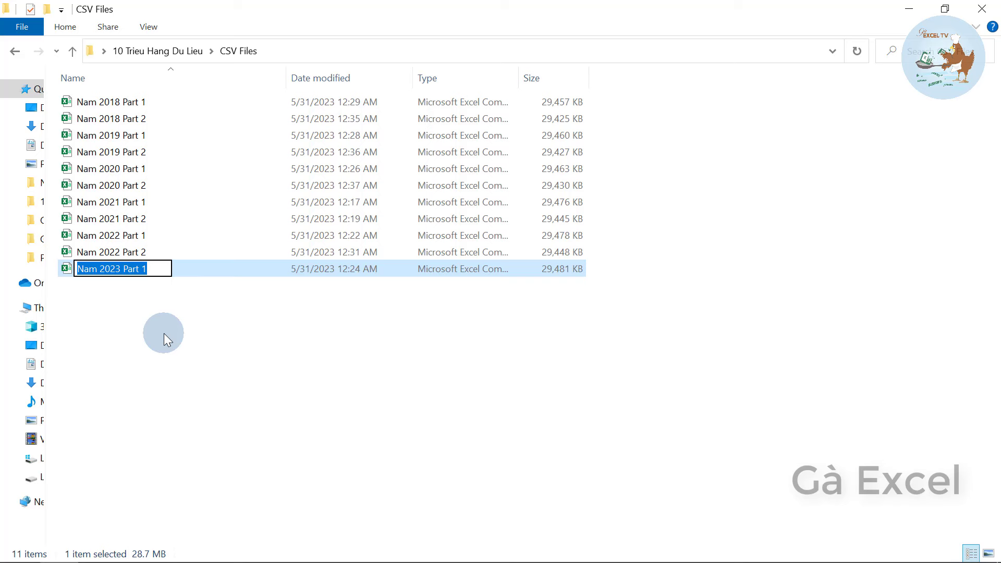
key(Return)
key(ctrl+x)
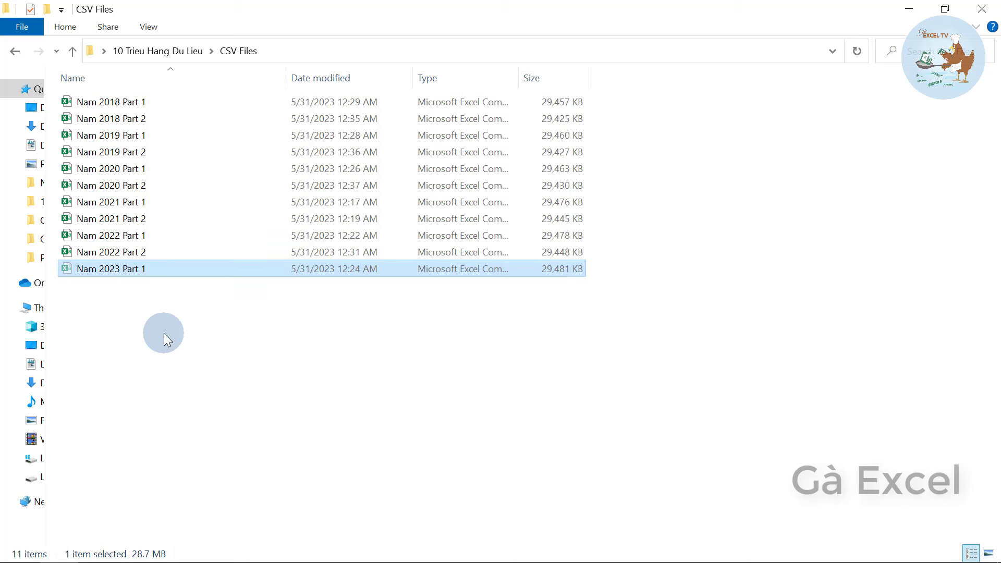
click(188, 51)
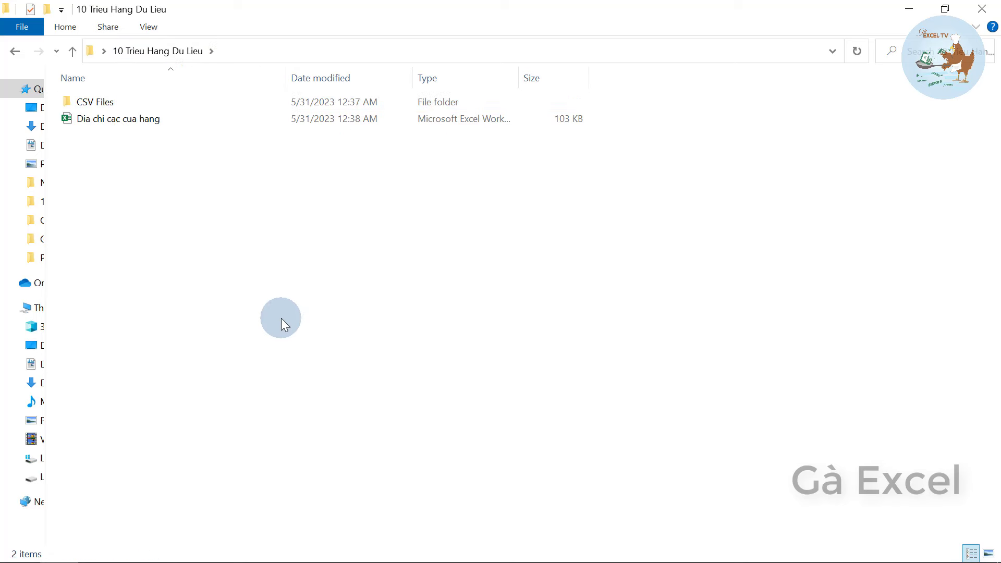
key(ctrl+v)
double_click(90, 103)
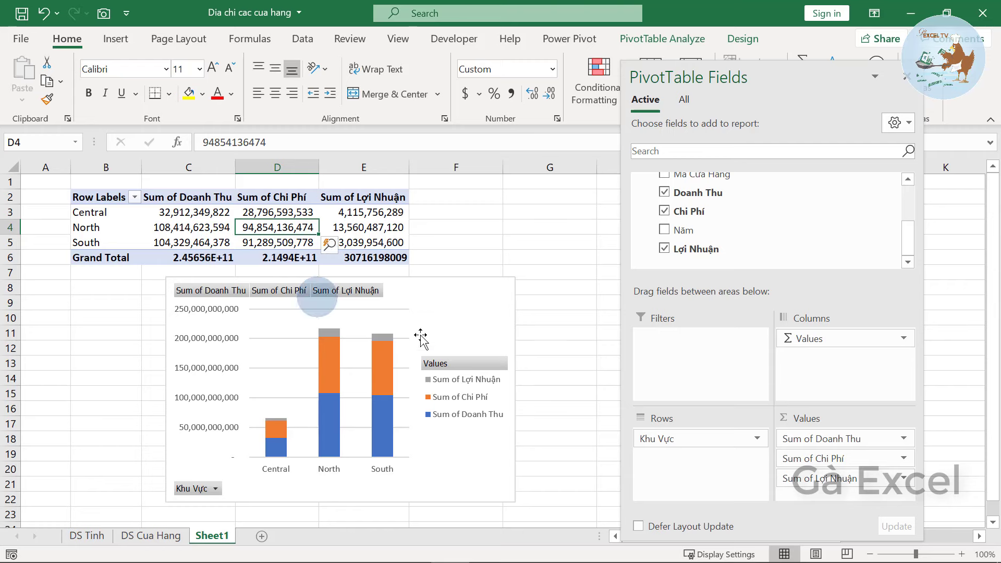
Step: Put Năm in the pivot rows in place of Khu Vực and refresh the pivot table
mouse_move(683, 230)
mouse_down()
mouse_move(690, 482)
mouse_move(558, 231)
mouse_up()
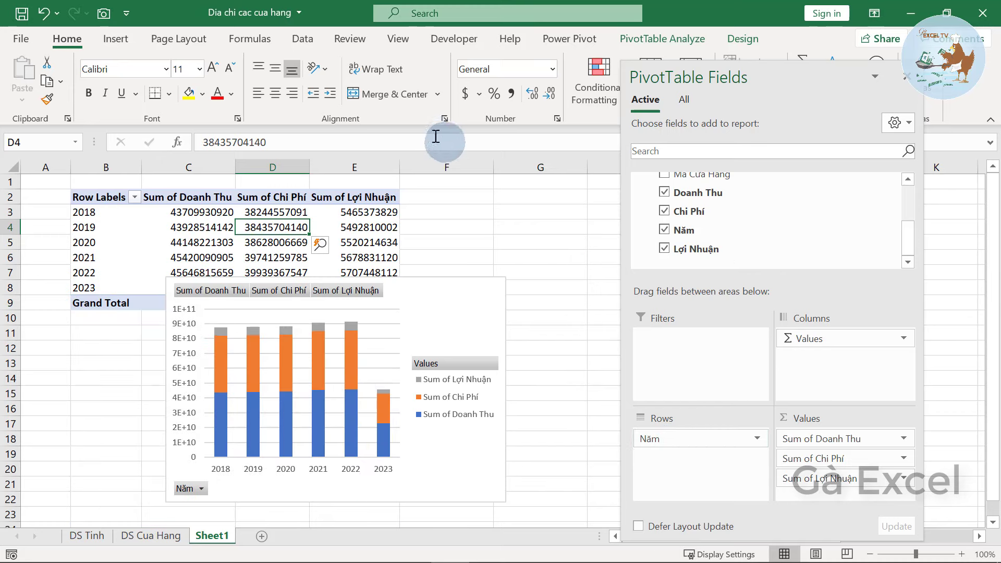
right_click(246, 225)
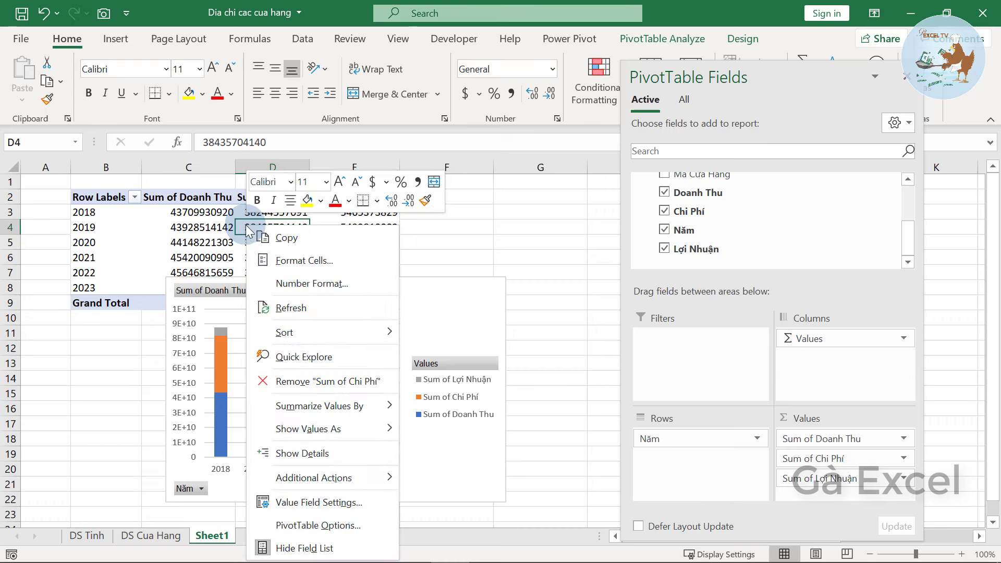
click(272, 247)
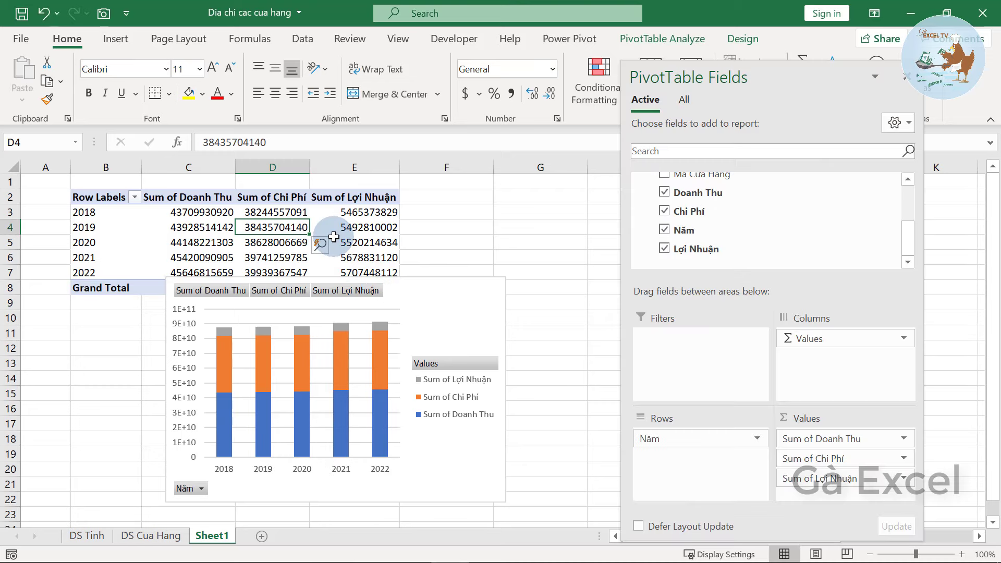
Step: Review the refreshed 2020–2022 revenue and cost totals by year
click(212, 259)
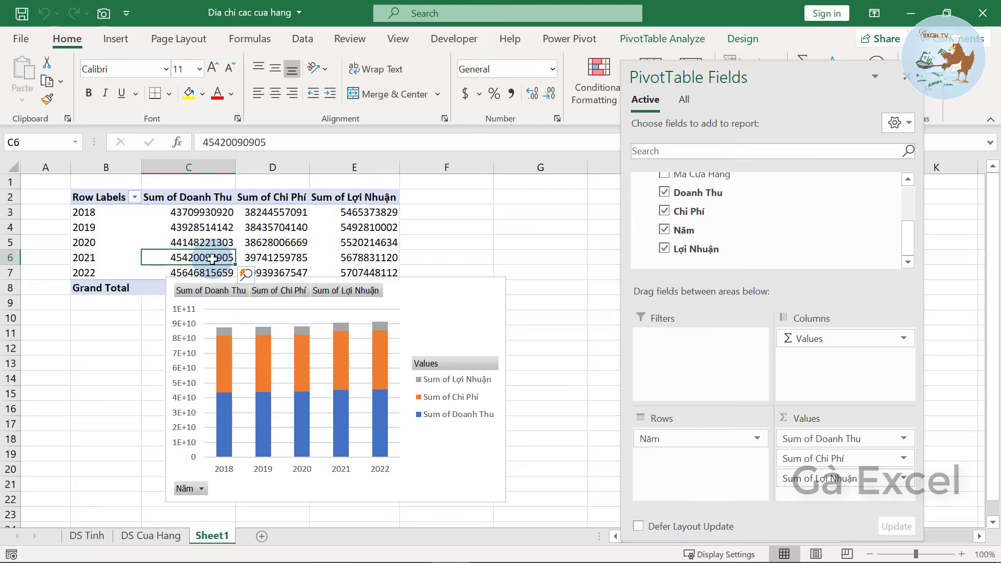
click(82, 272)
click(209, 242)
scroll(235, 274, down, 4)
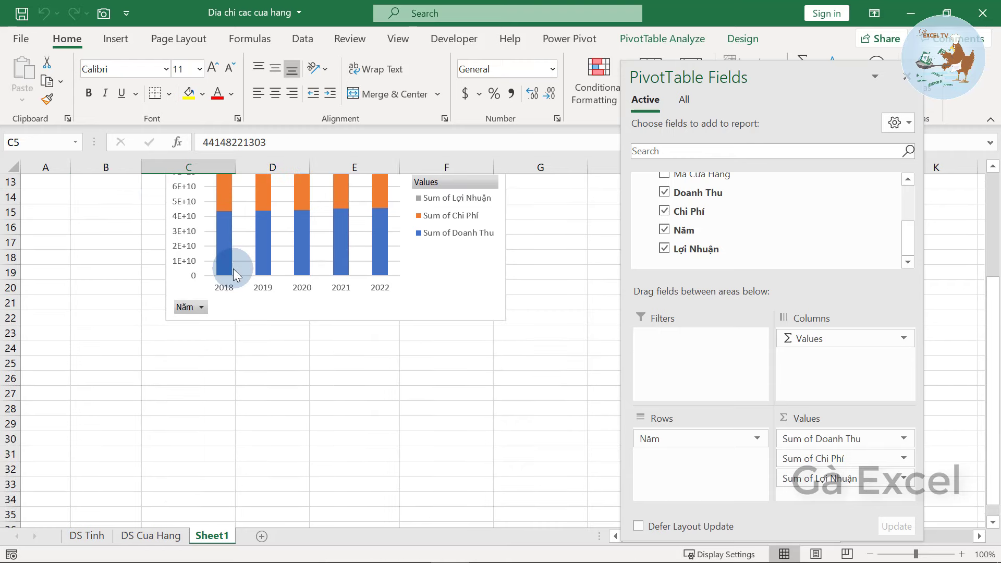
scroll(233, 275, up, 4)
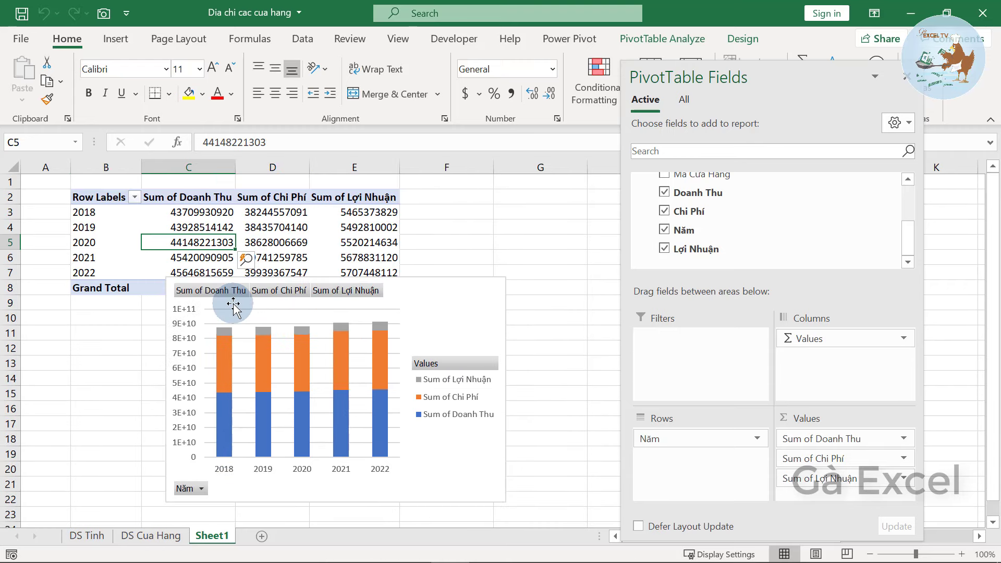
click(296, 239)
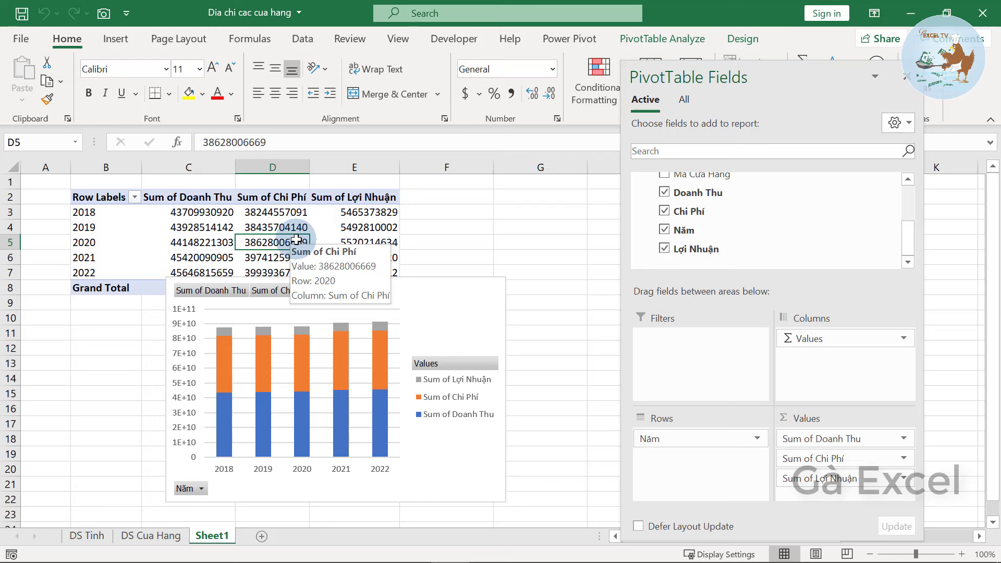